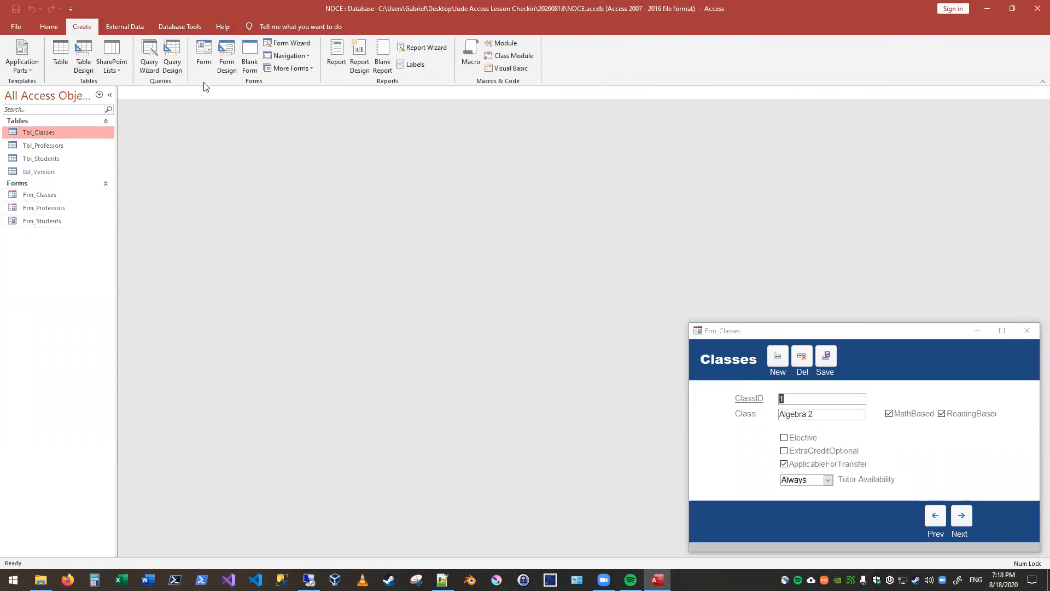
Step: Create a blank form in Design View and set its record source to Tbl_Classes
left_click(227, 60)
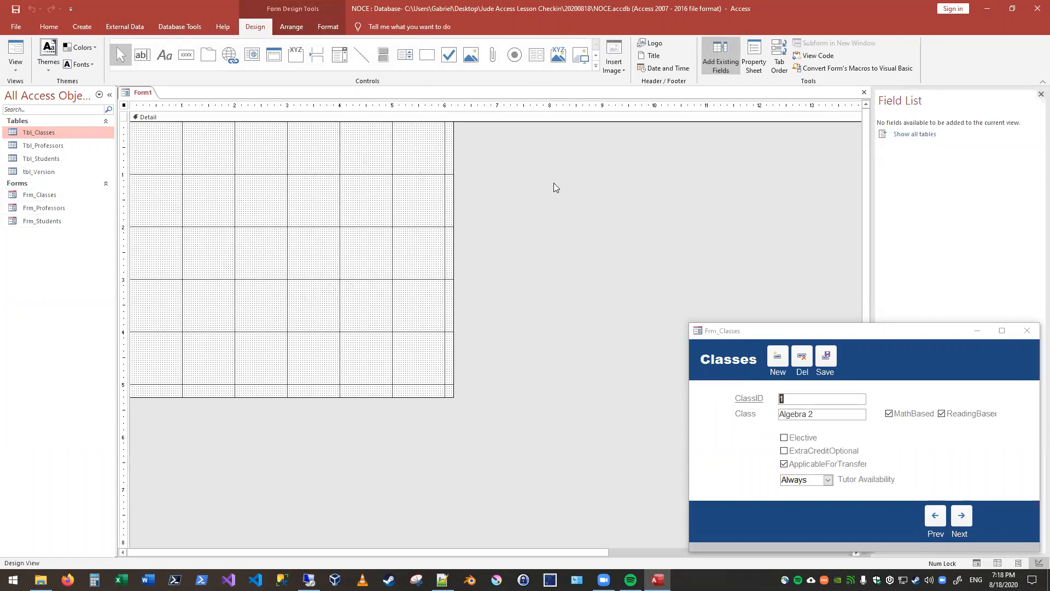
left_click(752, 59)
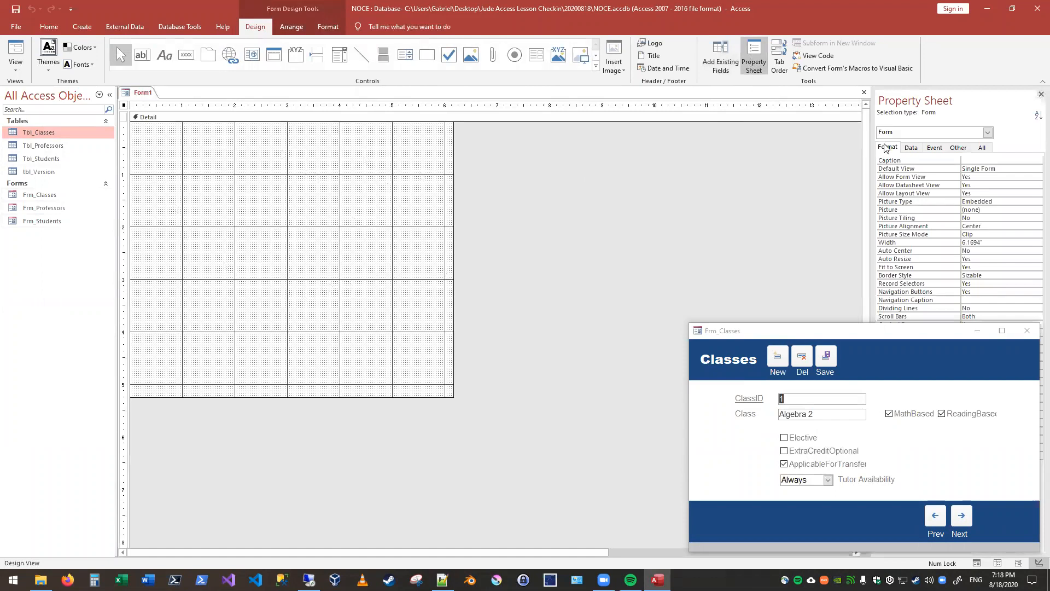
left_click(911, 148)
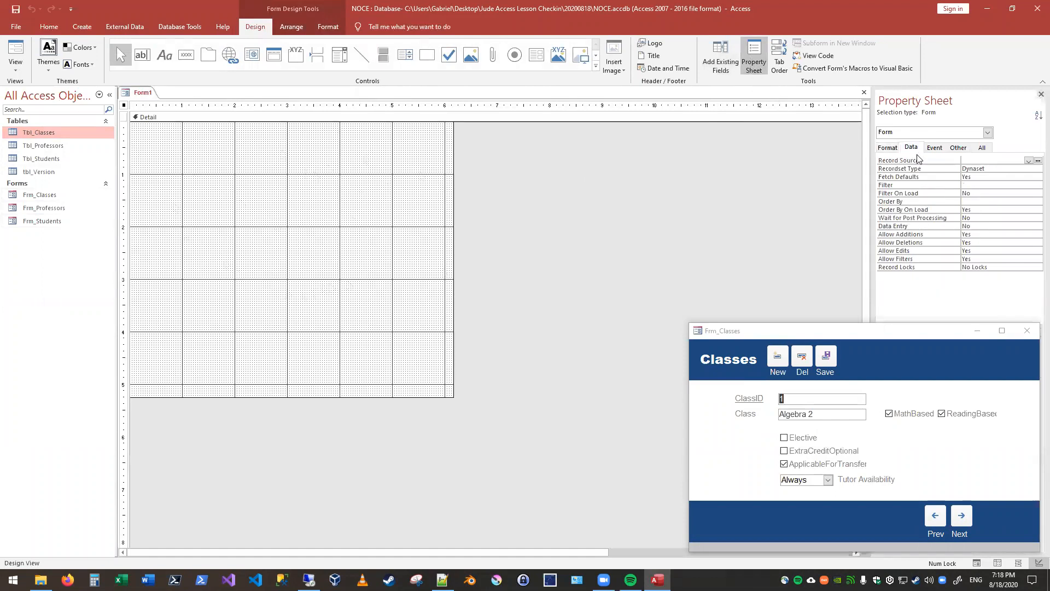
left_click(1029, 161)
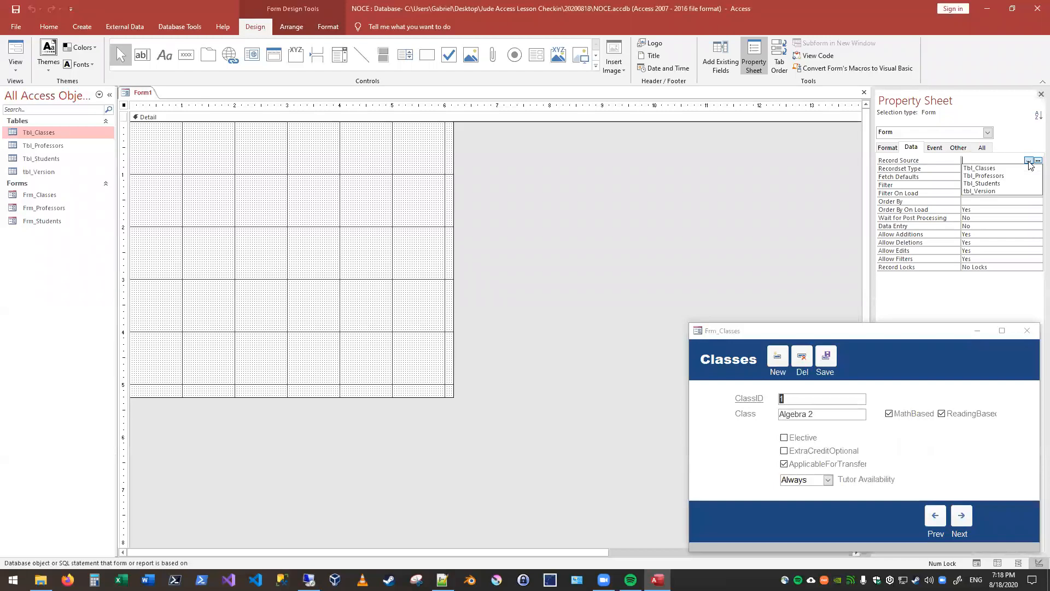
left_click(996, 169)
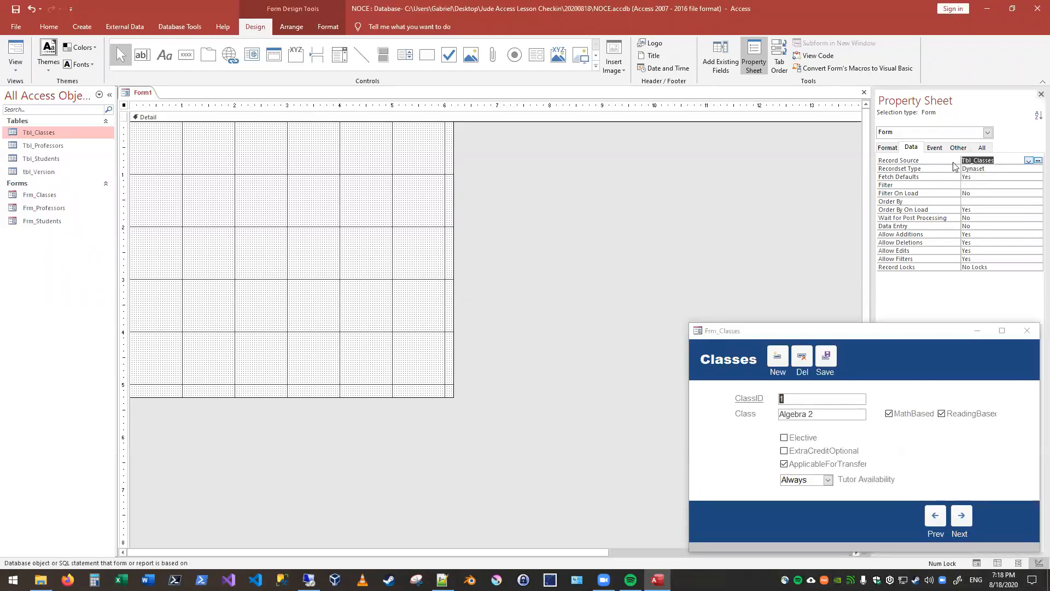
Step: Save the new form as frm_Classes2
left_click(19, 11)
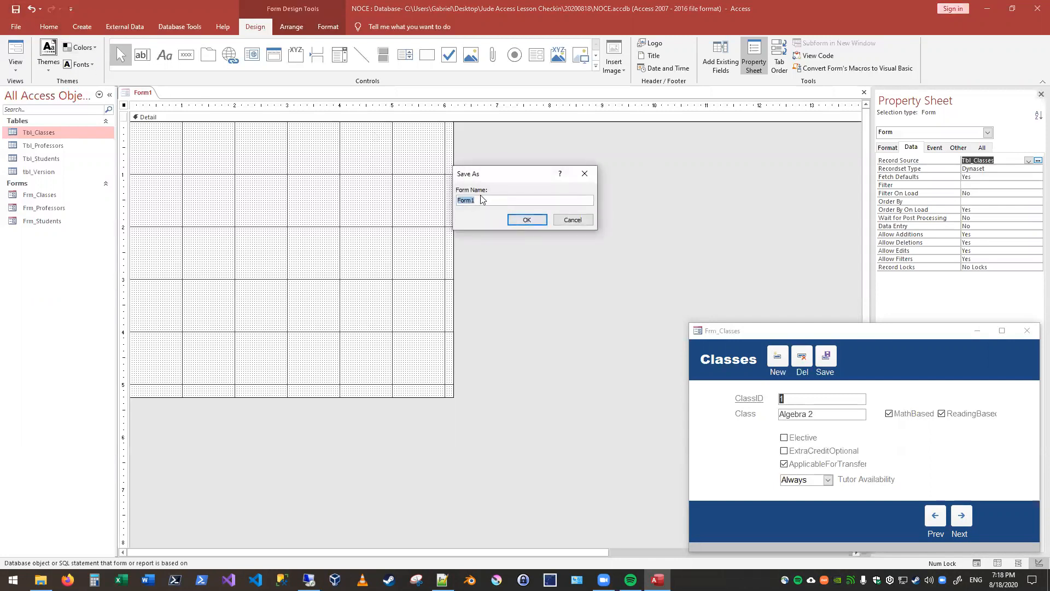
type("frm_Classes2")
left_click(522, 221)
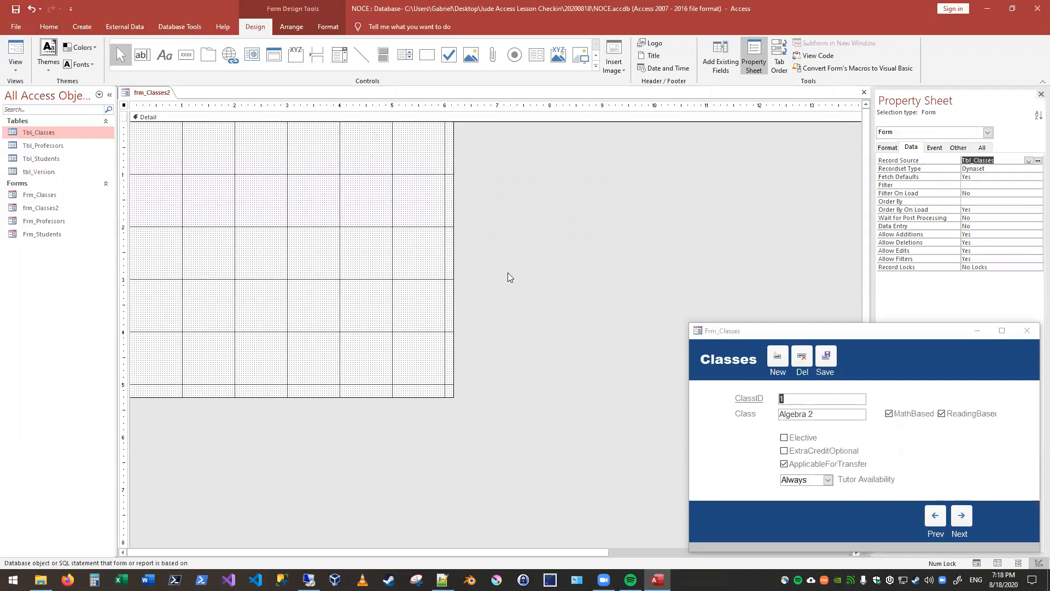
Step: Preview the empty form in Form View and return it to Design View
left_click(15, 55)
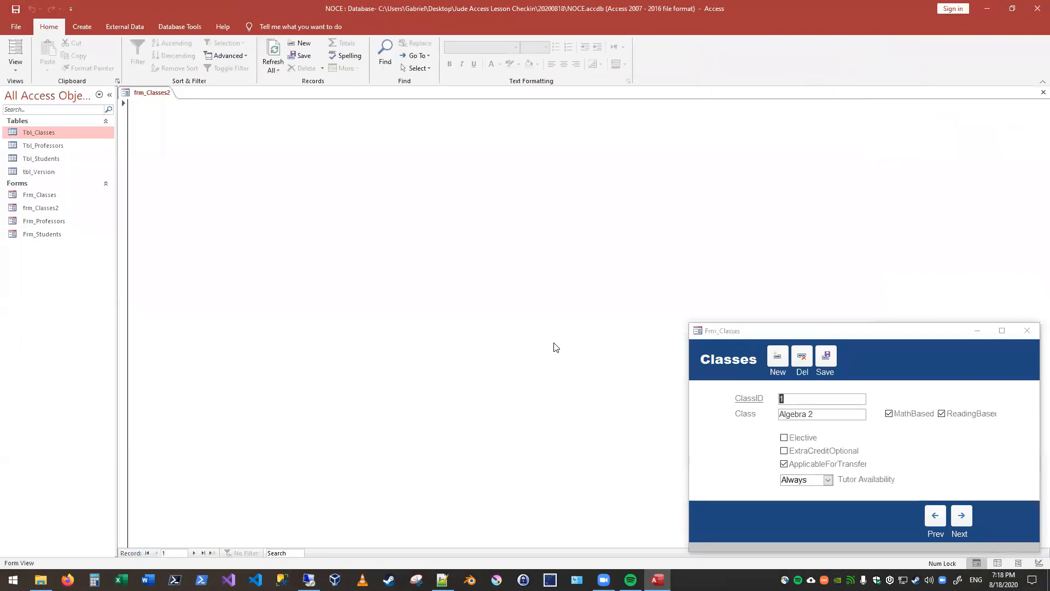
left_click(17, 67)
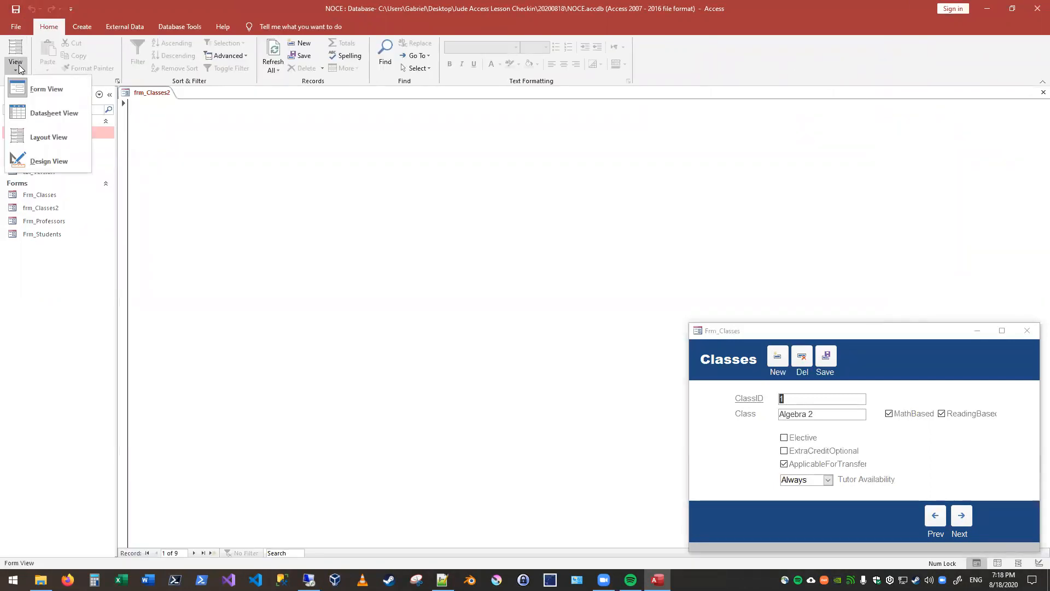
left_click(18, 67)
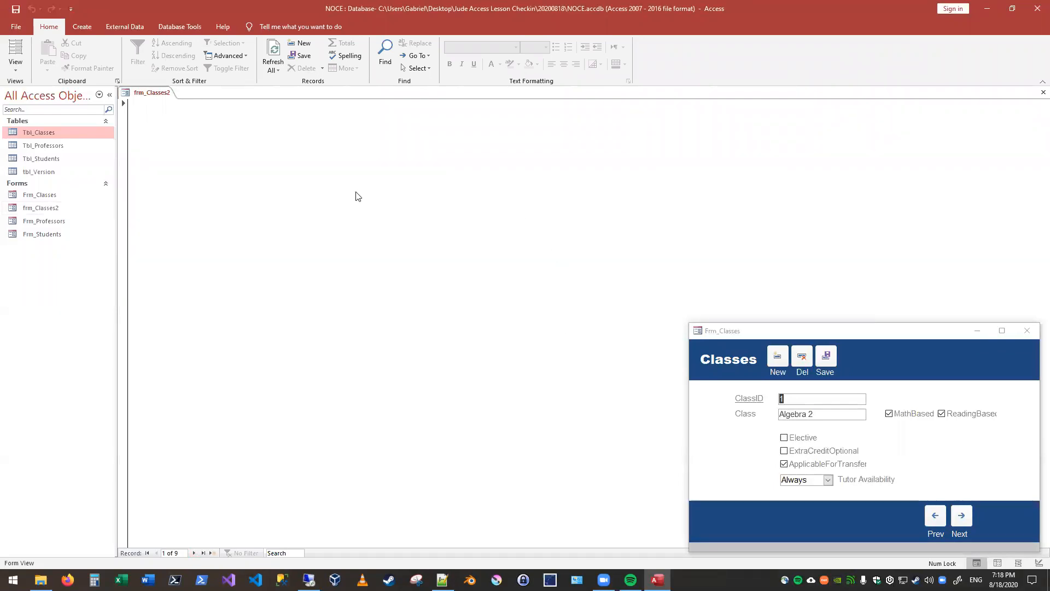
left_click(16, 63)
left_click(47, 163)
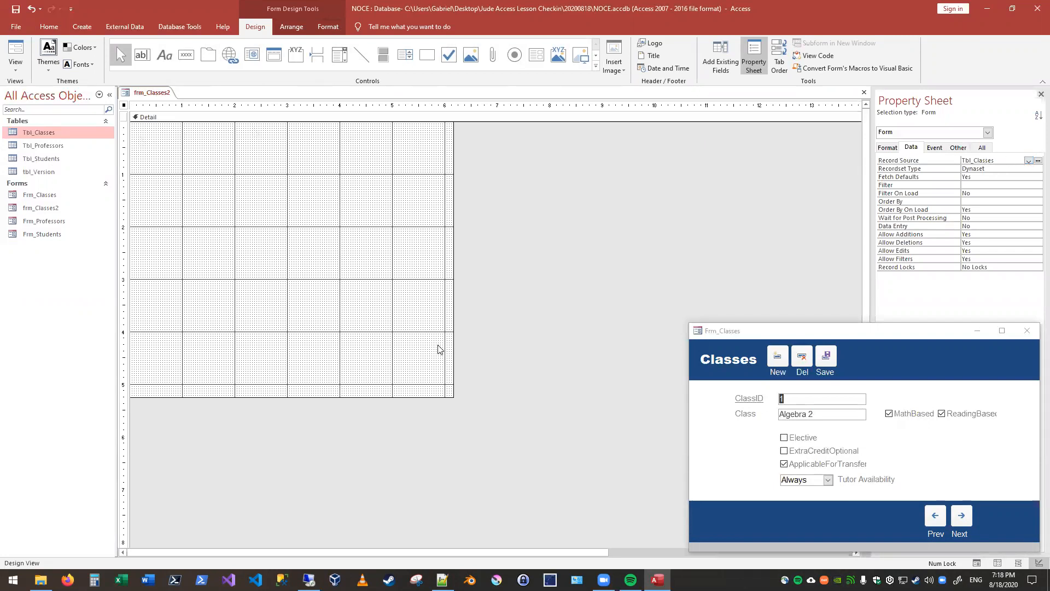
Step: Compare the data properties of the Detail section and the whole form, and view the form's available fields
left_click(305, 221)
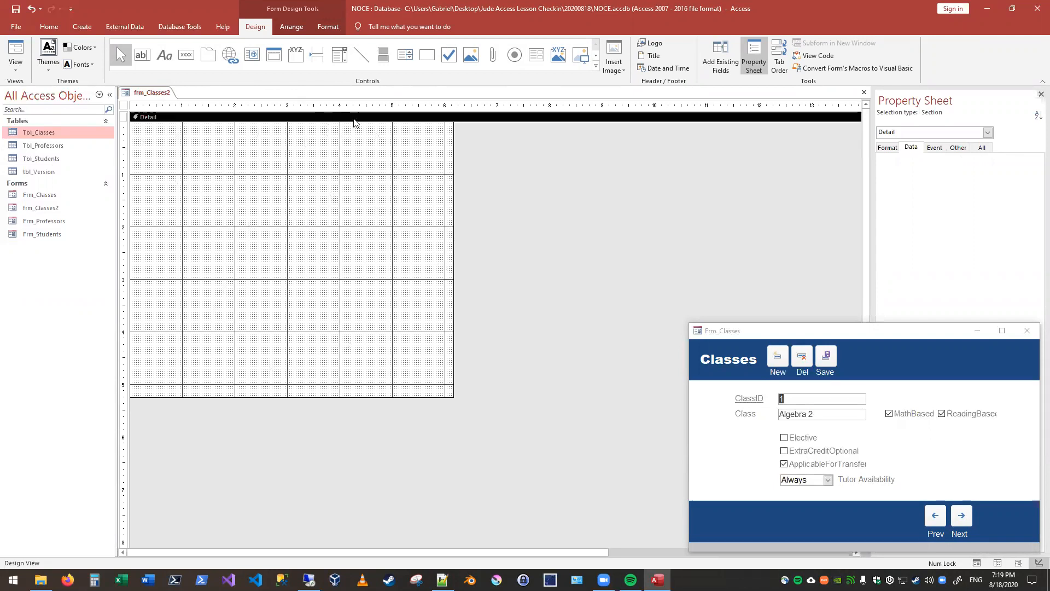
left_click(552, 200)
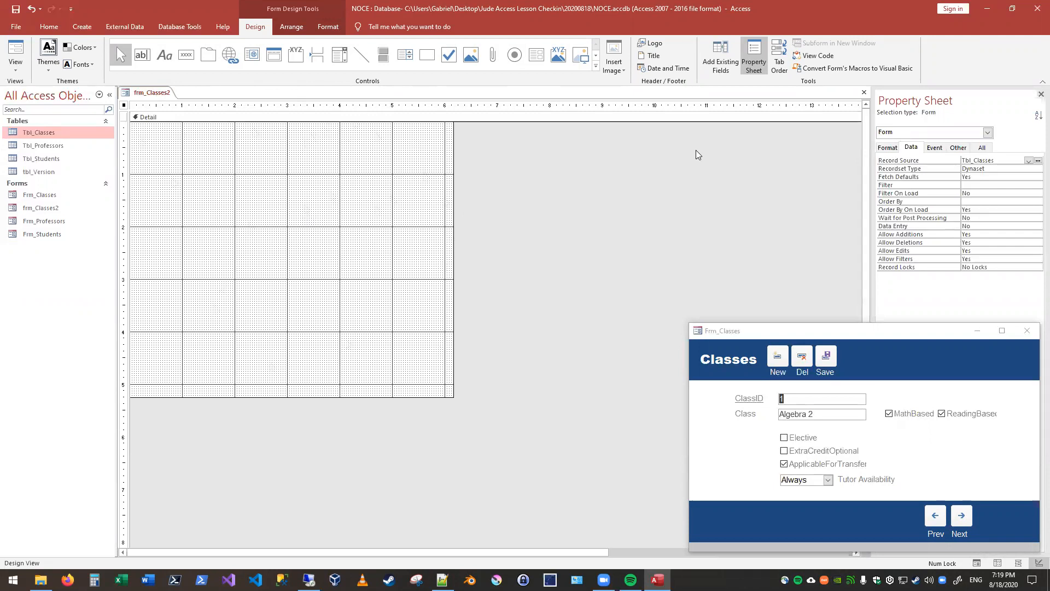
left_click(370, 177)
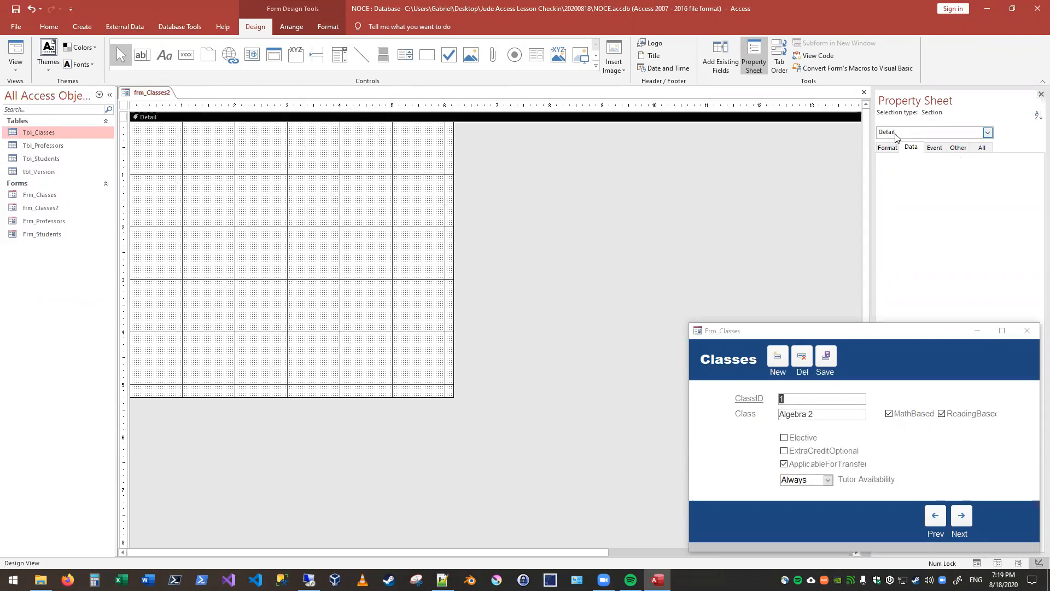
left_click(678, 159)
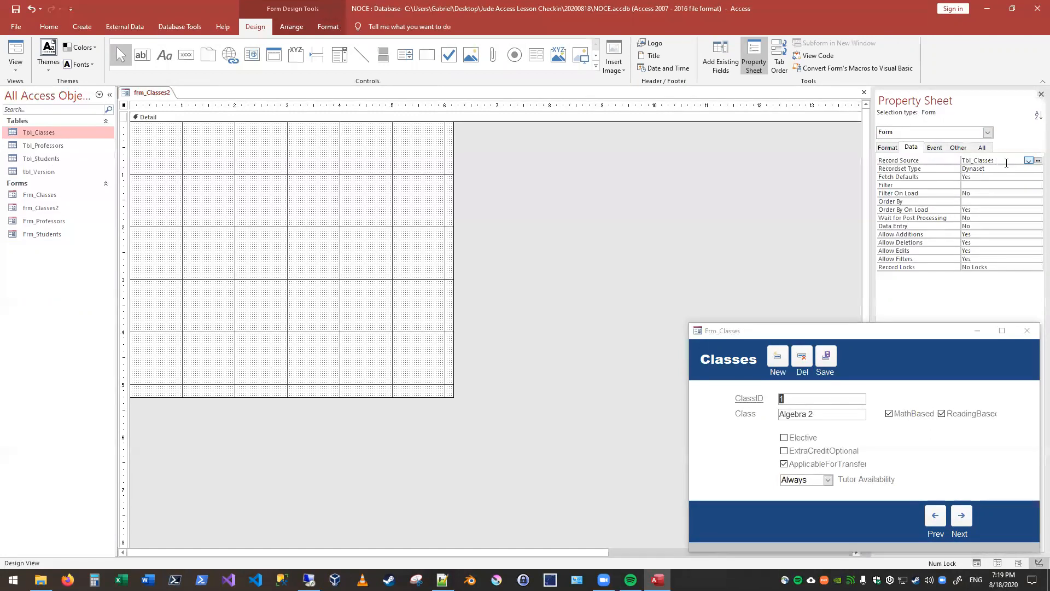
left_click(988, 134)
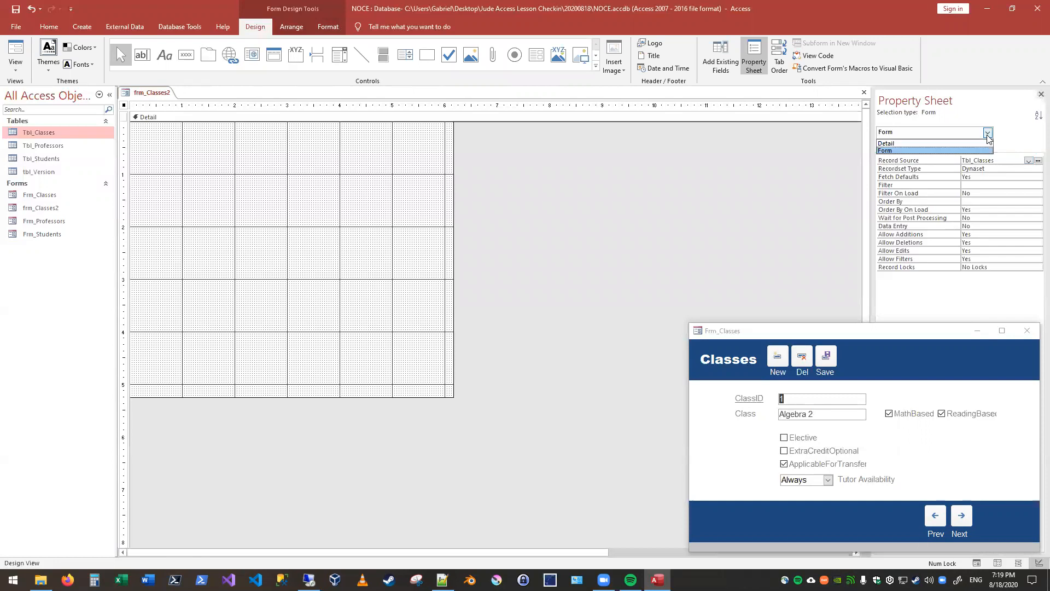
left_click(886, 150)
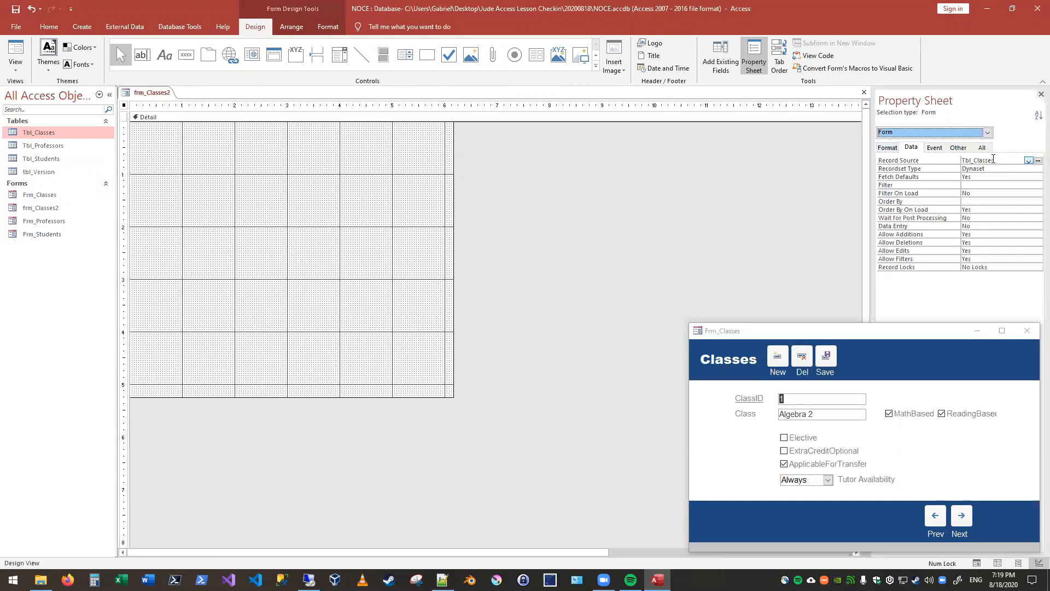
left_click(641, 179)
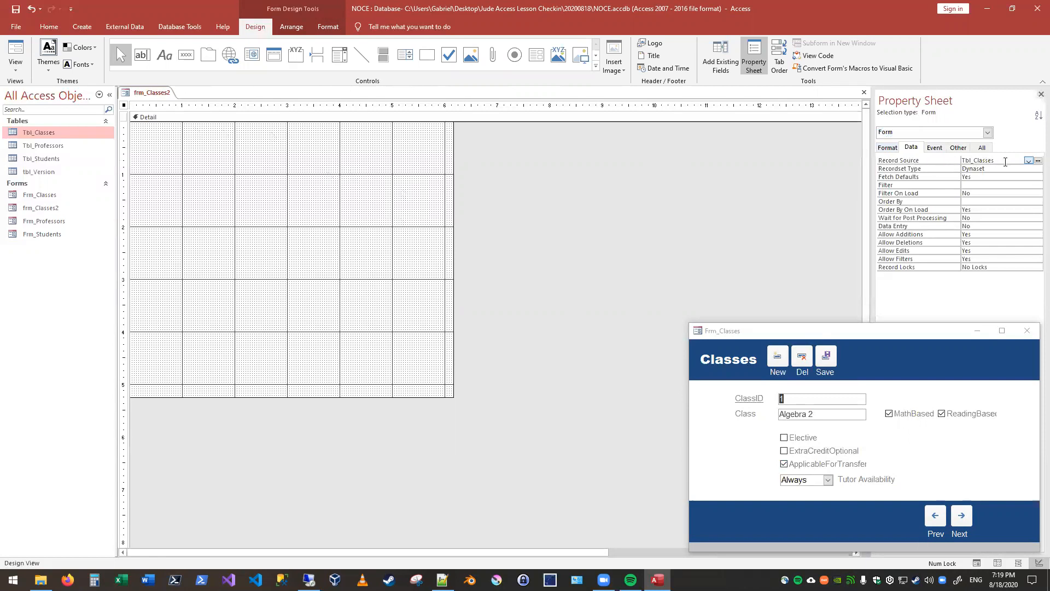
left_click(726, 70)
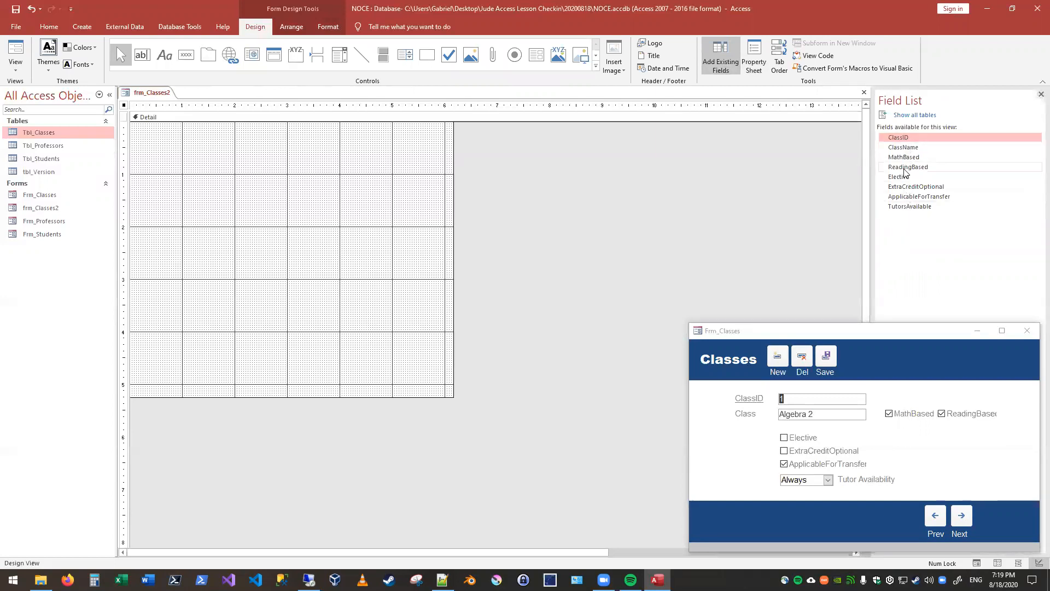
Step: Clear the form's record source, save the form, and check its field list
left_click(754, 60)
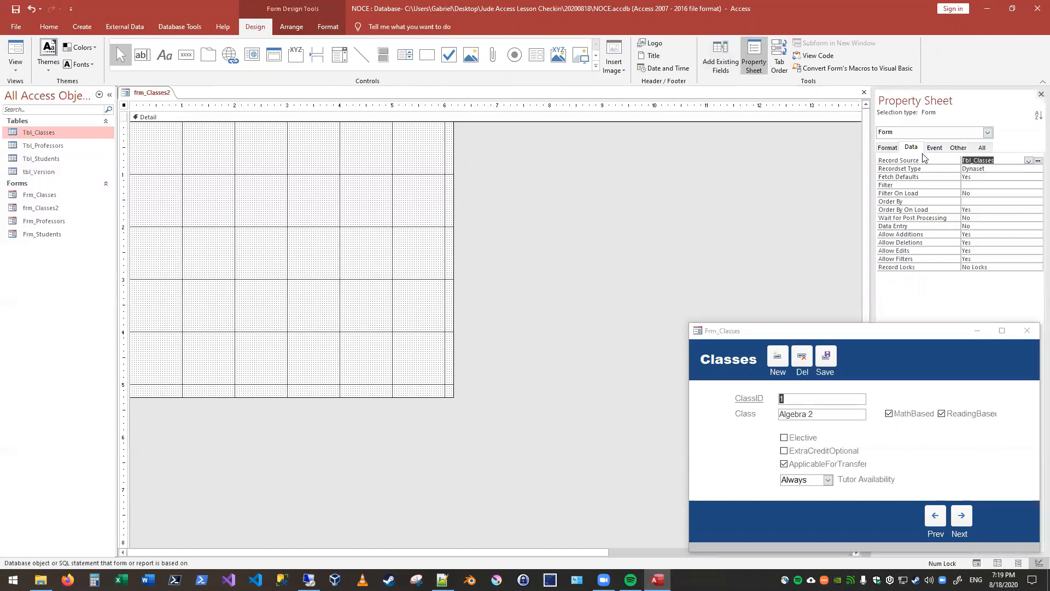
key("Delete")
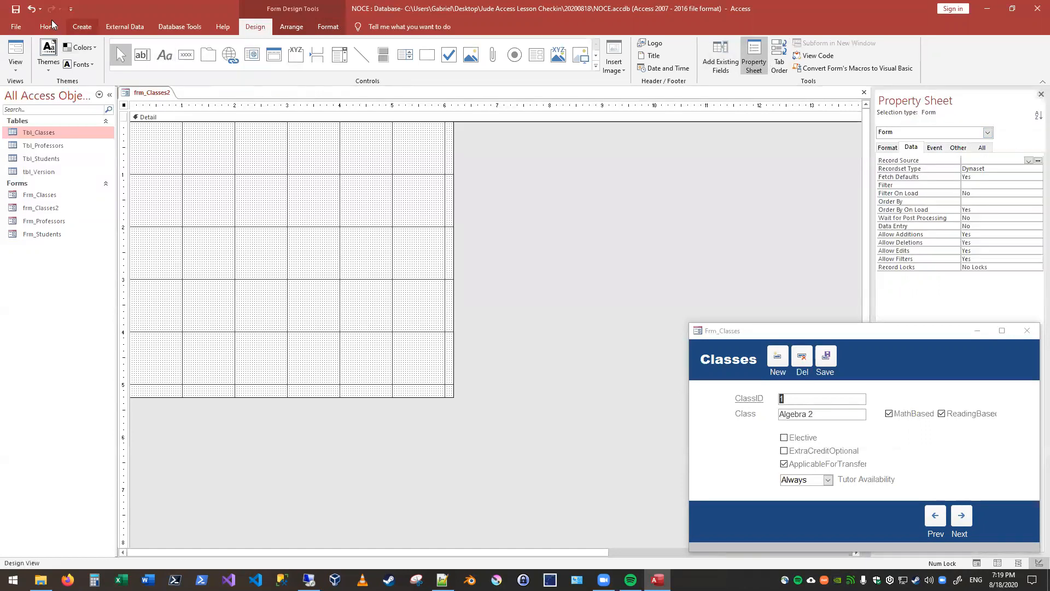
left_click(20, 11)
left_click(721, 64)
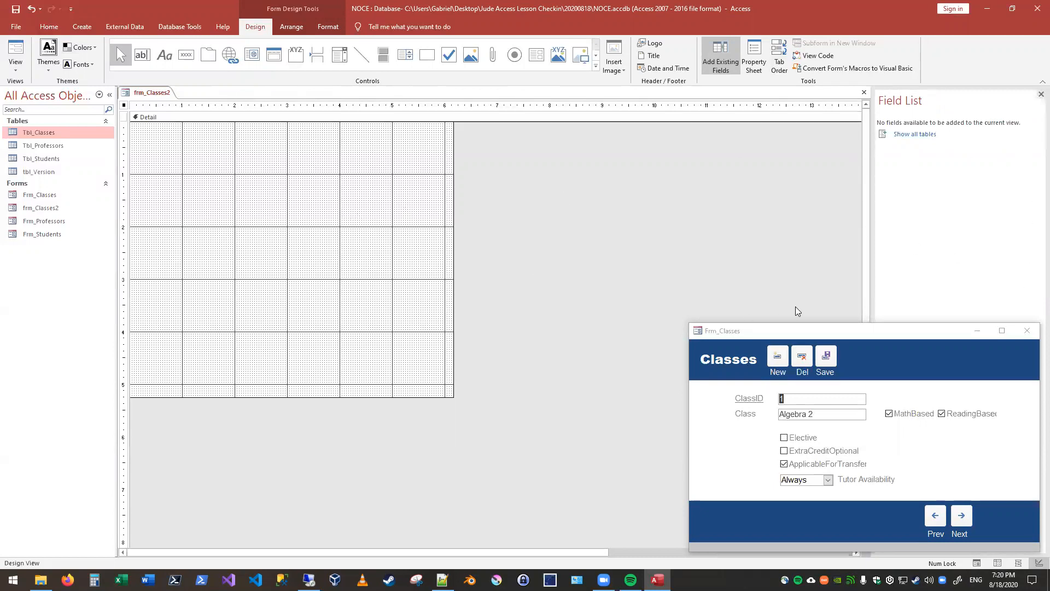
Step: Set the form's record source to Tbl_Classes and show the list of its available fields
left_click(753, 58)
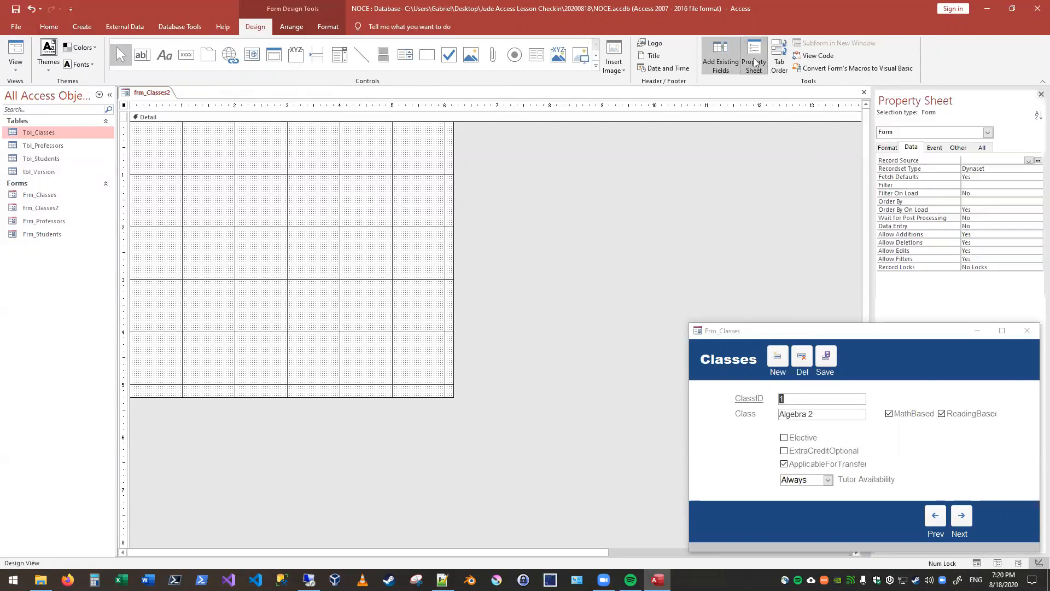
left_click(905, 148)
left_click(1028, 160)
left_click(993, 169)
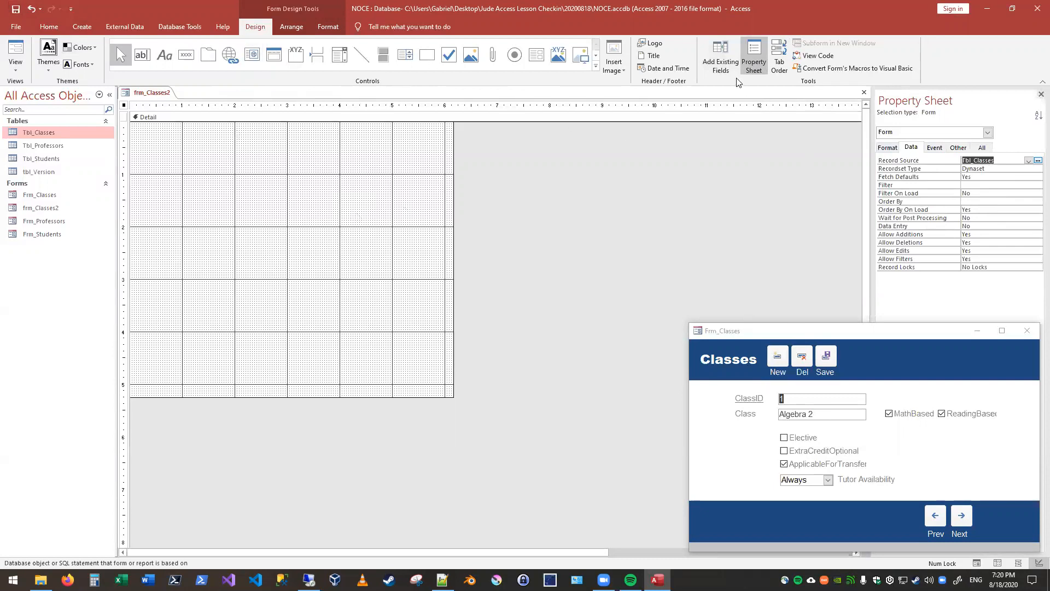
left_click(721, 57)
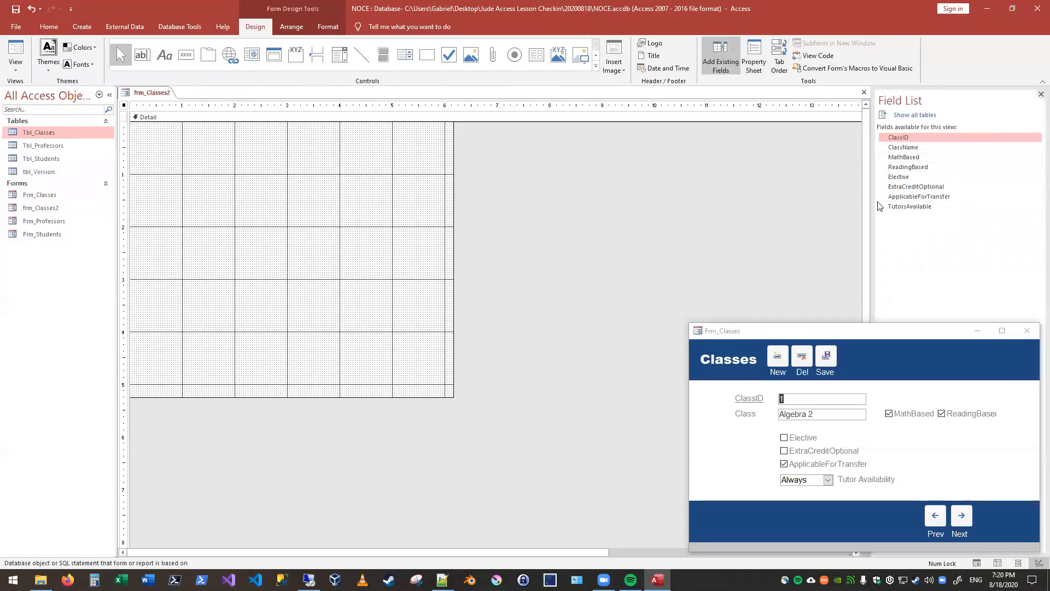
Step: Place ClassID in the Detail section and add the fields ClassName through TutorsAvailable as a group below it
left_click_drag(898, 138, 207, 159)
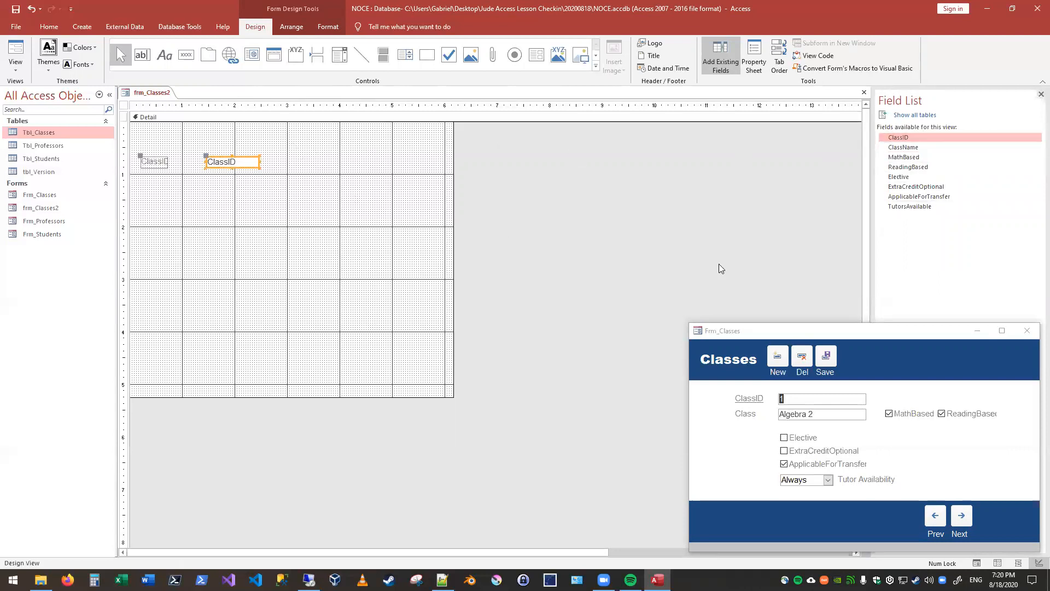
left_click(902, 147)
left_click(911, 207, "shift")
left_click_drag(910, 207, 186, 195)
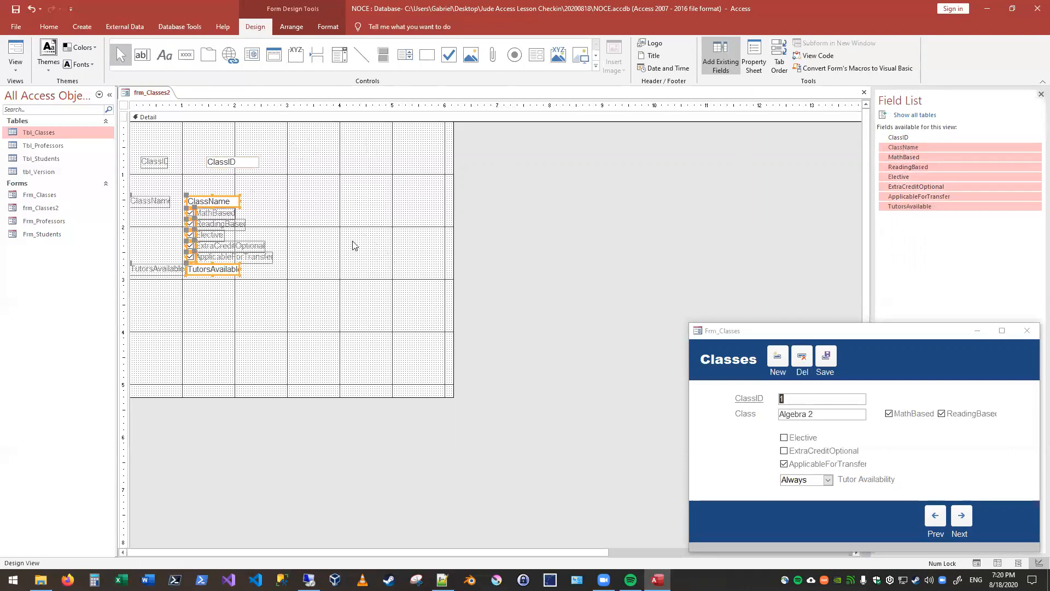
left_click(573, 278)
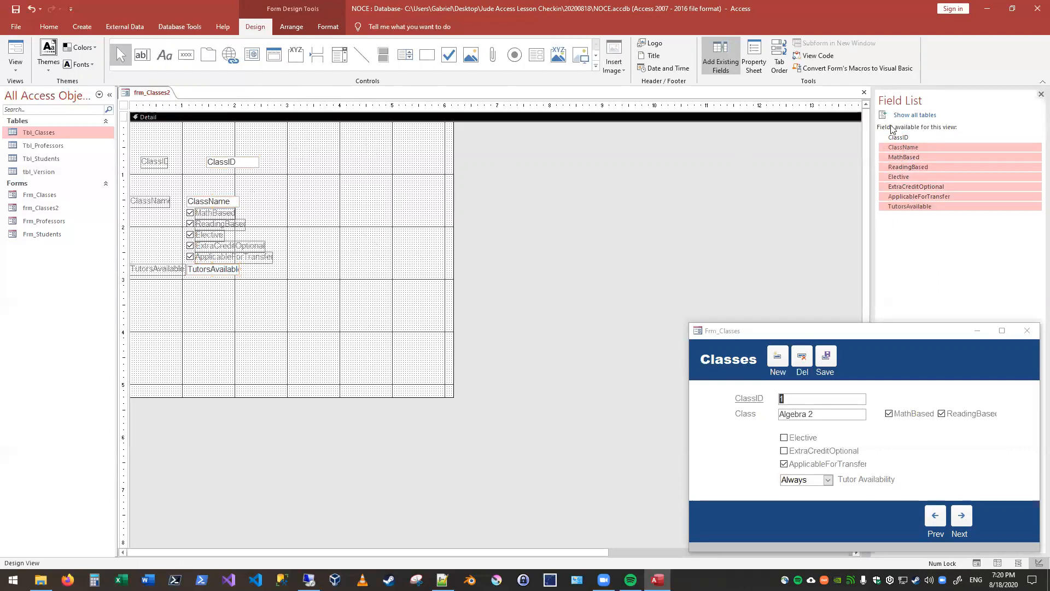
Step: Delete all the field controls and labels placed in the Detail section
left_click(898, 137)
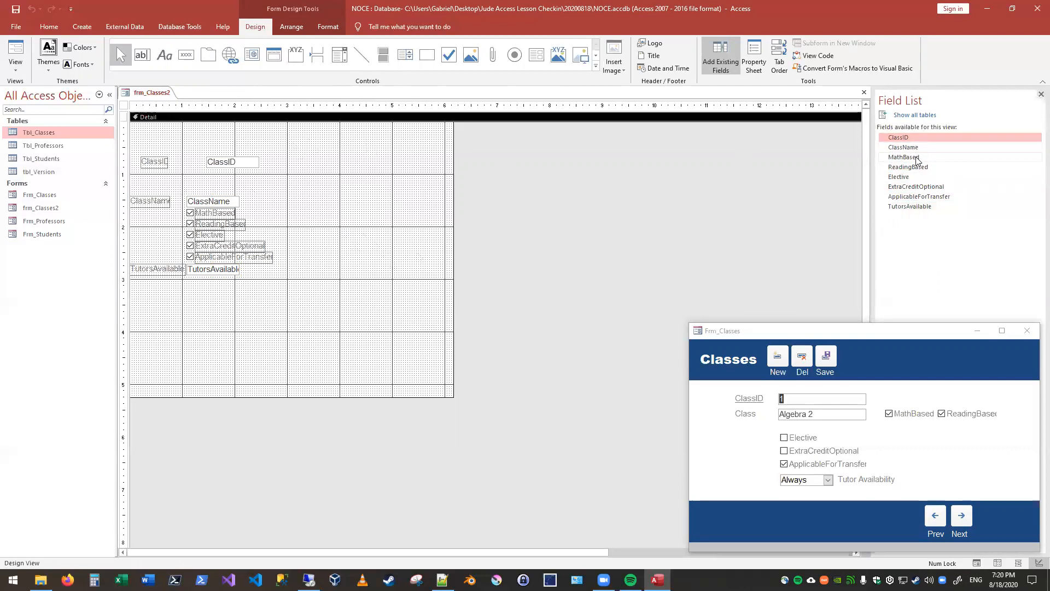
left_click(906, 209, "shift")
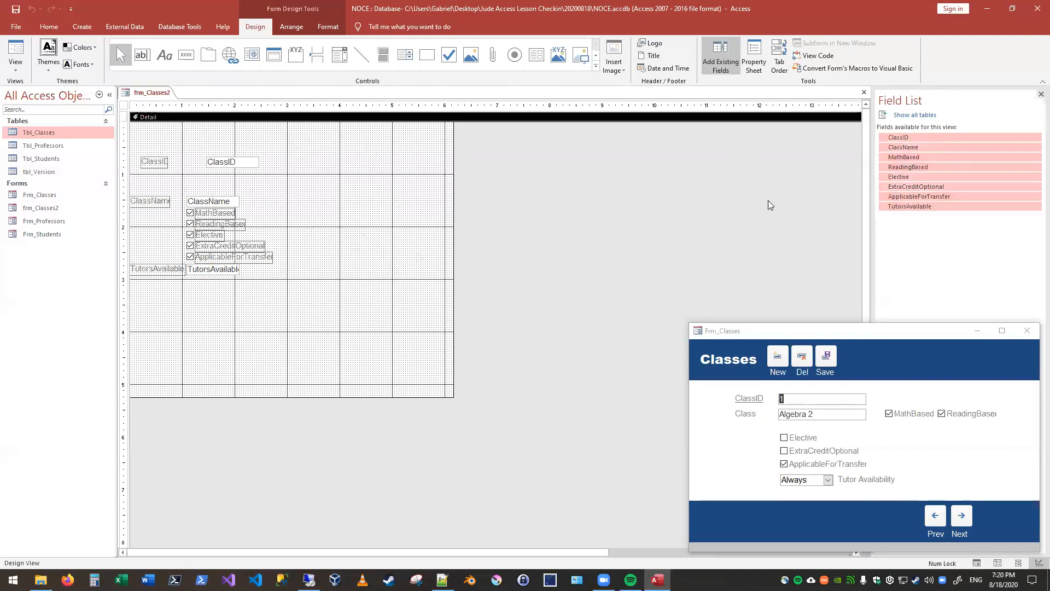
left_click_drag(316, 143, 117, 309)
key("Delete")
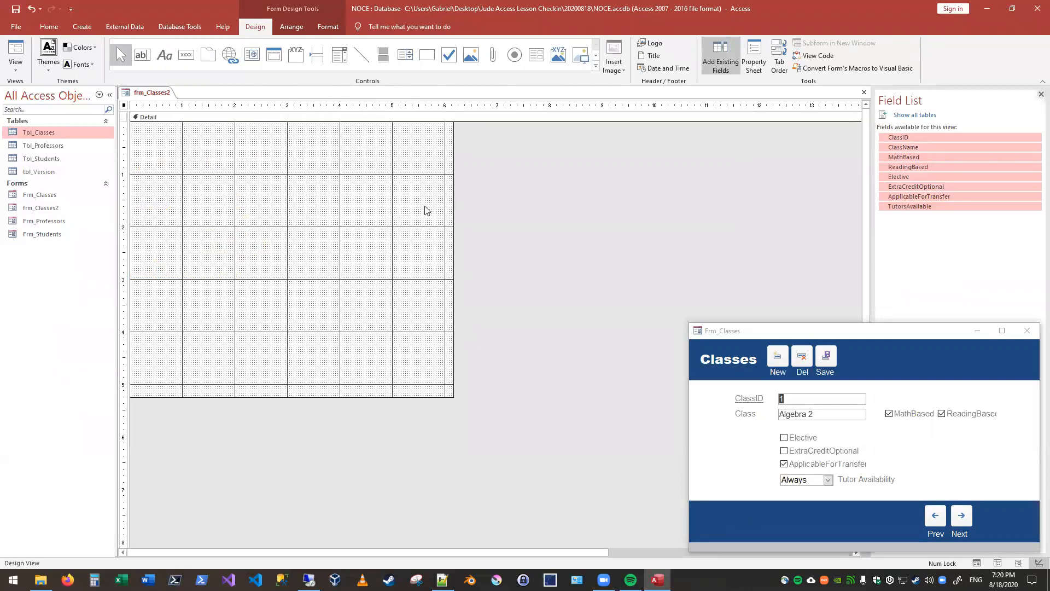
Step: Select all fields from ClassID through TutorsAvailable in the field list
left_click(917, 138)
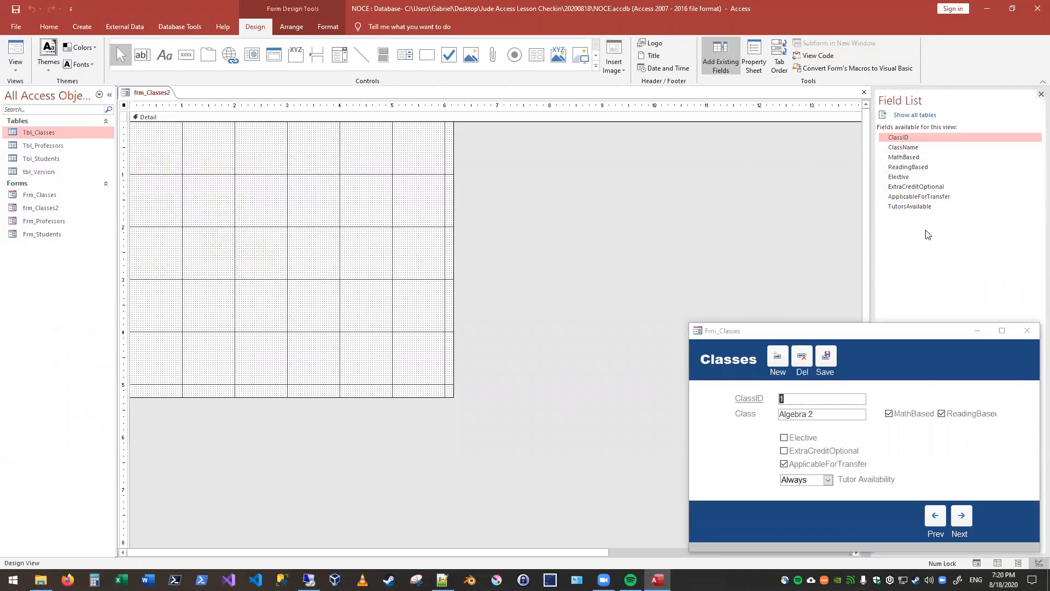
left_click(919, 147, "shift")
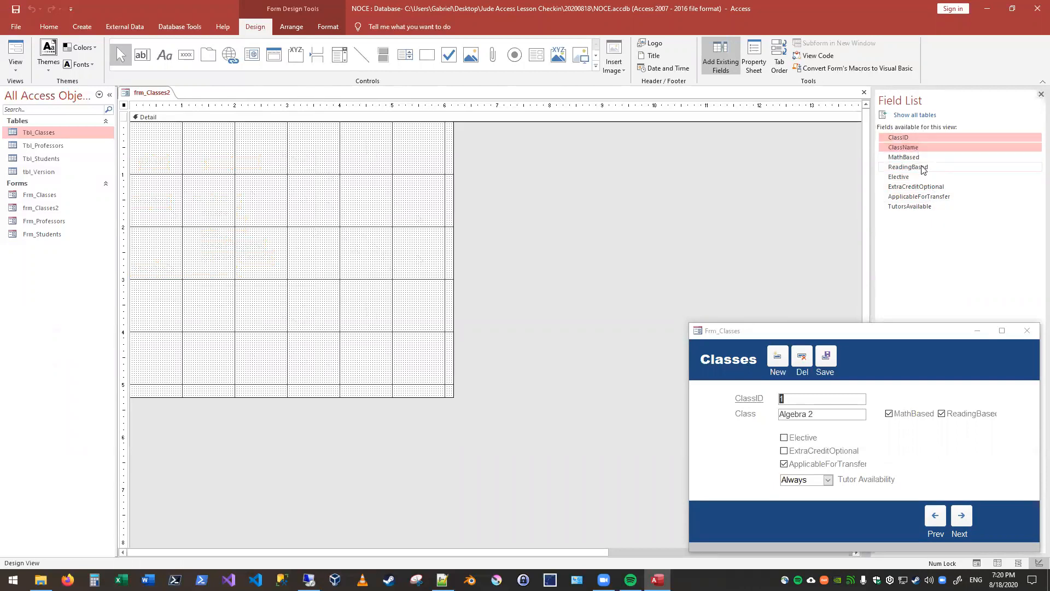
left_click(922, 167, "shift")
left_click(922, 187, "shift")
left_click(924, 206, "shift")
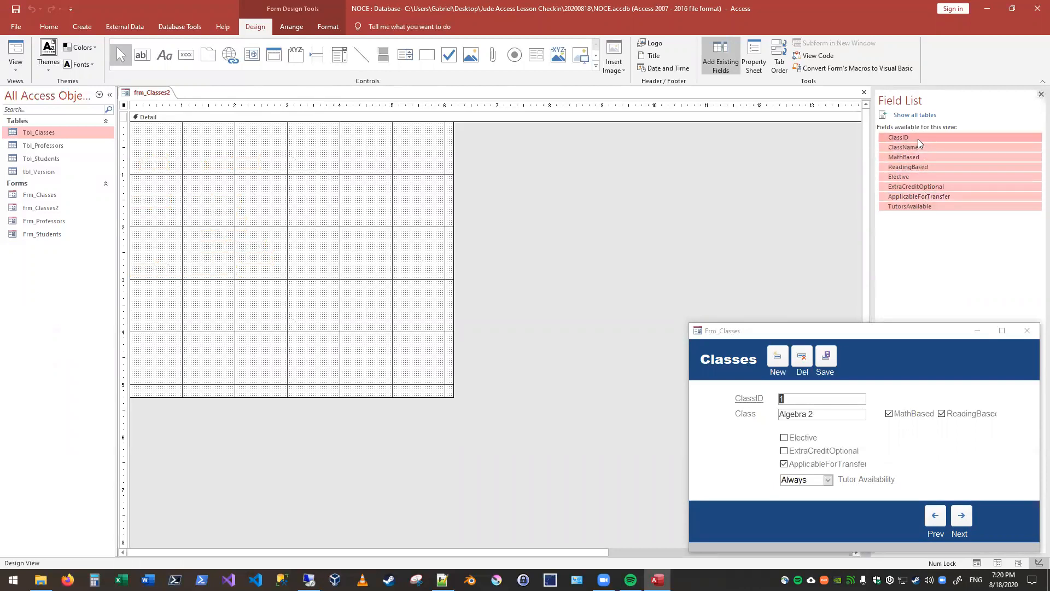
left_click(916, 138)
left_click(913, 187)
left_click(911, 147)
left_click(921, 167)
left_click(924, 197)
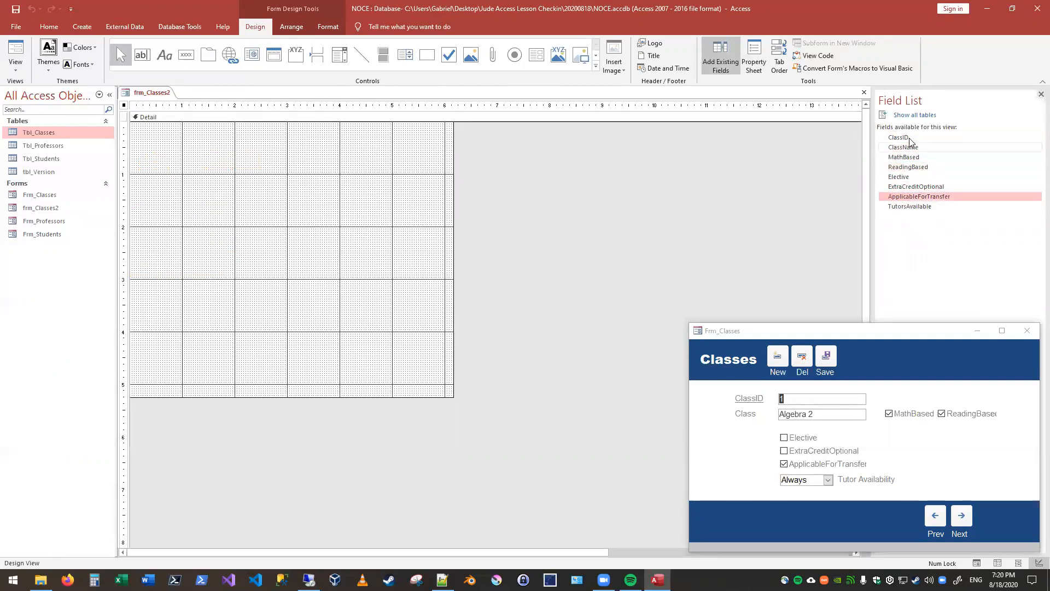
left_click(911, 146)
left_click(914, 159)
left_click(916, 187)
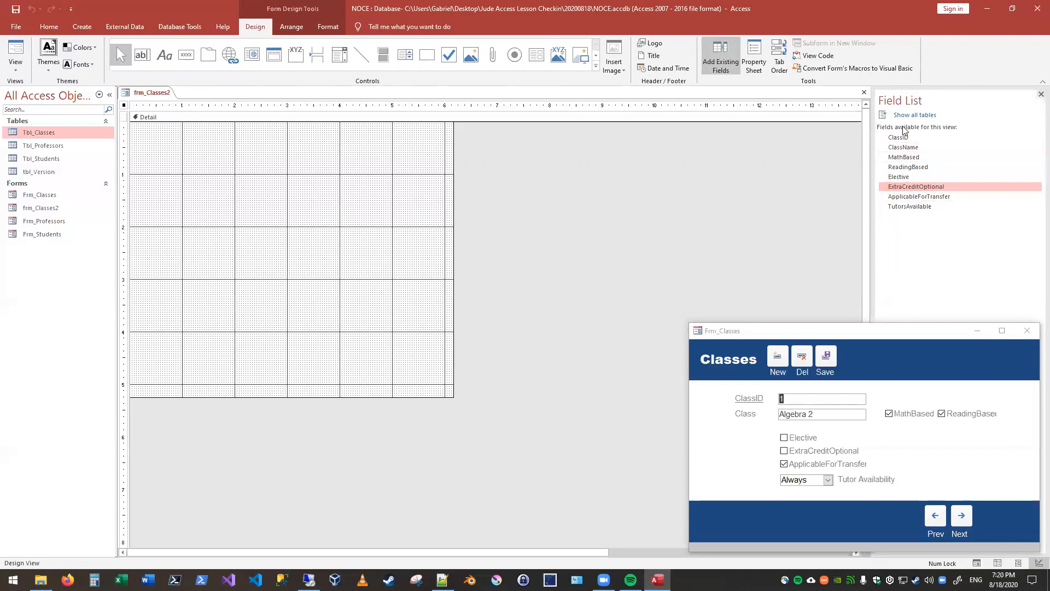
left_click(908, 140, "shift")
left_click(912, 177, "shift")
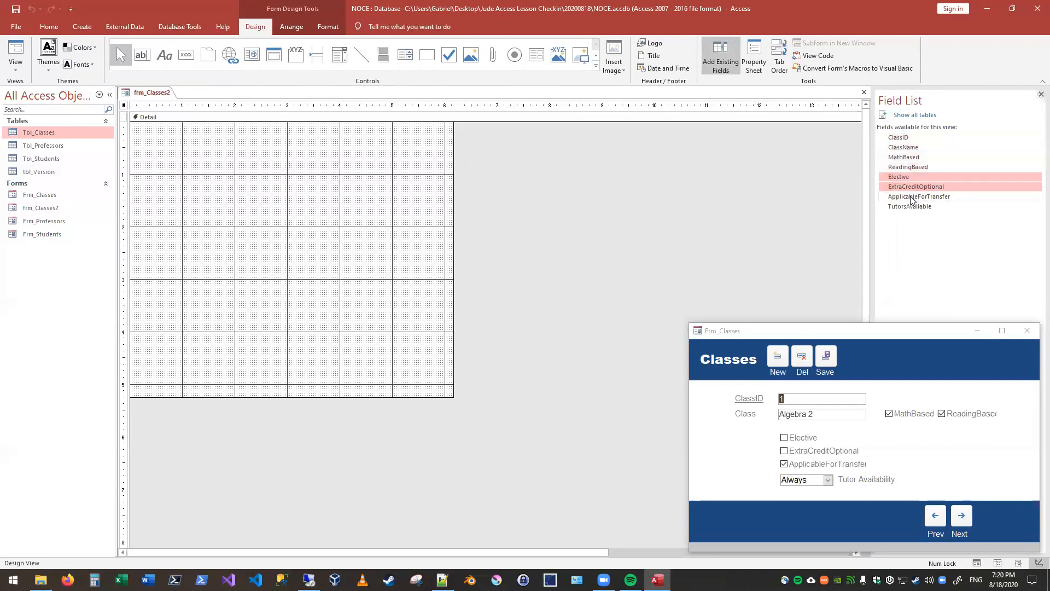
left_click(914, 197, "shift")
left_click(914, 206, "shift")
left_click(908, 158, "shift")
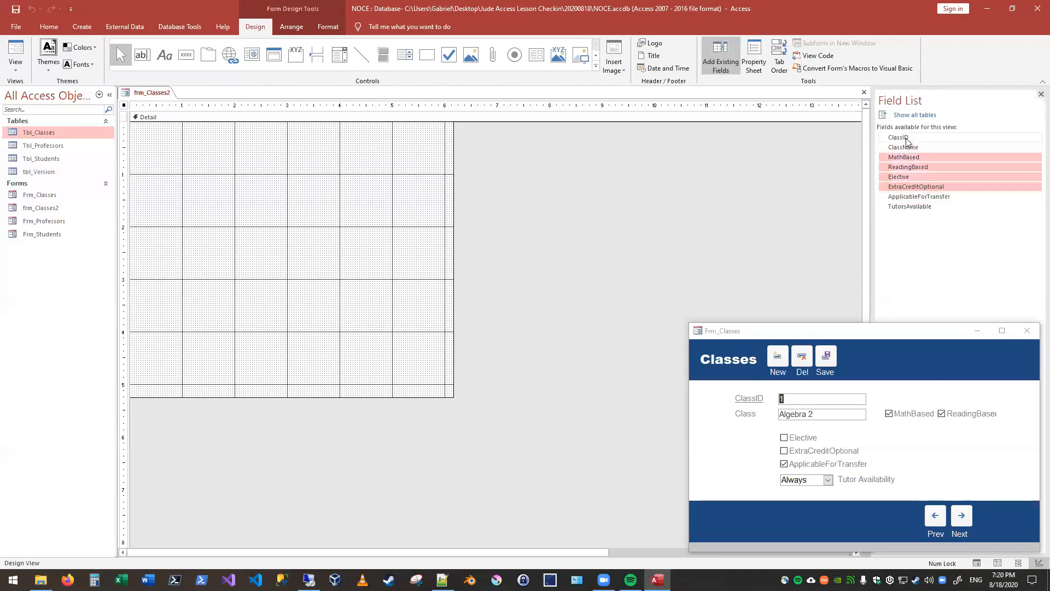
left_click(907, 138)
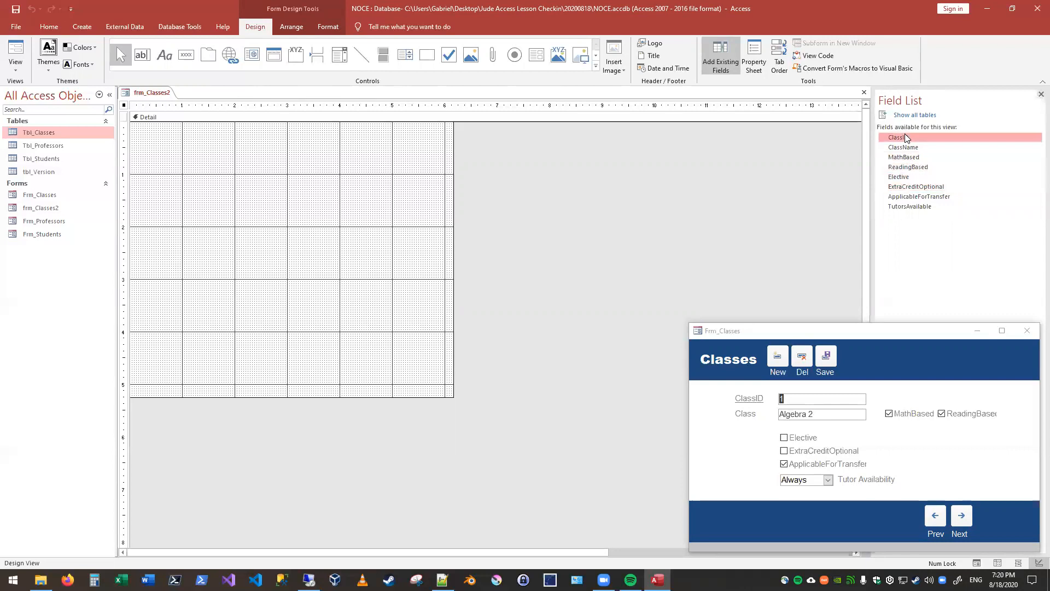
left_click(914, 207, "shift")
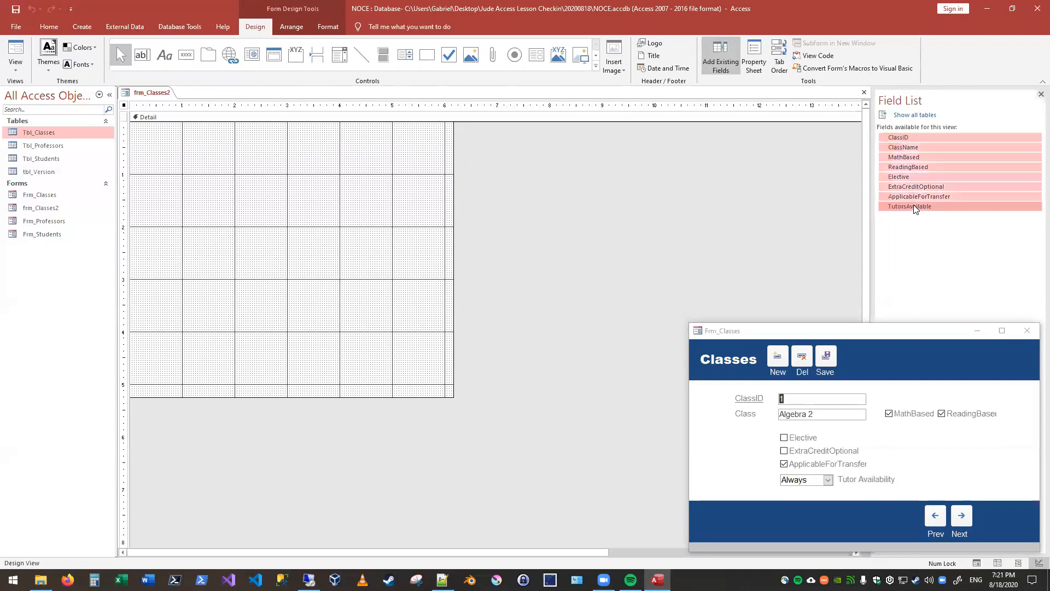
left_click(909, 158)
left_click(909, 177, "shift")
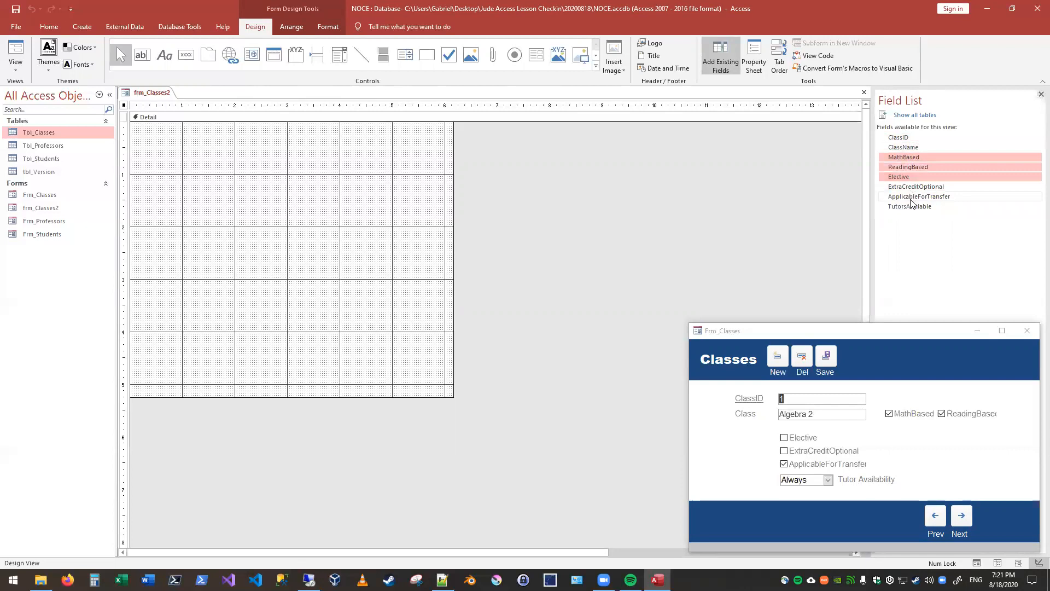
left_click(911, 198, "shift")
left_click(909, 206, "shift")
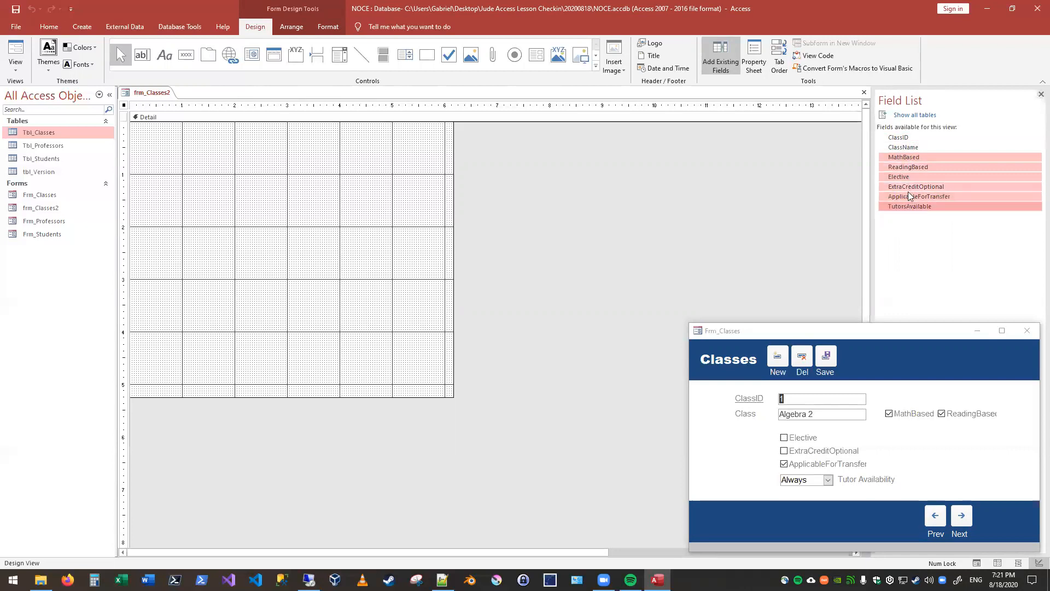
Step: Place all fields from ClassID through TutorsAvailable in the Detail section as one group and delete the placed controls again
left_click(906, 139)
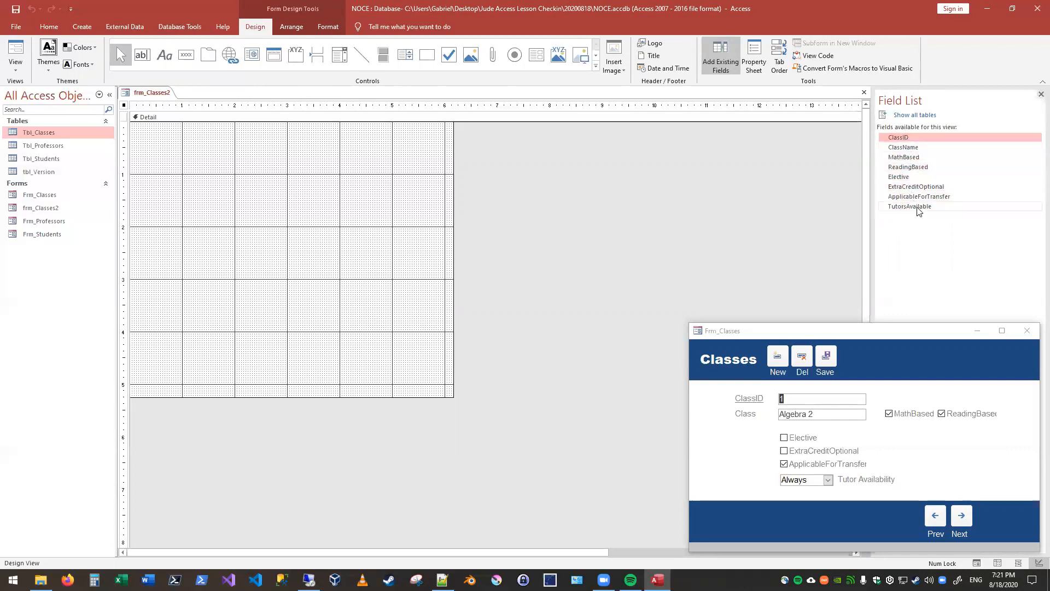
left_click(910, 206, "shift")
left_click_drag(900, 166, 233, 199)
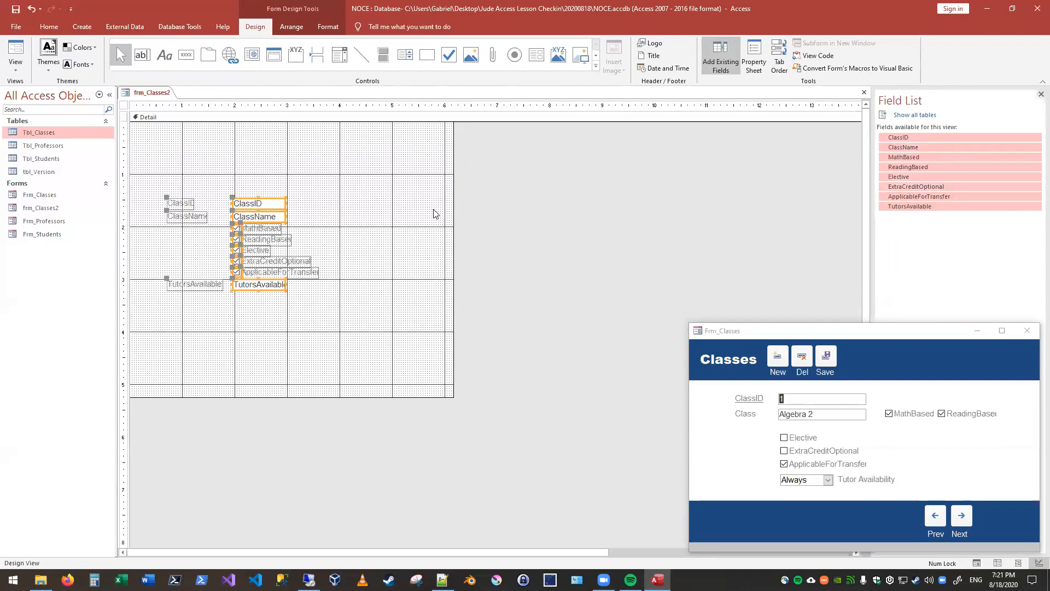
left_click_drag(373, 196, 136, 318)
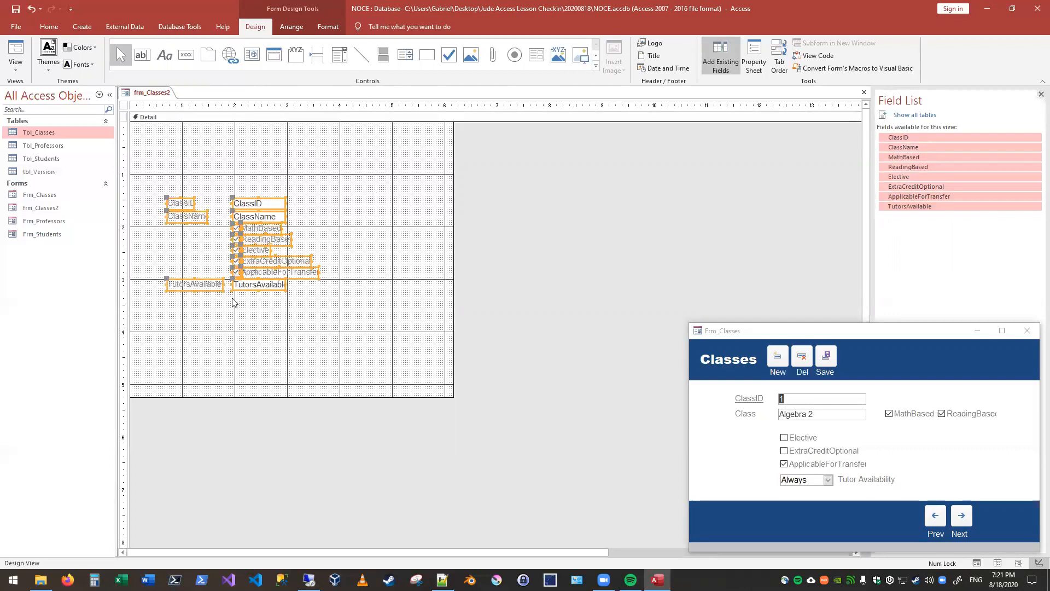
key("Delete")
Step: Place the ClassID field alone in the Detail section and delete it again
left_click(905, 137)
left_click_drag(905, 137, 172, 201)
key("Delete")
Step: Add all fields from ClassID through TutorsAvailable to the Detail section, with the text boxes starting at about 2 inches across
left_click(898, 137)
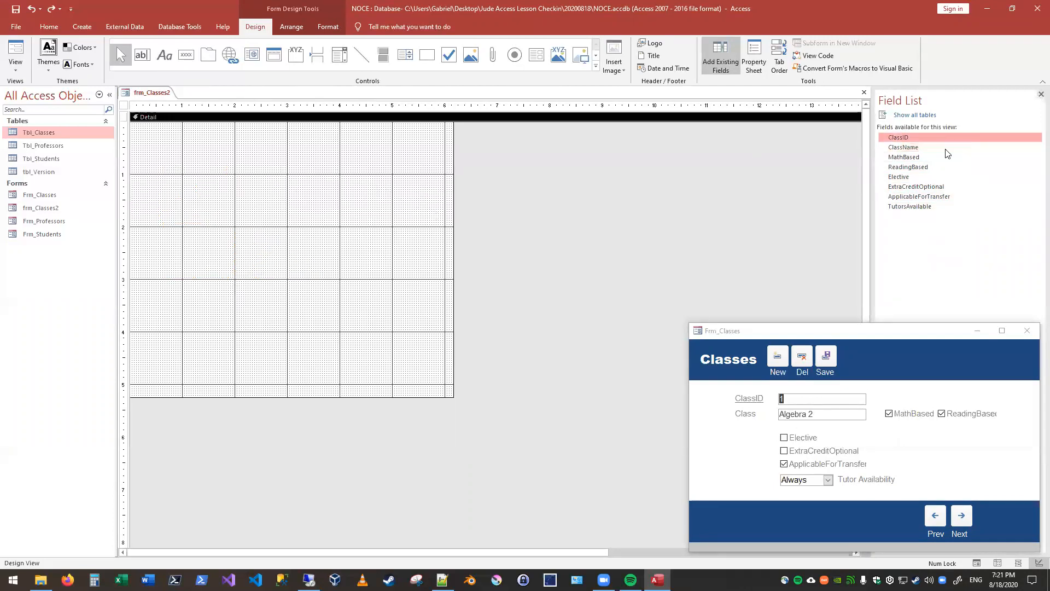
left_click(923, 207, "shift")
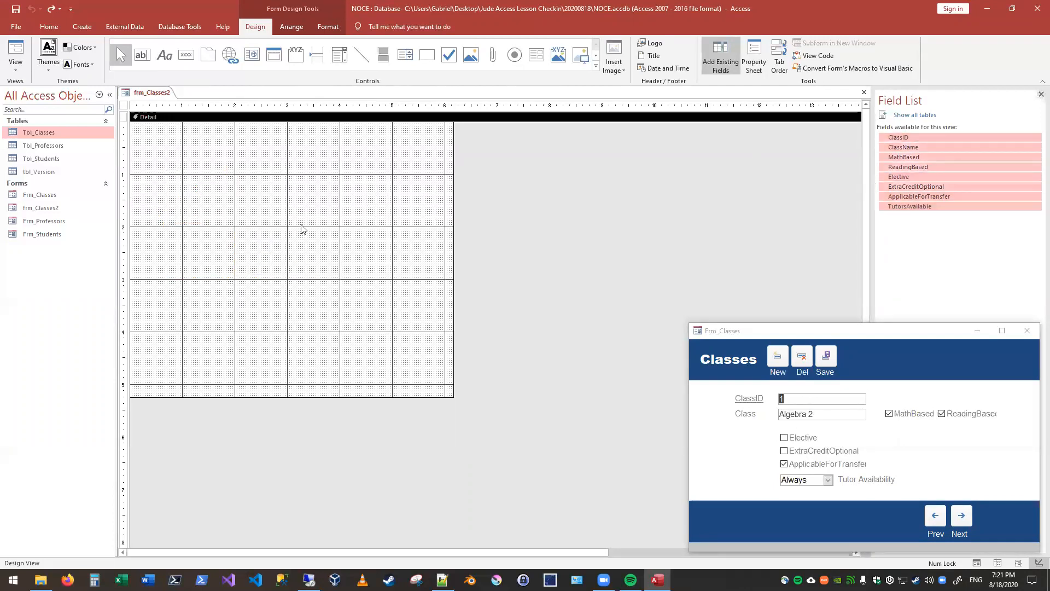
left_click_drag(897, 143, 235, 162)
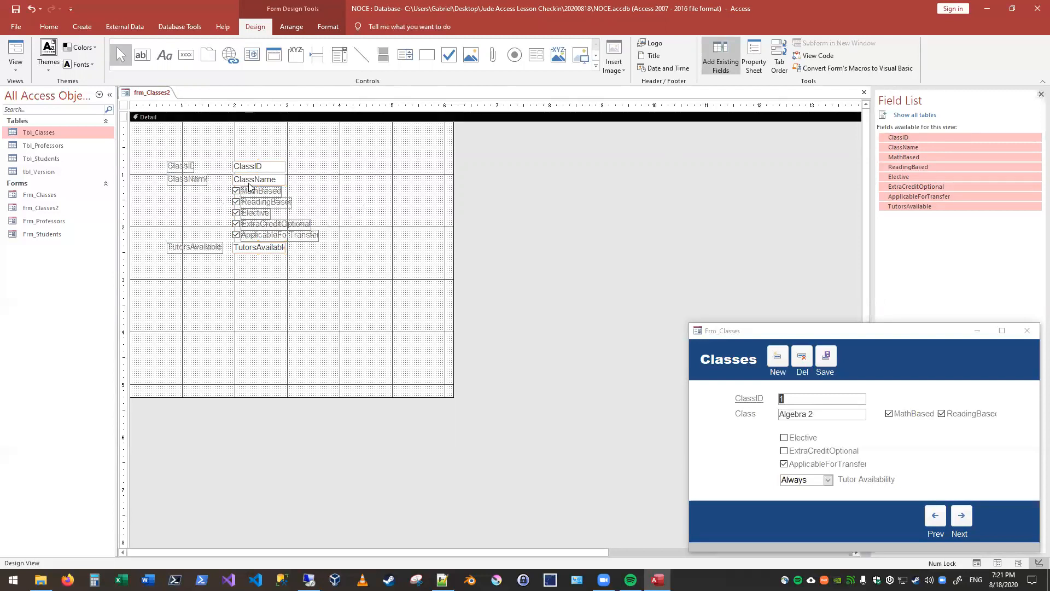
Step: Move the ClassID and ClassName controls with their labels up and to the left, stacked in alignment above the check boxes
left_click_drag(246, 167, 225, 154)
mouse_move(274, 180)
left_mouse_down()
mouse_move(253, 170)
mouse_move(264, 173)
left_mouse_up()
left_click(296, 169)
left_click_drag(197, 175, 169, 177)
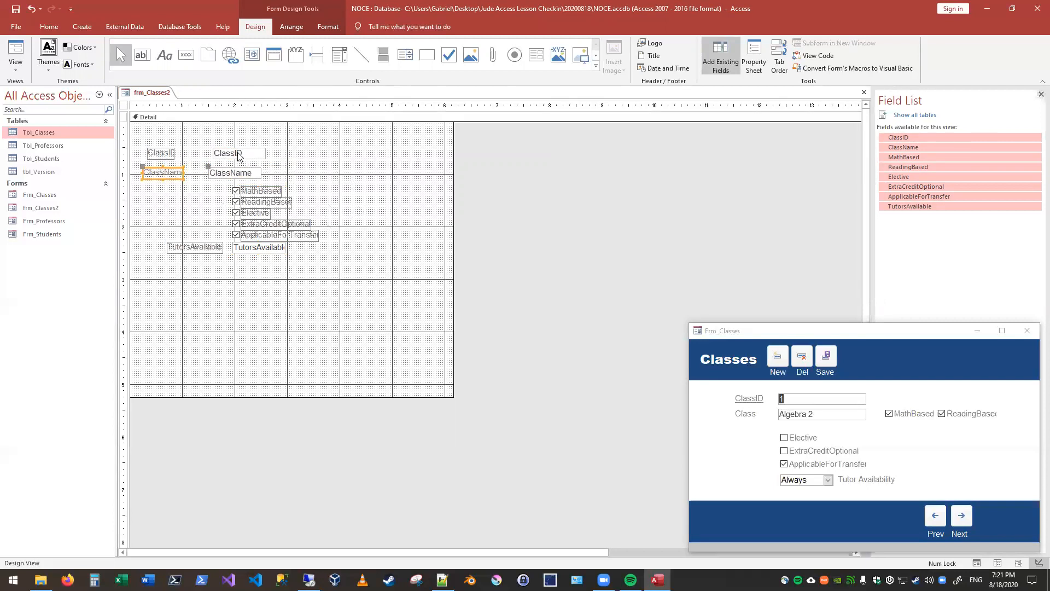
left_click(181, 154)
left_click_drag(156, 155, 152, 146)
left_click_drag(212, 171, 232, 157)
left_click(285, 157)
left_click(313, 166)
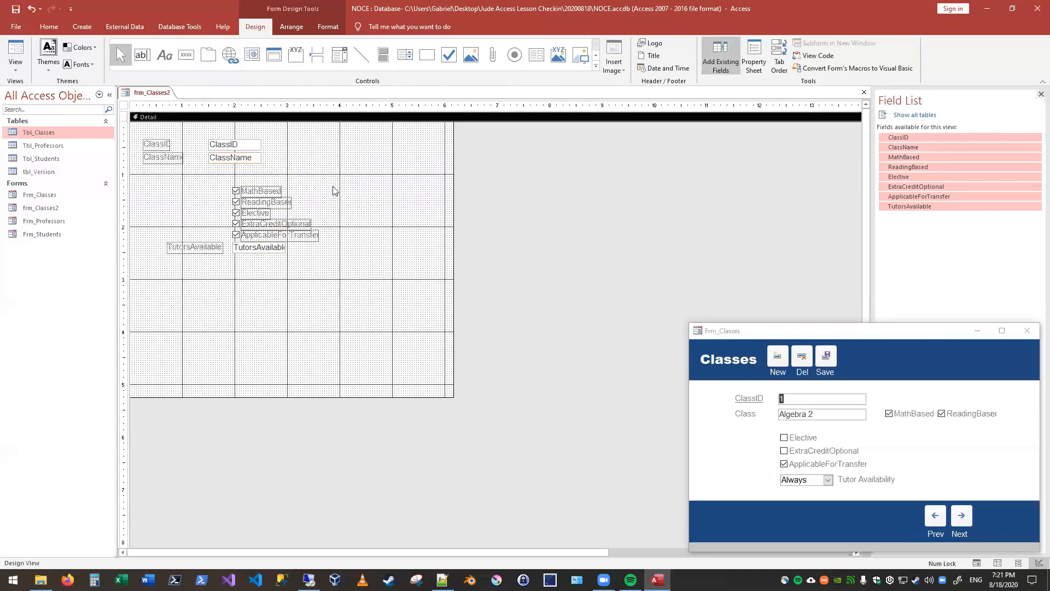
Step: Widen the ClassID and ClassName labels to nearly equal widths
left_click_drag(158, 146, 193, 148)
left_click_drag(252, 162, 193, 136)
left_click_drag(193, 137, 127, 157)
left_click(223, 216)
left_click(163, 146)
left_click(180, 156)
left_click(197, 178)
Step: Change the caption of the ClassName label to "Class"
left_click(174, 158)
left_click(175, 158)
type("C")
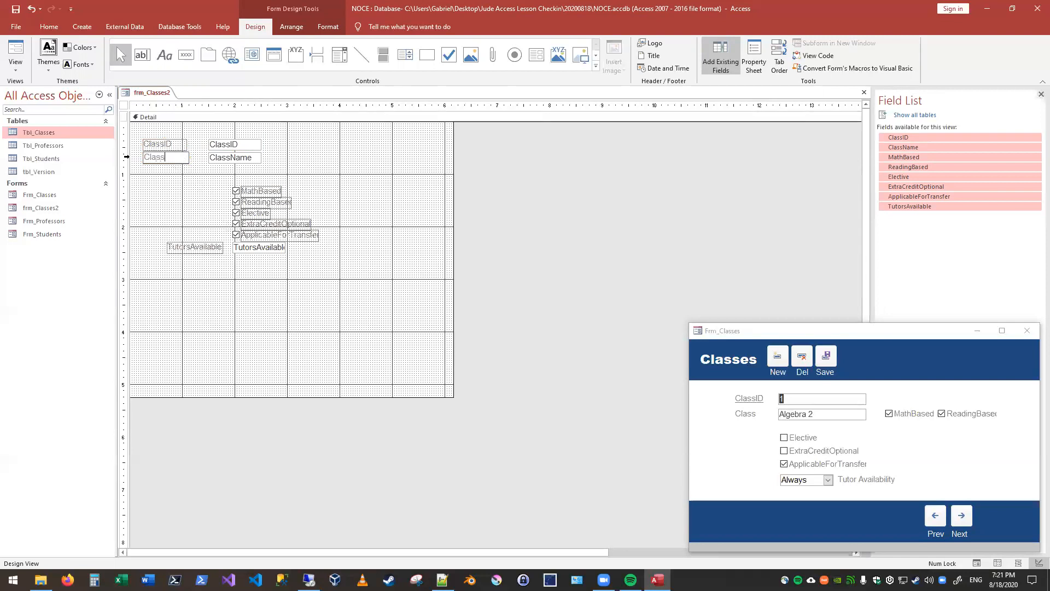
left_click(162, 178)
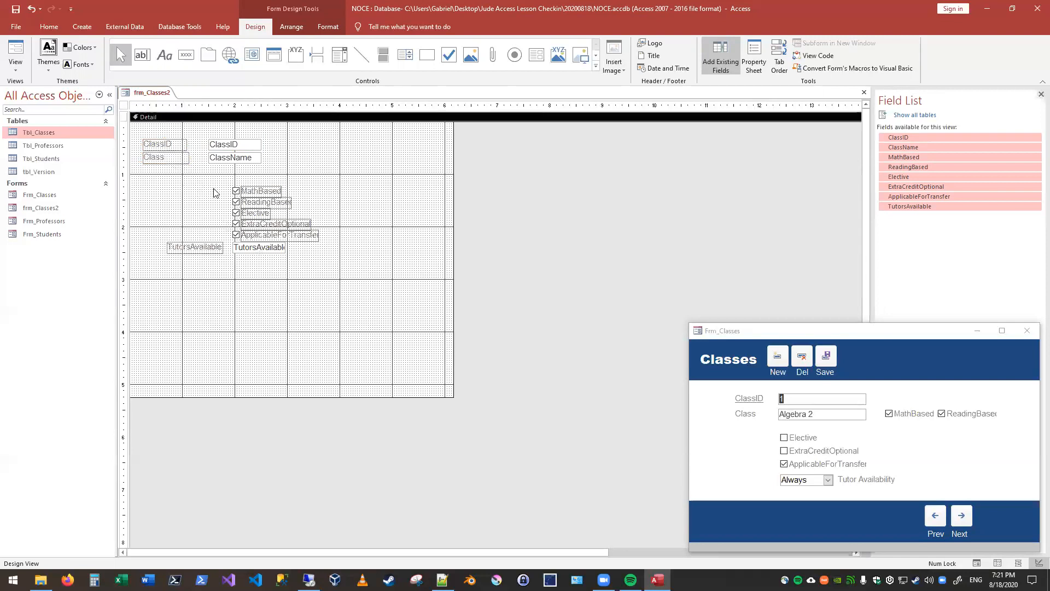
left_click(168, 145)
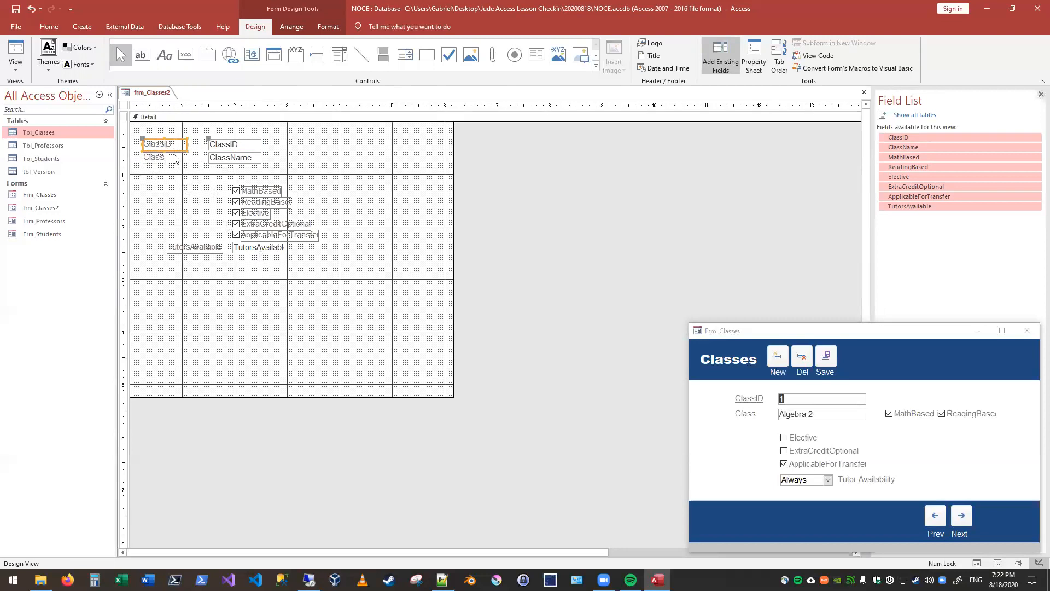
left_click(227, 156)
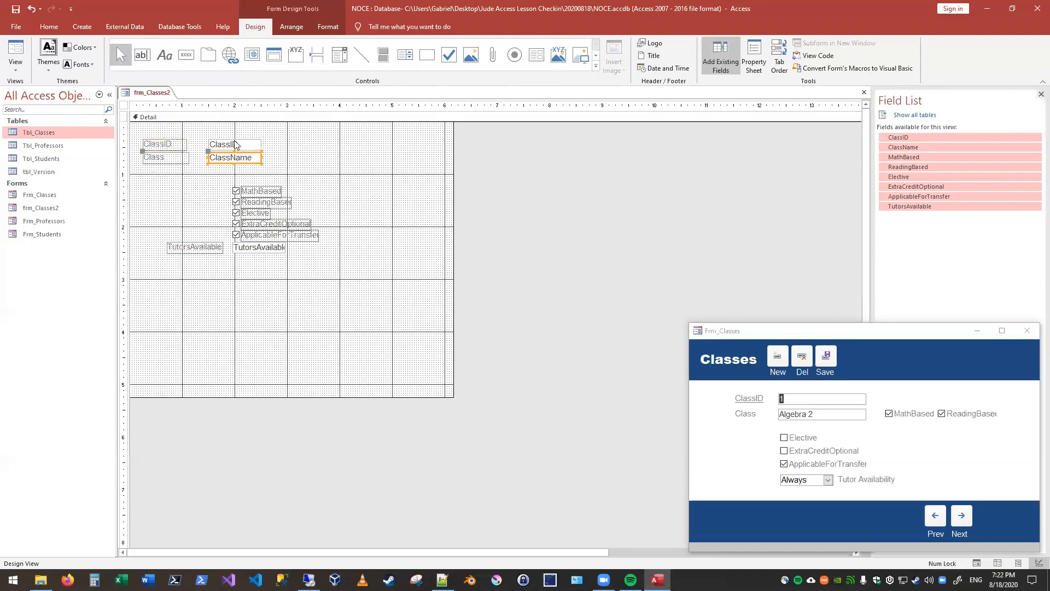
left_click(173, 156)
double_click(173, 155)
type("sdf asdfa sdfasd")
key("Escape")
left_click(318, 179)
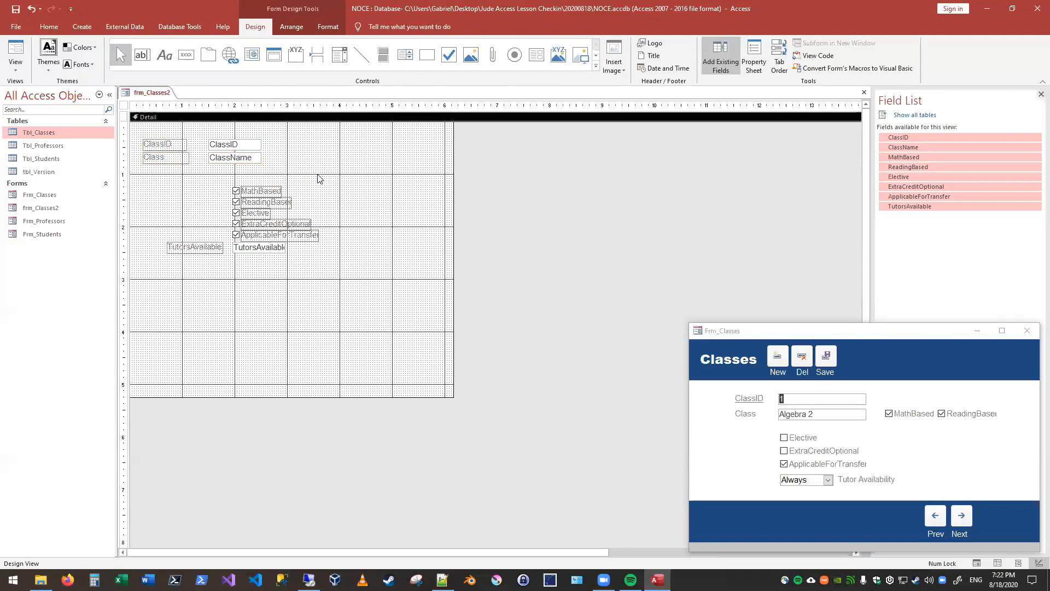
Step: Show the property sheet and inspect the data properties of the field labels, from ClassID and Class to the check box labels
left_click(276, 191)
left_click(754, 57)
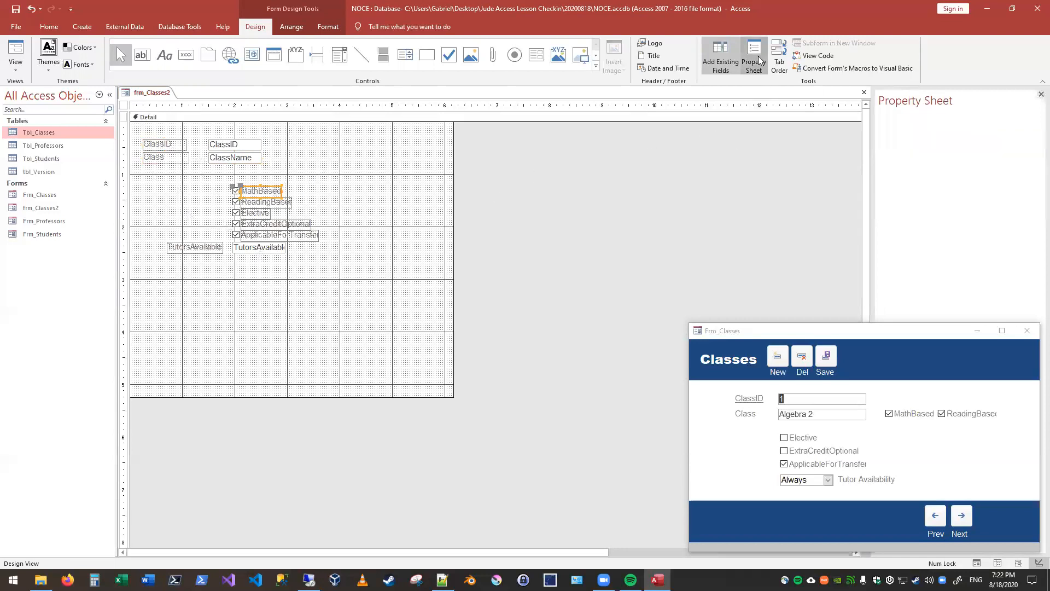
left_click(182, 145)
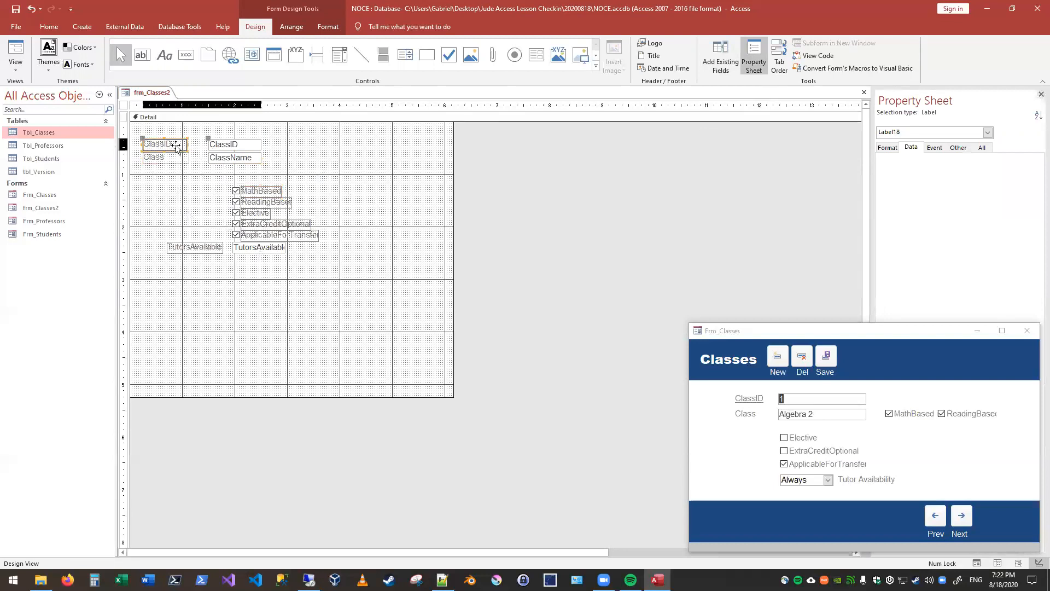
left_click(172, 162)
left_click(266, 193)
left_click(275, 236)
left_click(257, 220)
left_click(255, 213)
left_click(259, 202)
left_click(258, 191)
Step: Compare the selection types and data properties of the text boxes, labels and check boxes, including ClassName, MathBased, TutorsAvailable and Elective
left_click(228, 142)
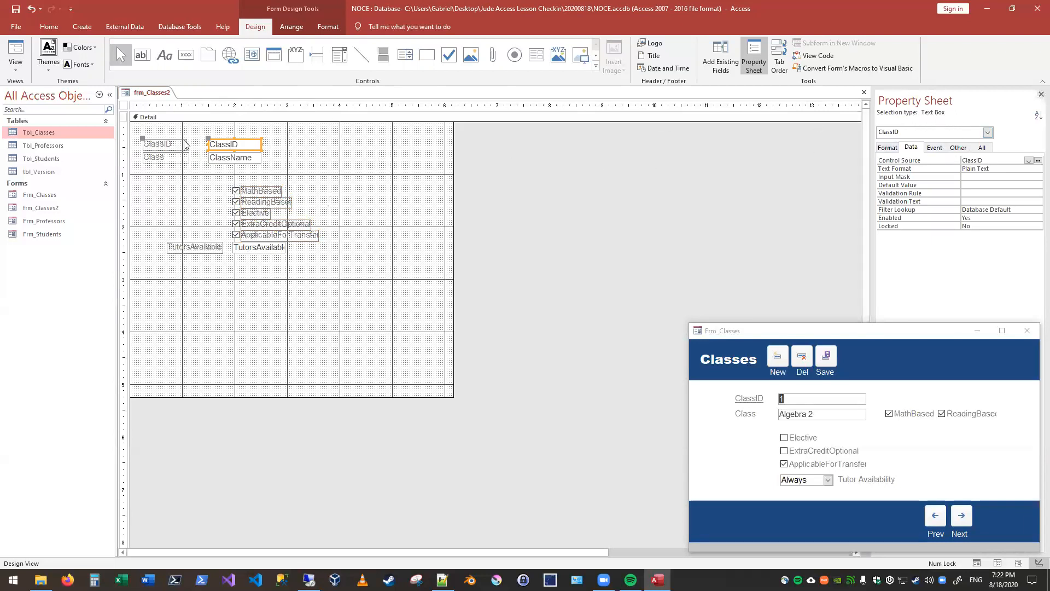
left_click(227, 159)
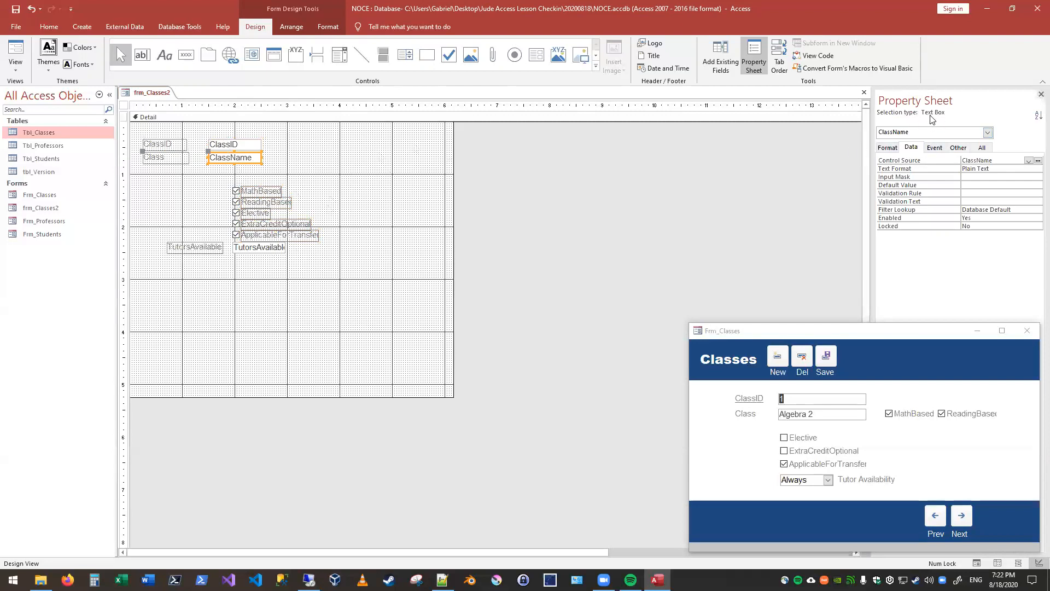
left_click(157, 147)
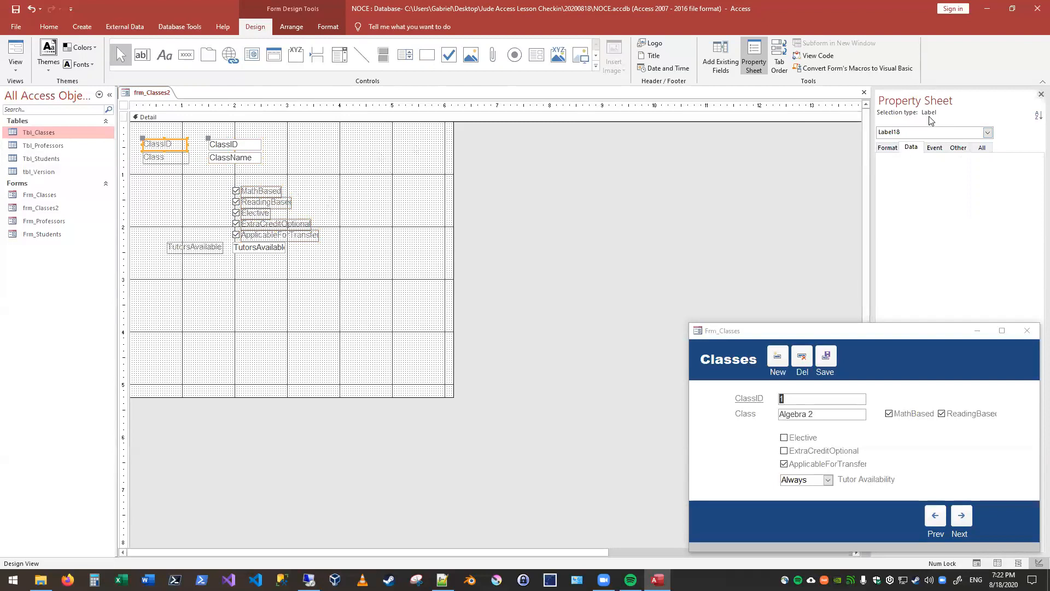
left_click(236, 192)
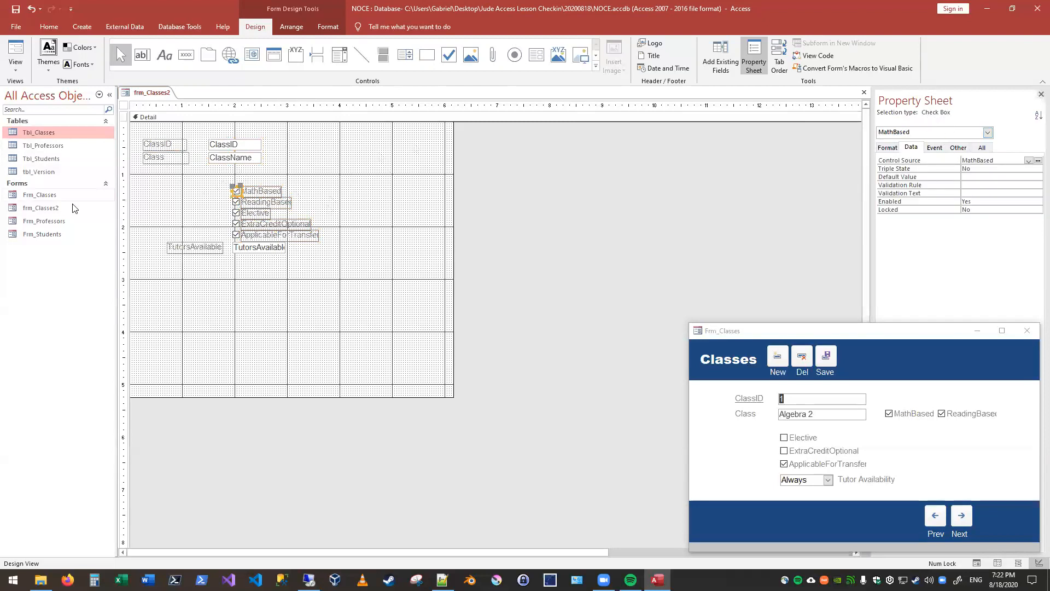
left_click(184, 251)
left_click(264, 248)
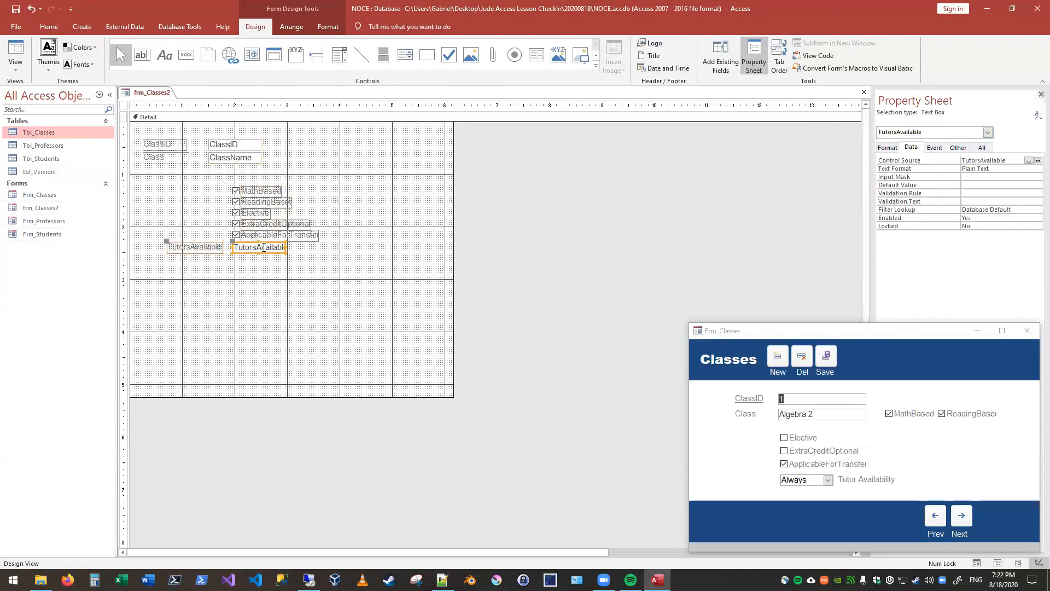
left_click(275, 236)
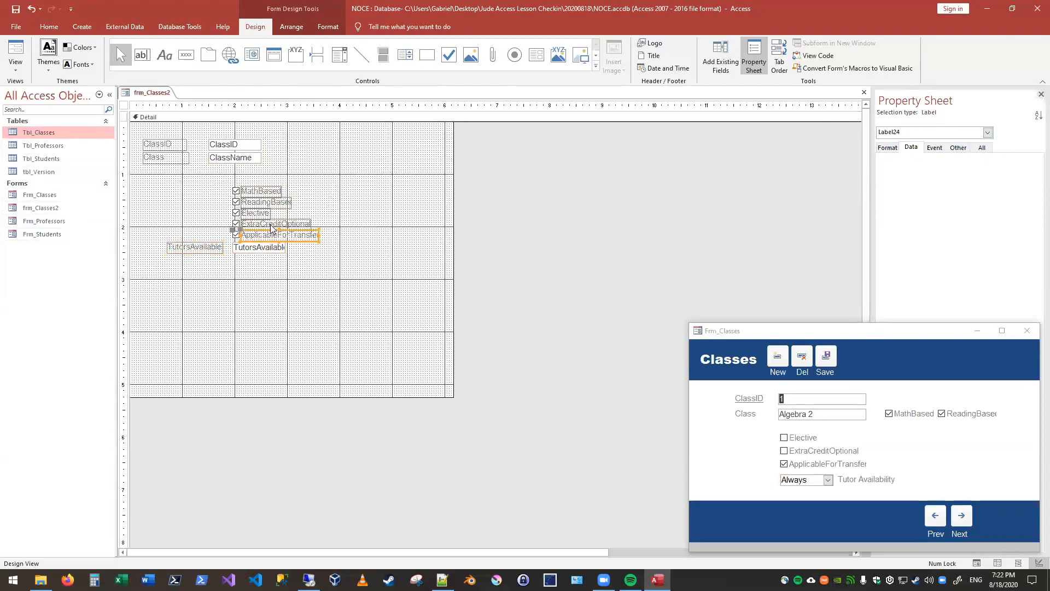
left_click(235, 212)
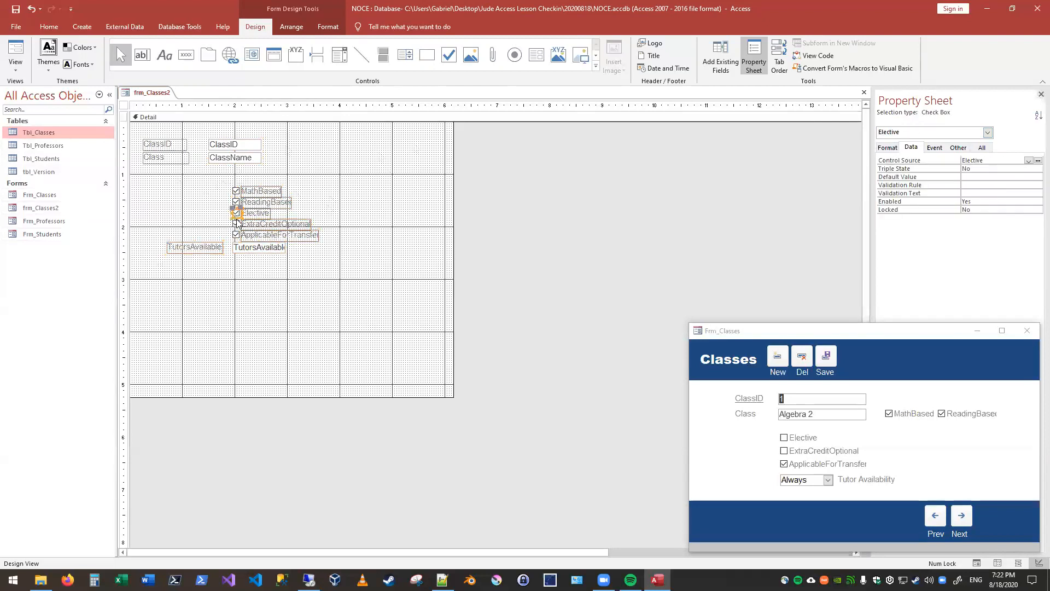
left_click(345, 195)
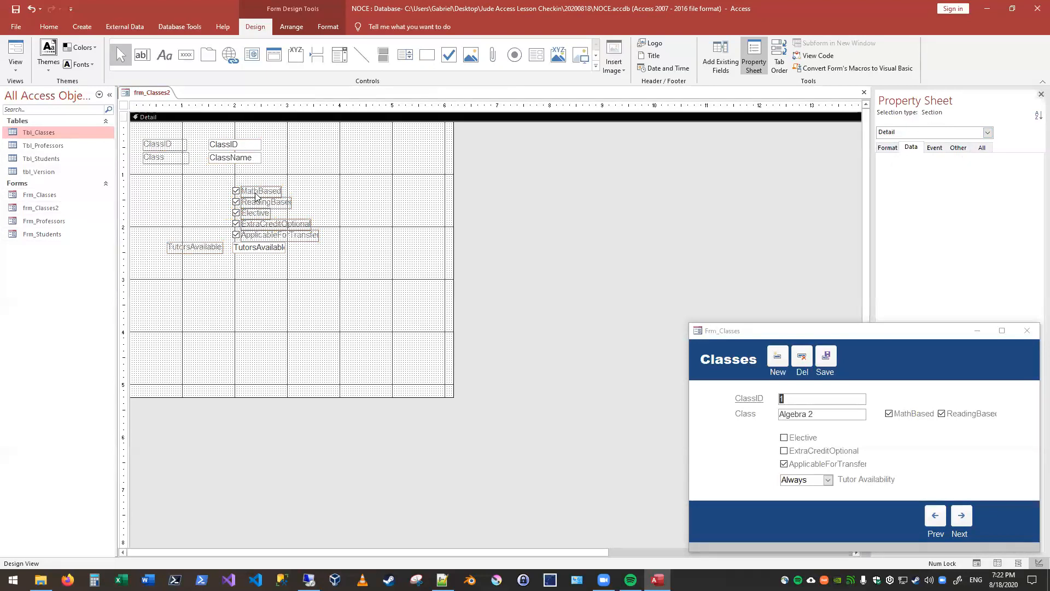
Step: Move the five check boxes to the right of the ClassID and ClassName text boxes, and move TutorsAvailable beneath ClassName
left_click_drag(300, 171, 225, 241)
left_click_drag(276, 194, 332, 138)
left_click_drag(277, 227, 170, 272)
left_click_drag(261, 249, 243, 182)
left_click(243, 227)
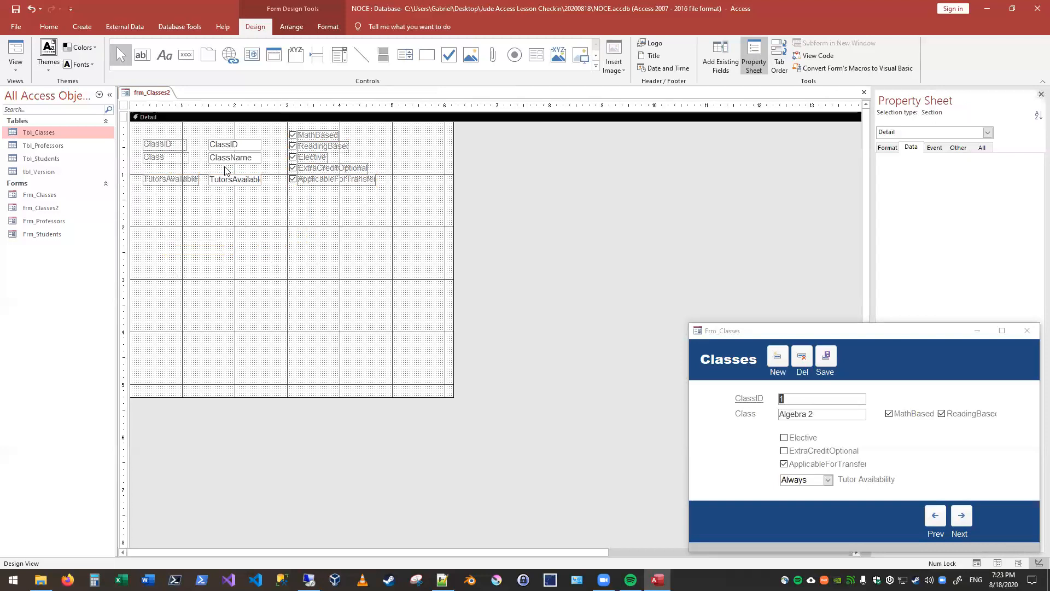
Step: Widen the TutorsAvailable label slightly
left_click(239, 181)
left_click(295, 217)
left_click(196, 180)
left_click_drag(199, 180, 202, 180)
left_click(177, 132)
Step: Reduce the height of the Detail section to about 3.2 inches
left_click_drag(307, 396, 325, 213)
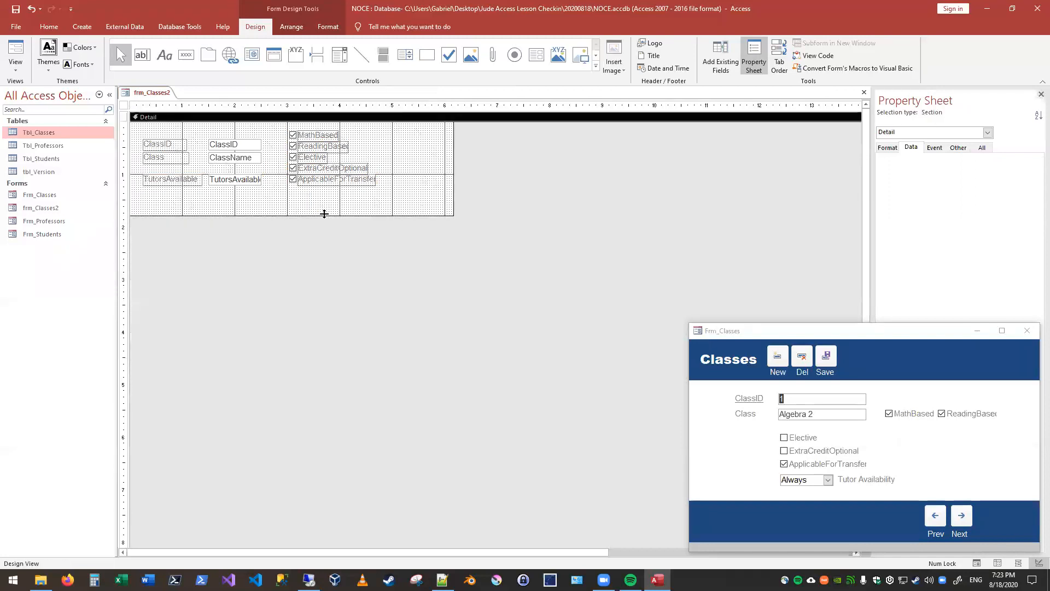
left_click(338, 250)
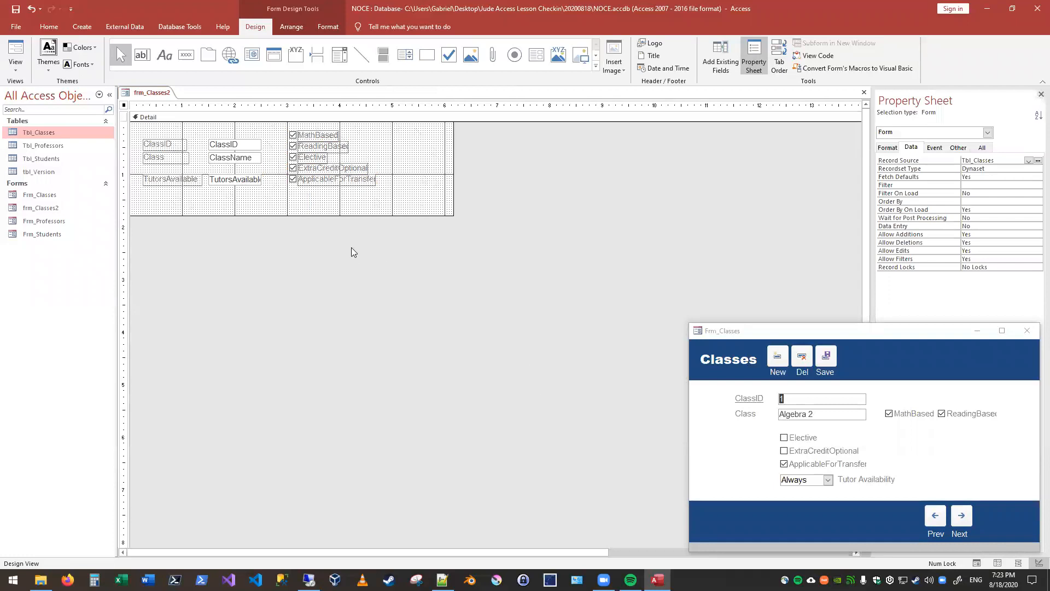
left_click_drag(361, 216, 377, 288)
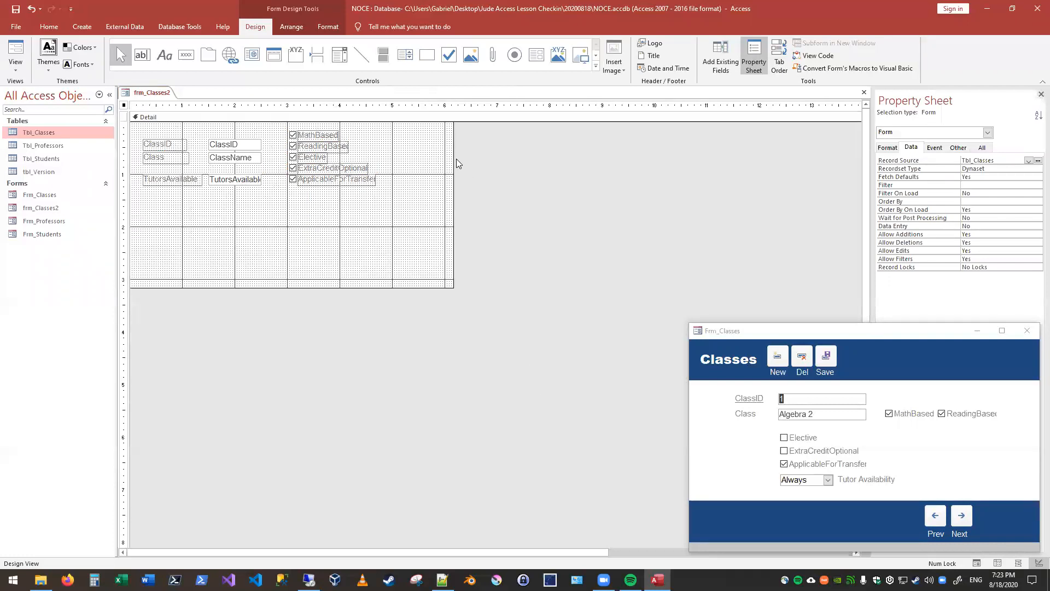
Step: Shrink the form to about 4.9 inches wide and 1.7 inches high, and check it in Form View
left_click_drag(455, 157, 386, 157)
left_click_drag(335, 288, 335, 208)
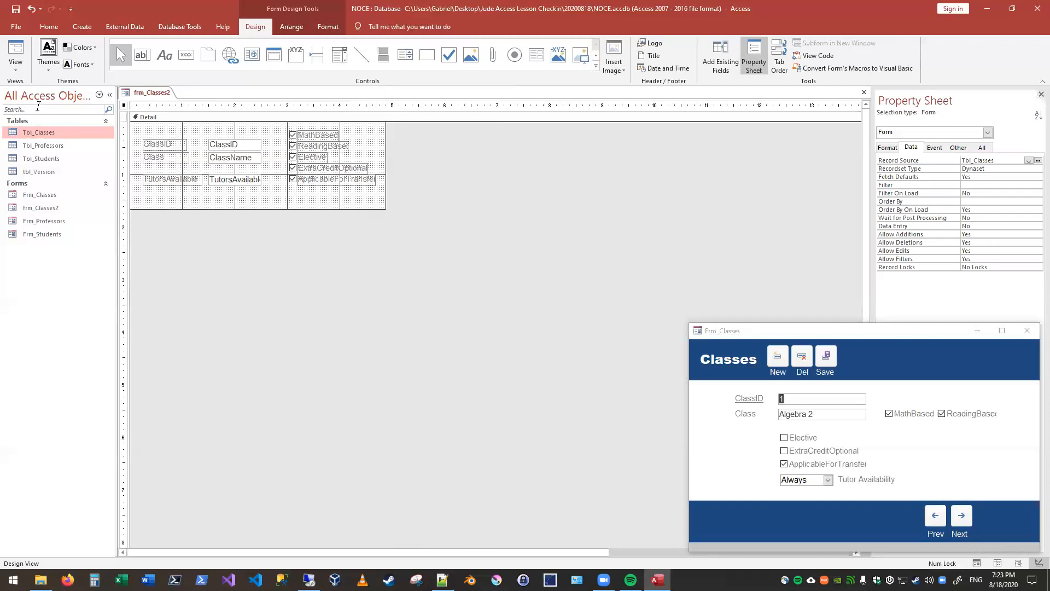
left_click(15, 49)
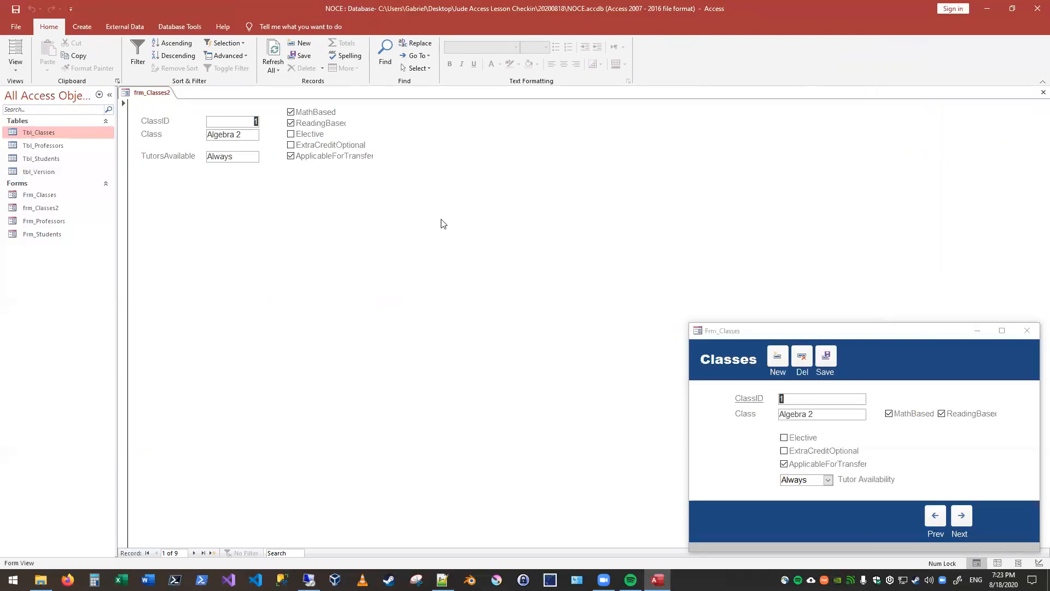
left_click(15, 67)
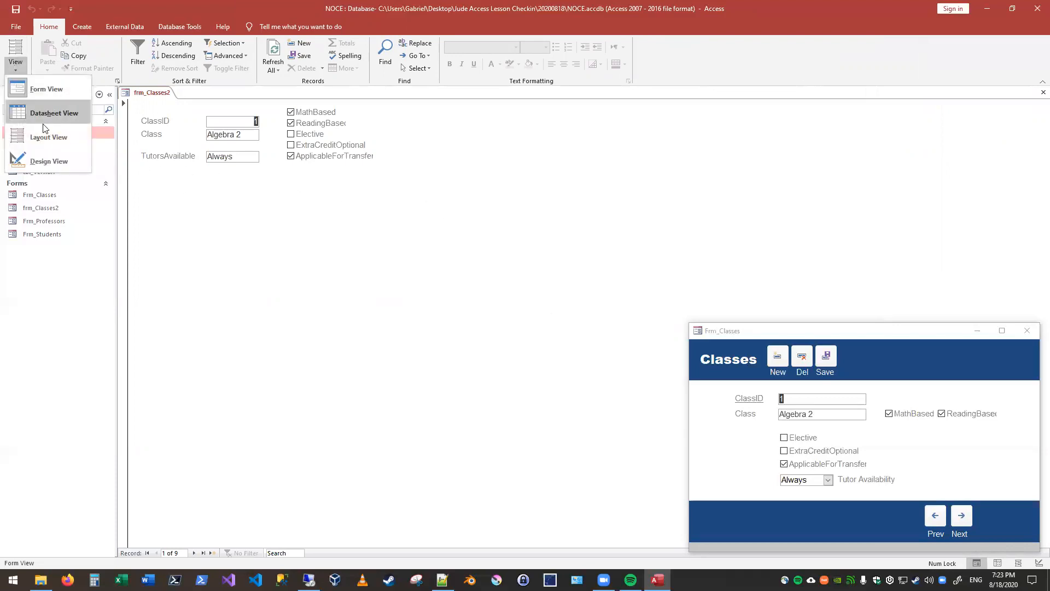
left_click(49, 161)
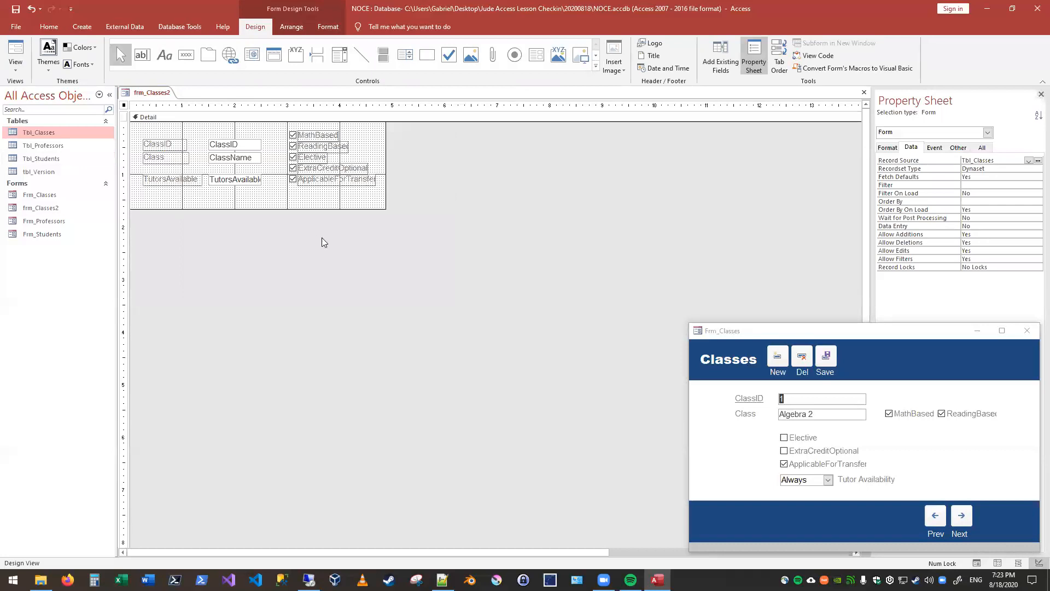
Step: Examine the form's format and other properties, moving the Frm_Classes window clear of the Property Sheet
right_click(427, 168)
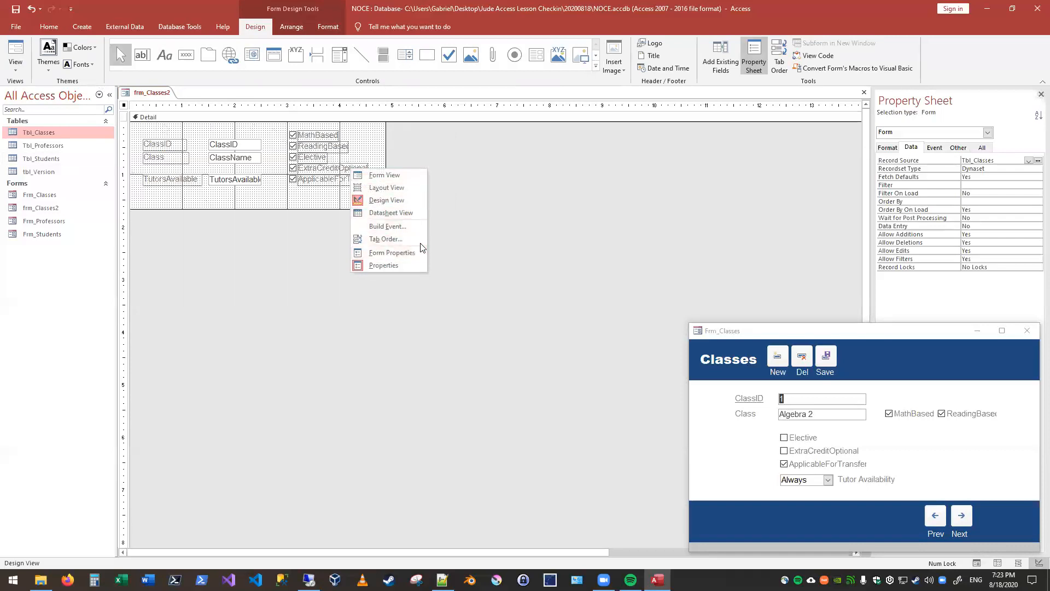
left_click(555, 177)
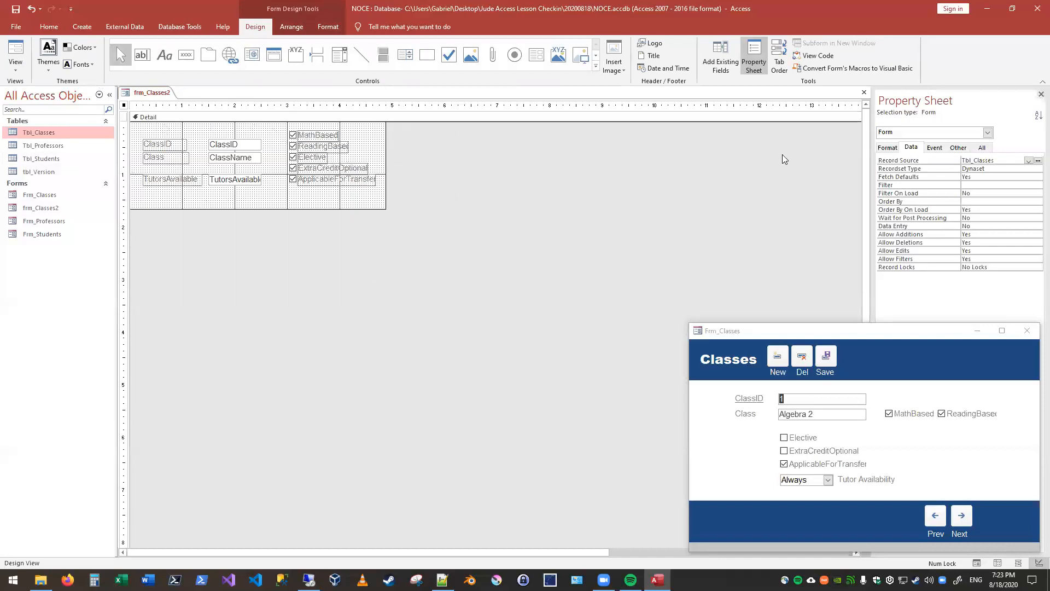
left_click(889, 146)
left_click_drag(876, 336, 664, 332)
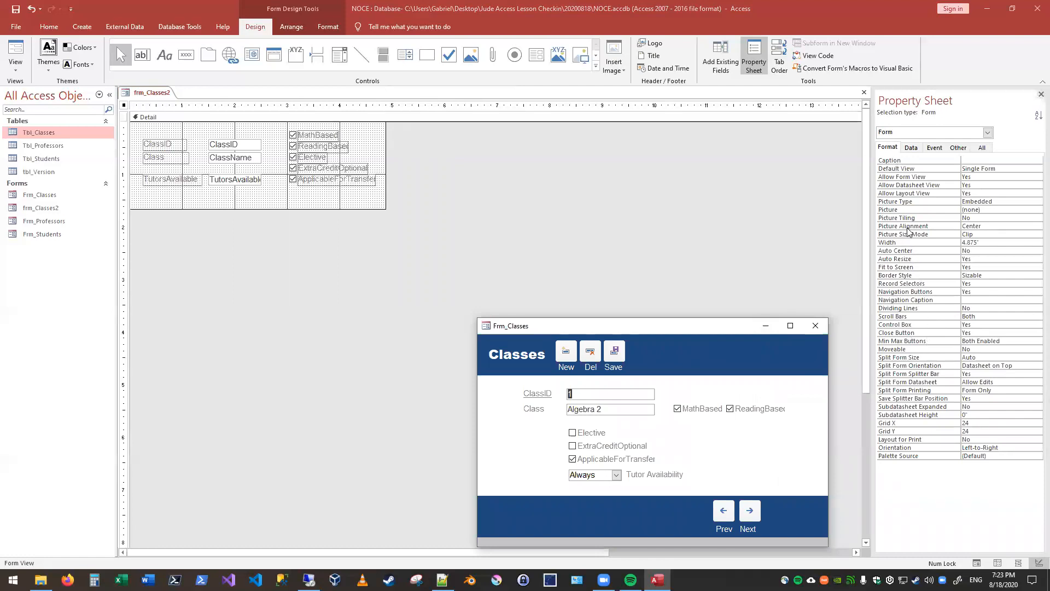
left_click(959, 149)
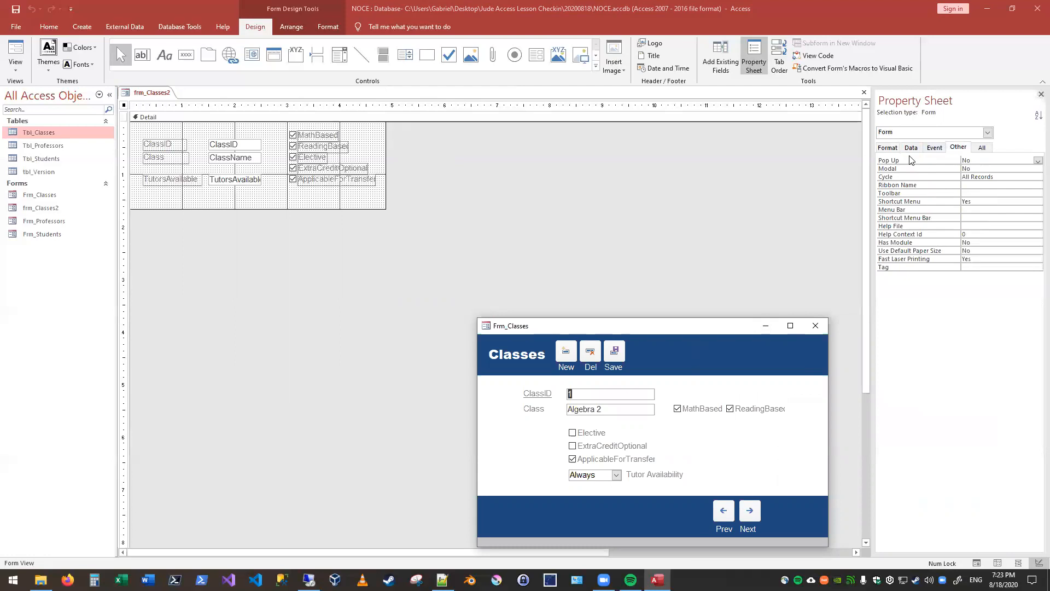
left_click(882, 148)
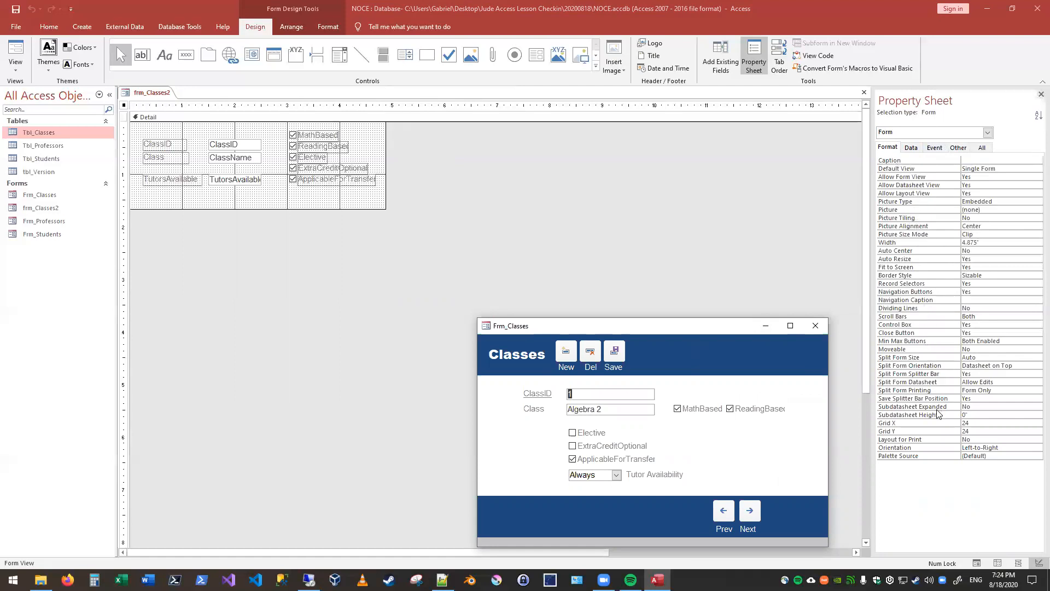
Step: Add a form header and footer to frm_Classes2 and check them in Form View
left_click(305, 224)
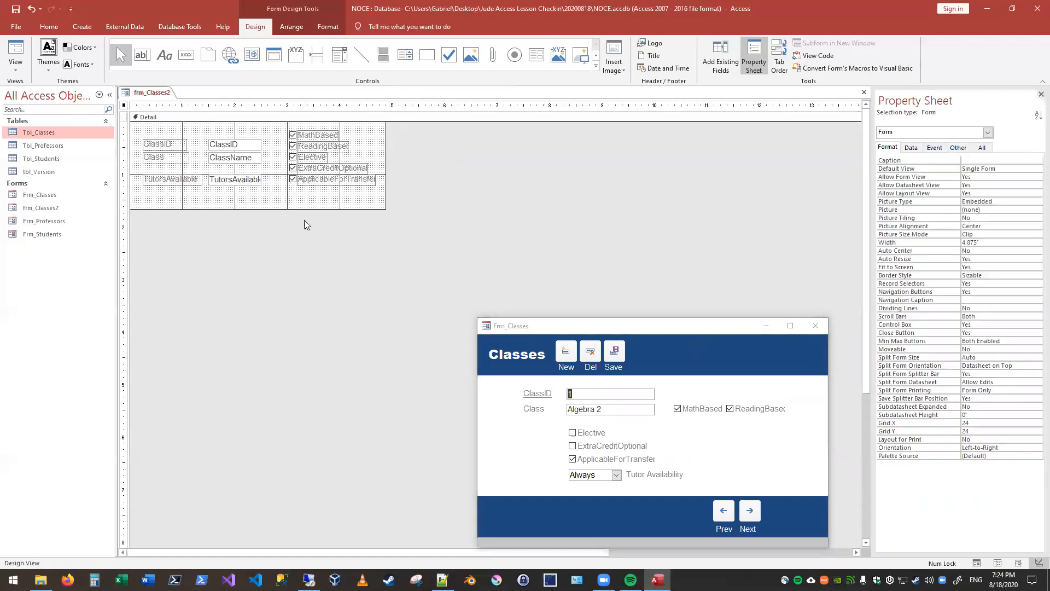
right_click(428, 118)
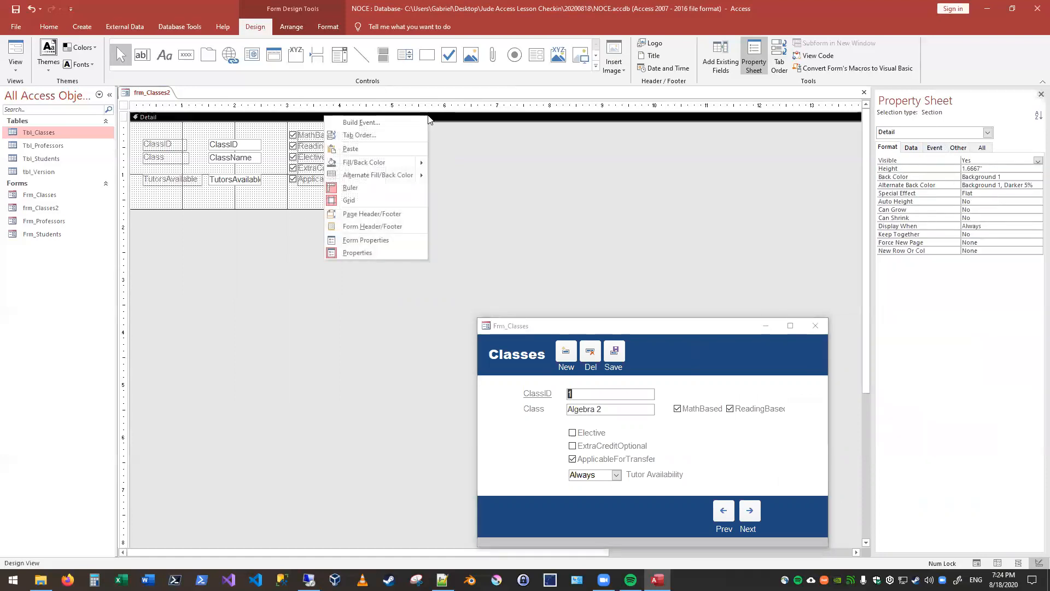
left_click(494, 150)
right_click(415, 118)
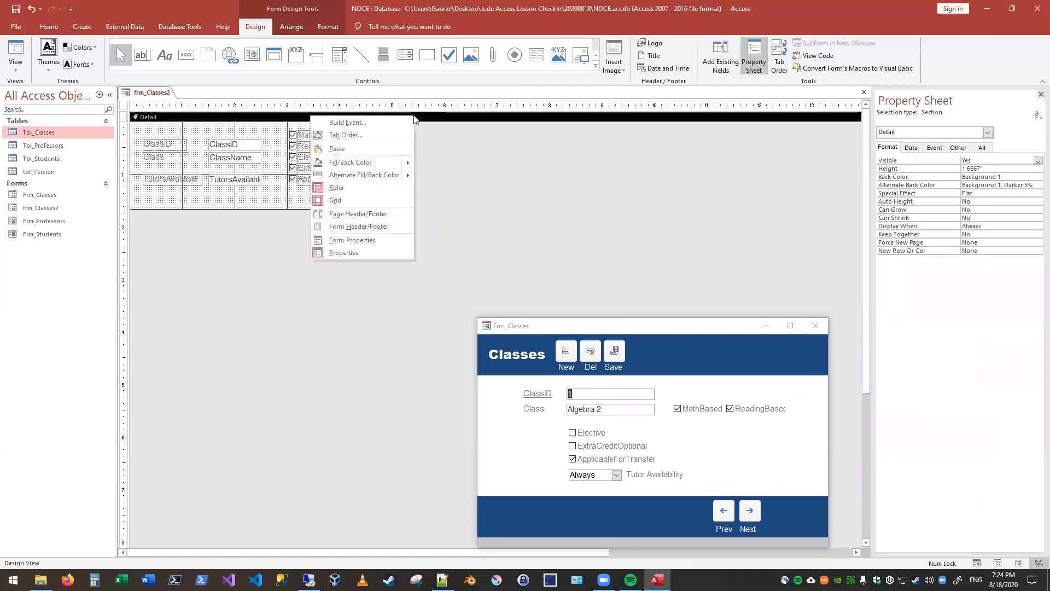
left_click(375, 226)
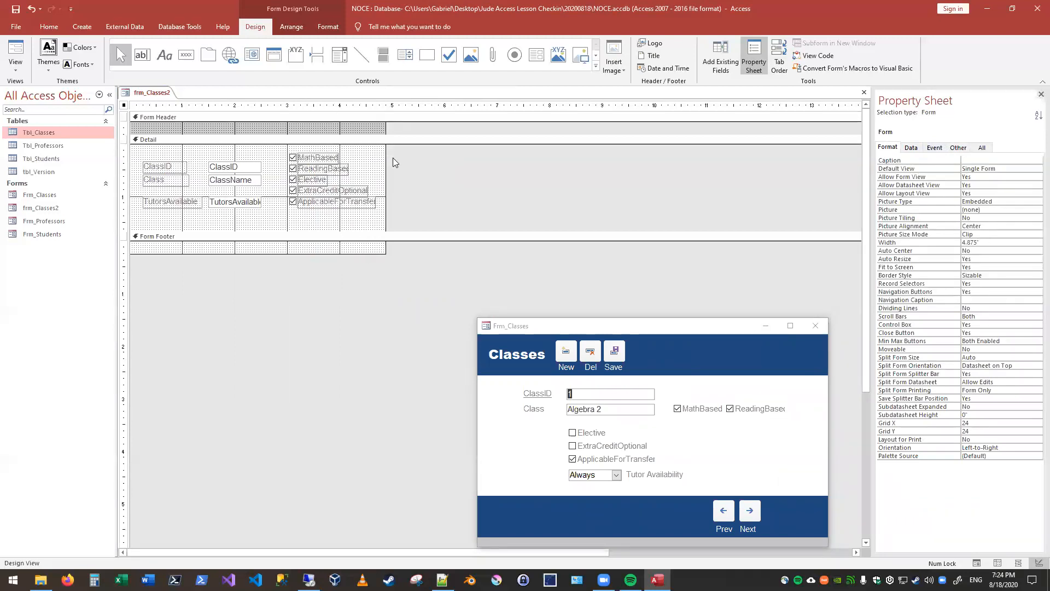
left_click(18, 65)
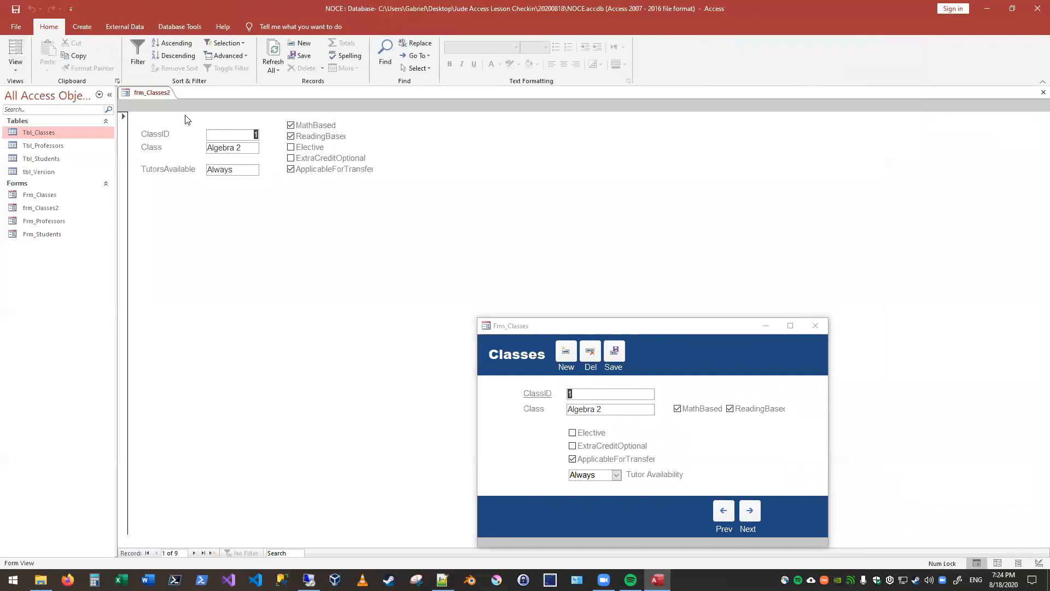
left_click(16, 65)
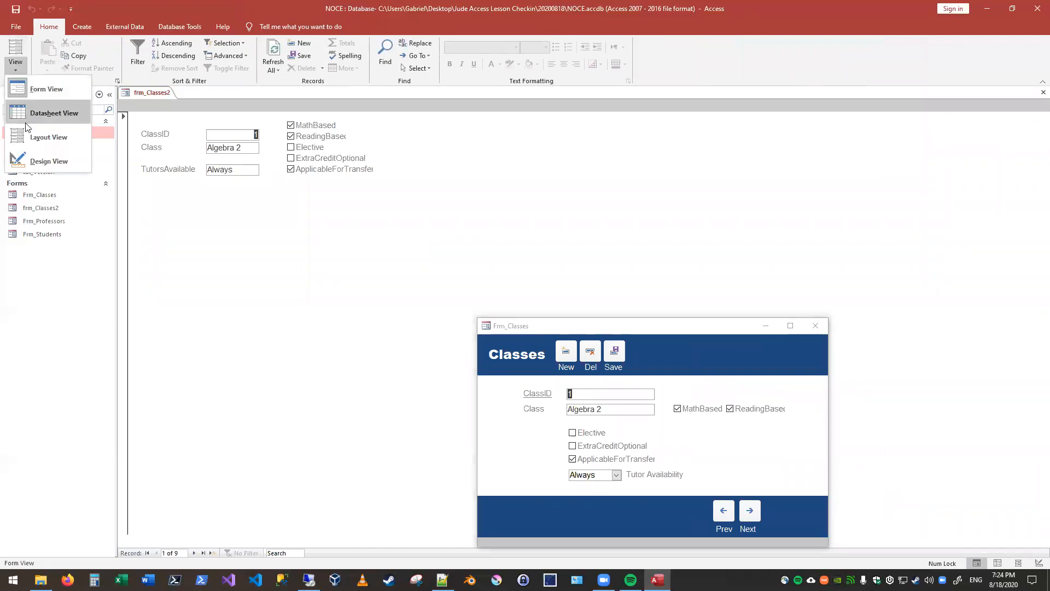
left_click(39, 160)
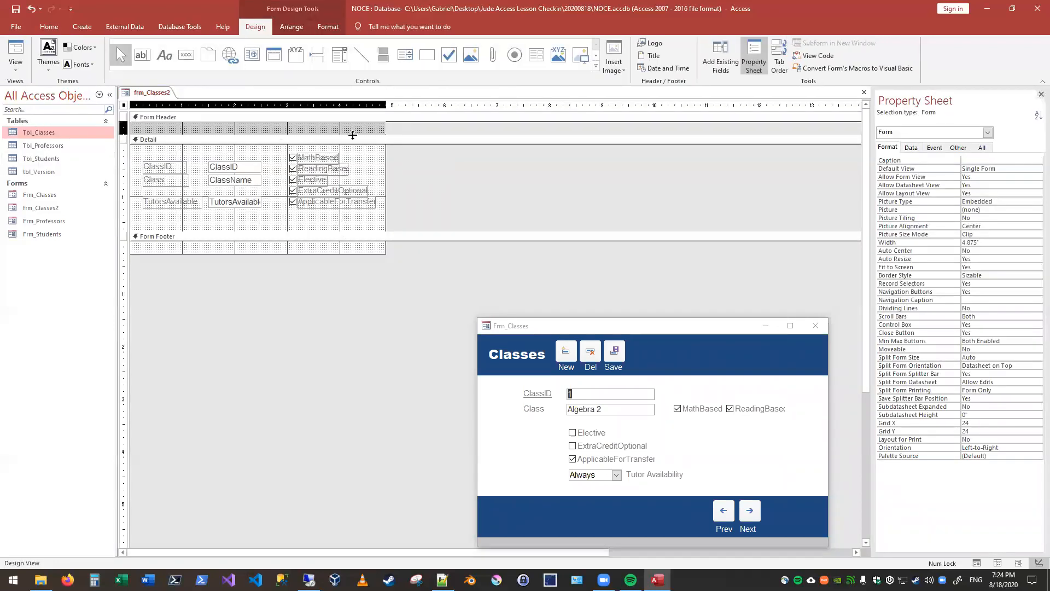
Step: Enlarge the form header and form footer to about 0.7 inch each, and compare the form with Frm_Classes in Form View
left_click_drag(356, 147, 357, 170)
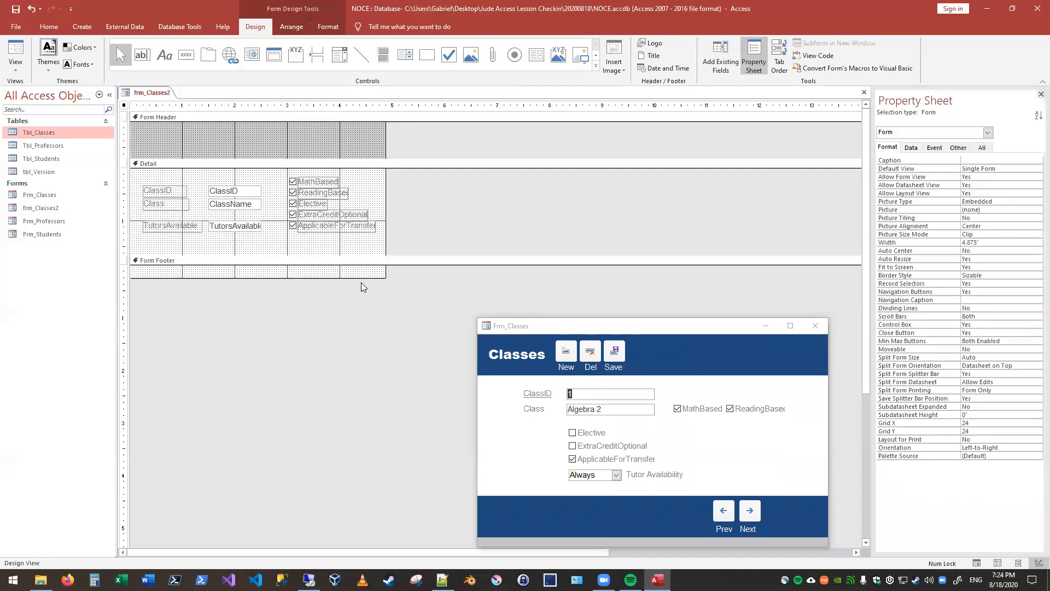
left_click_drag(358, 278, 359, 300)
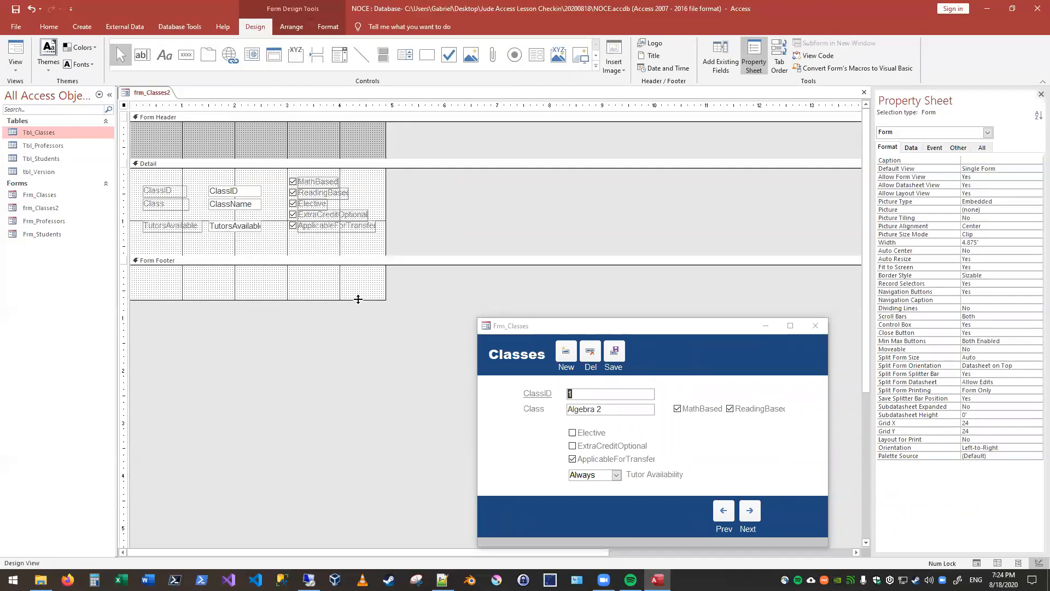
left_click(15, 54)
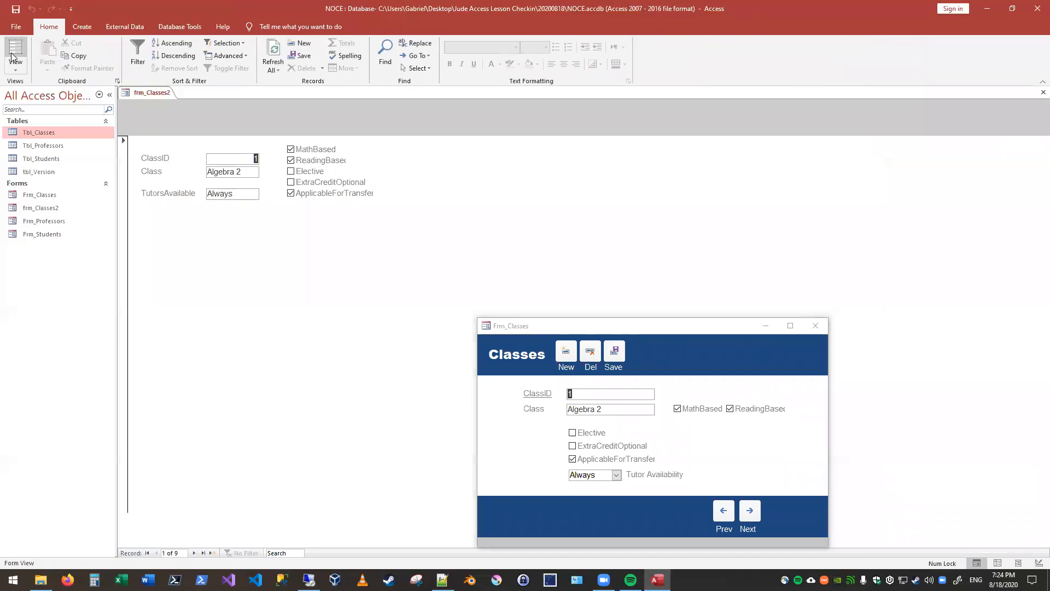
left_click(628, 331)
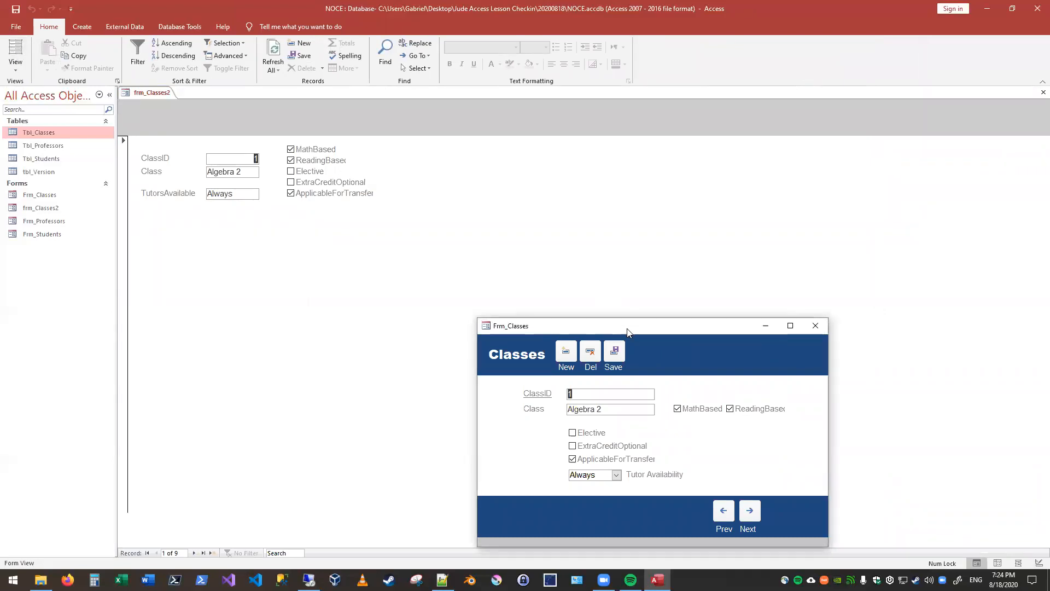
left_click_drag(628, 332, 685, 264)
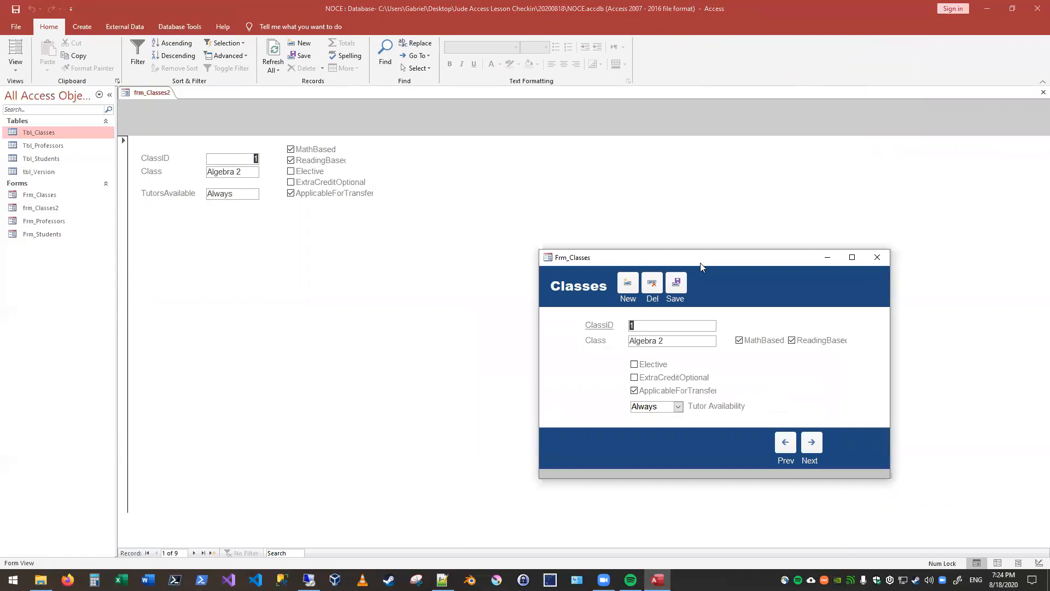
left_click_drag(700, 263, 761, 296)
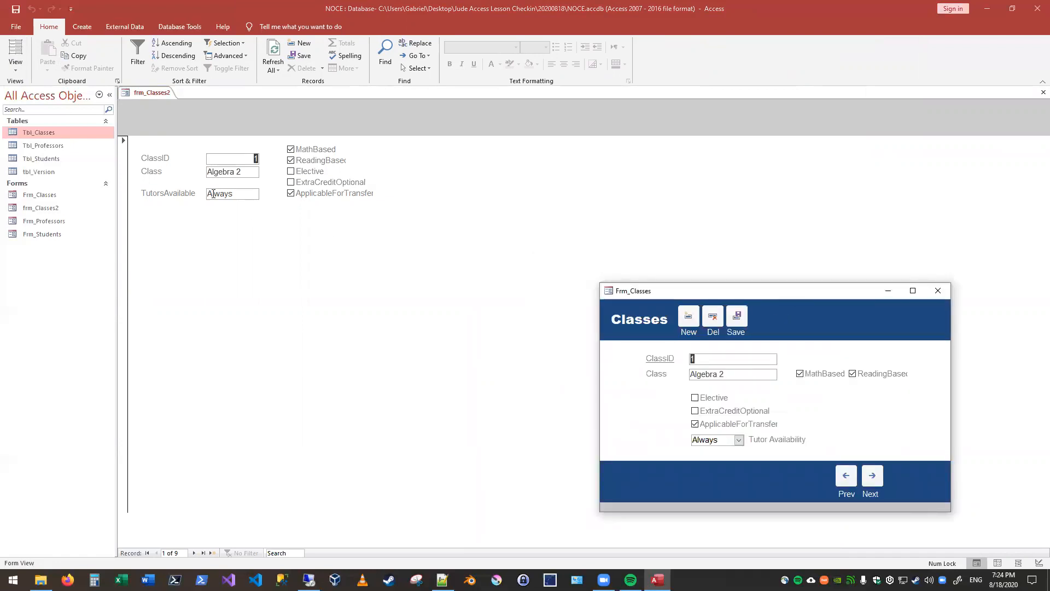
Step: Set the form's Pop Up property to Yes in Design View and open the form in Form View
left_click(15, 65)
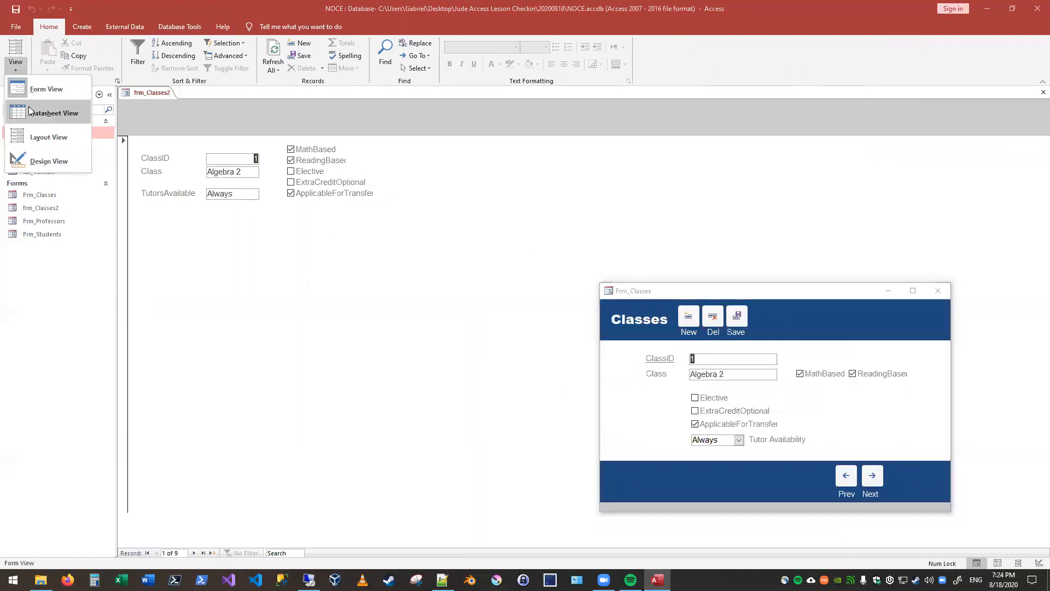
left_click(47, 159)
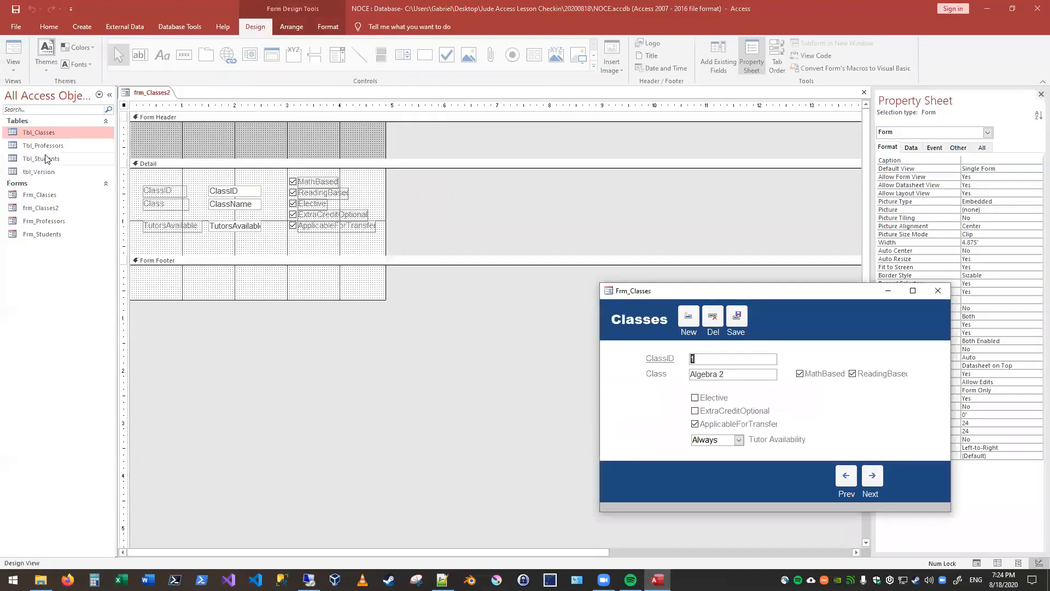
left_click(957, 147)
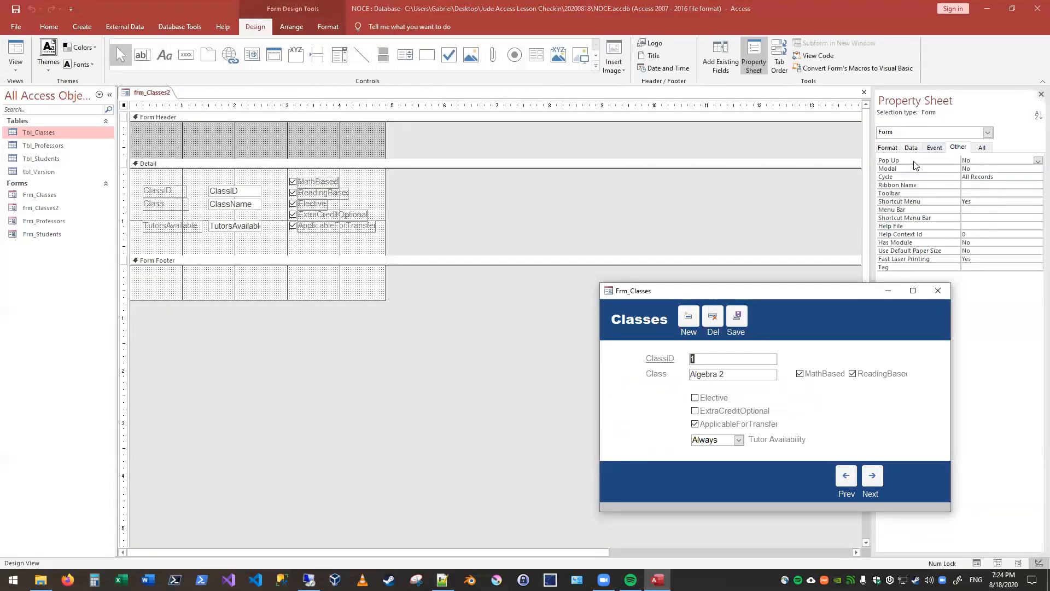
left_click(1036, 160)
left_click(979, 167)
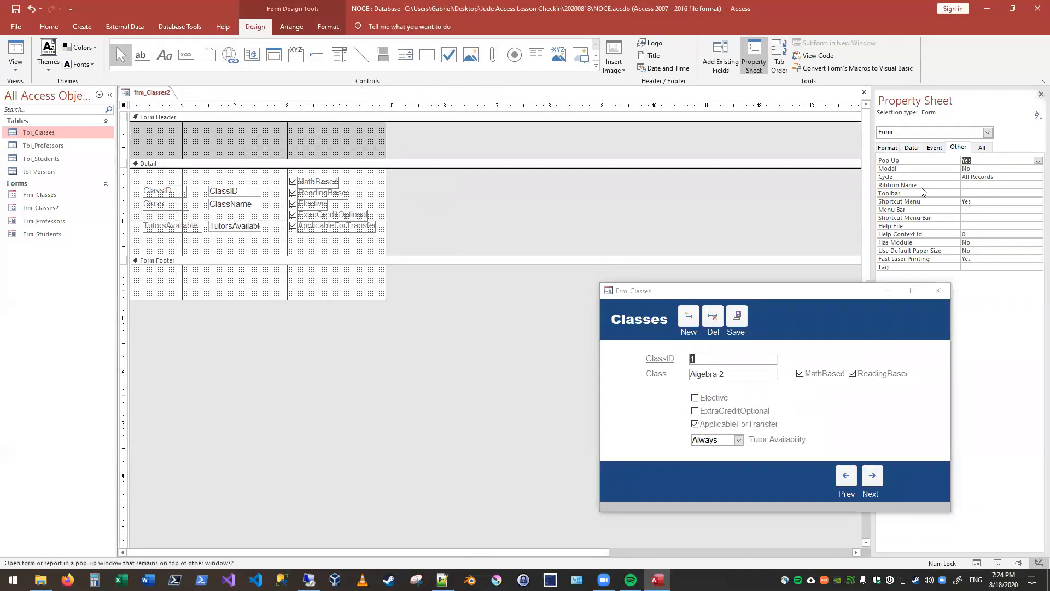
left_click(15, 55)
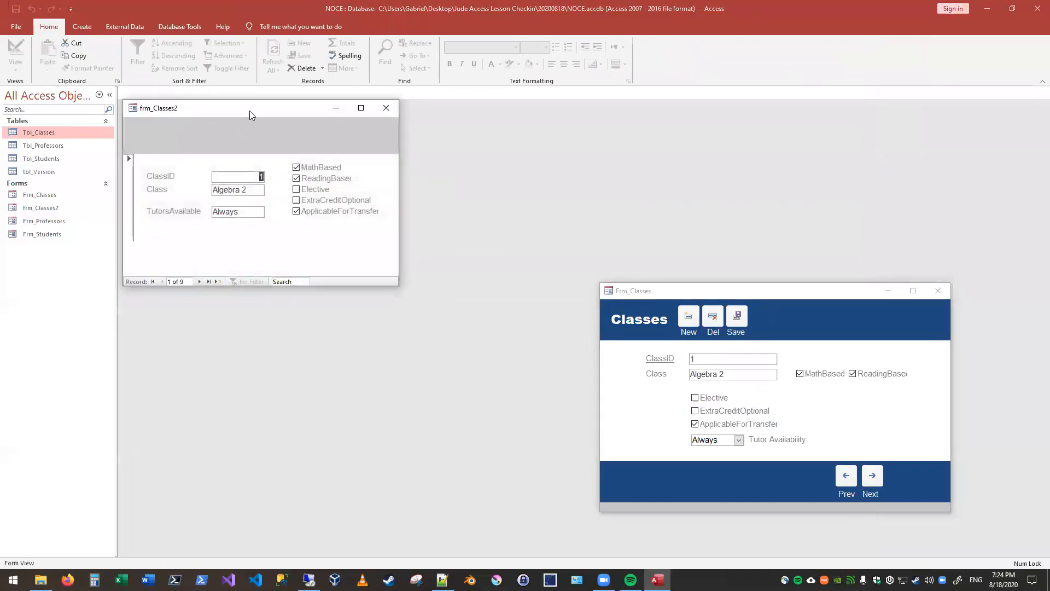
Step: Reposition the frm_Classes2 pop-up window and enlarge it slightly to compare it with Frm_Classes
left_click_drag(250, 110, 293, 159)
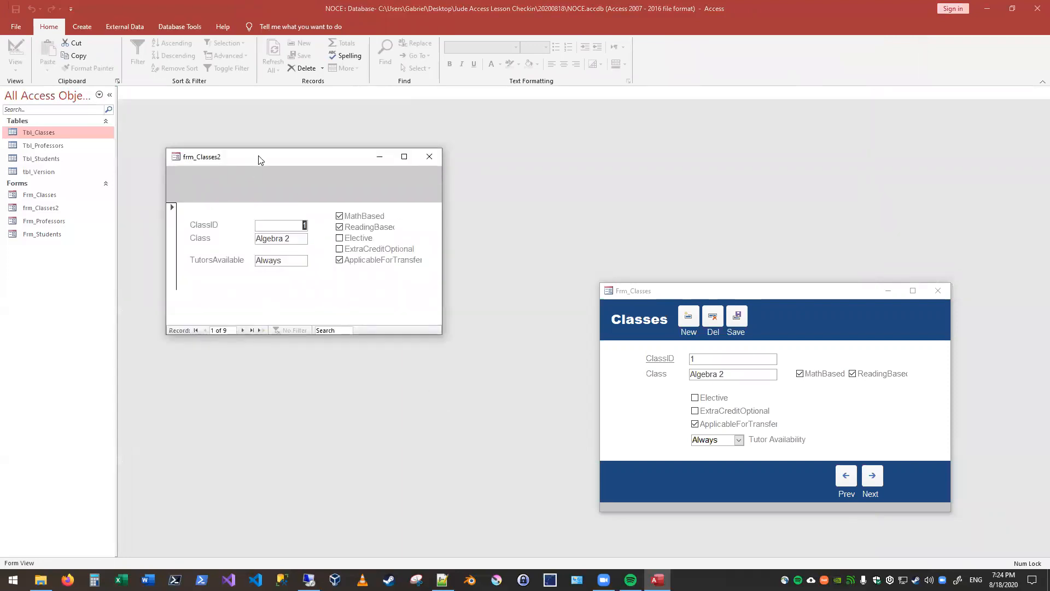
left_click_drag(259, 159, 249, 160)
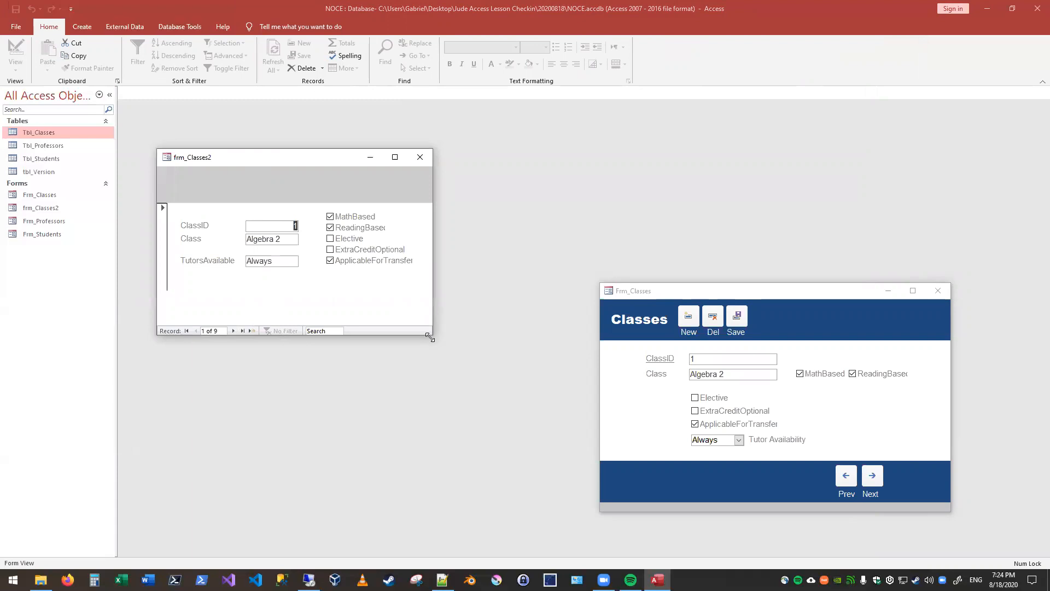
left_click_drag(430, 339, 453, 345)
left_click(944, 508)
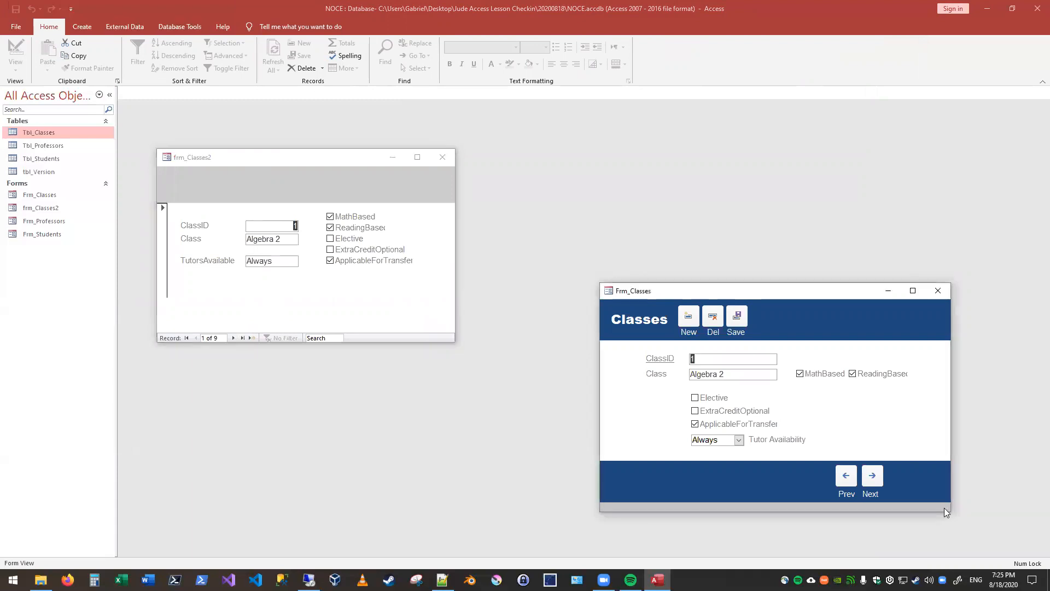
left_click(197, 158)
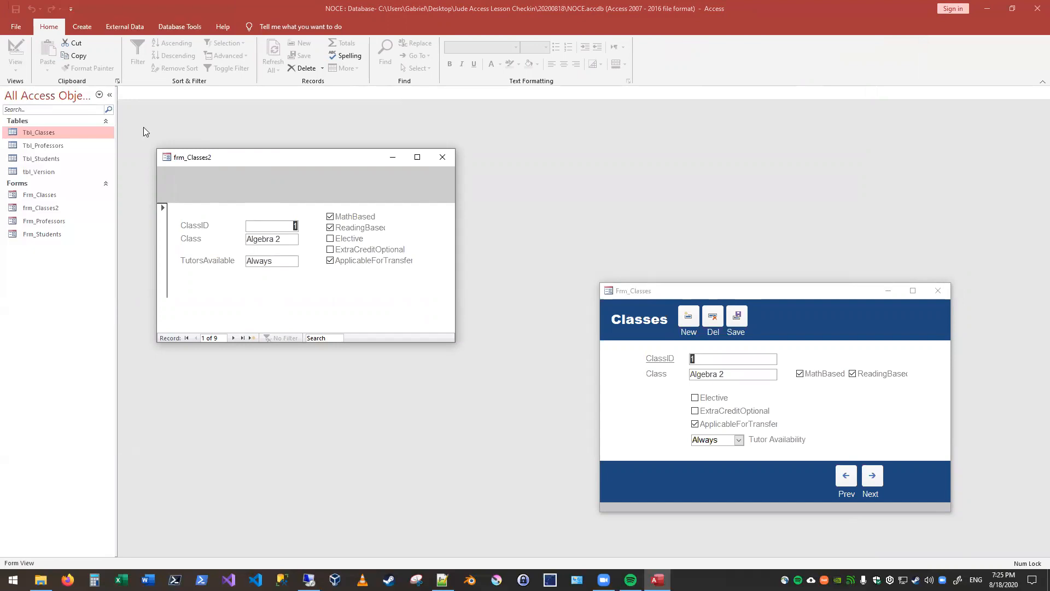
Step: Set the Border Style of frm_Classes2 to Thin in Design View and open the form in Form View
right_click(203, 161)
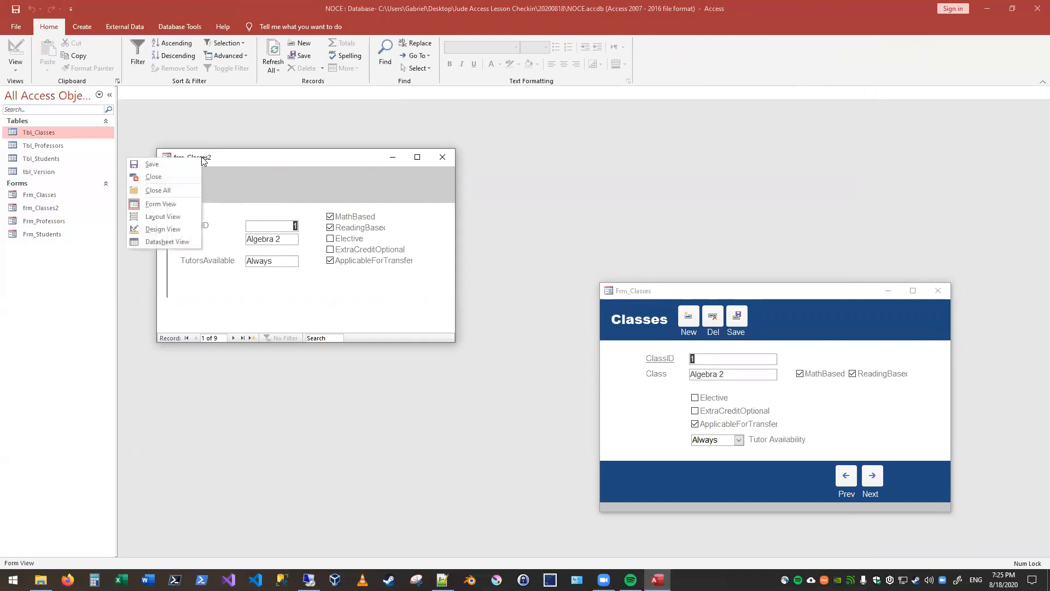
left_click(163, 229)
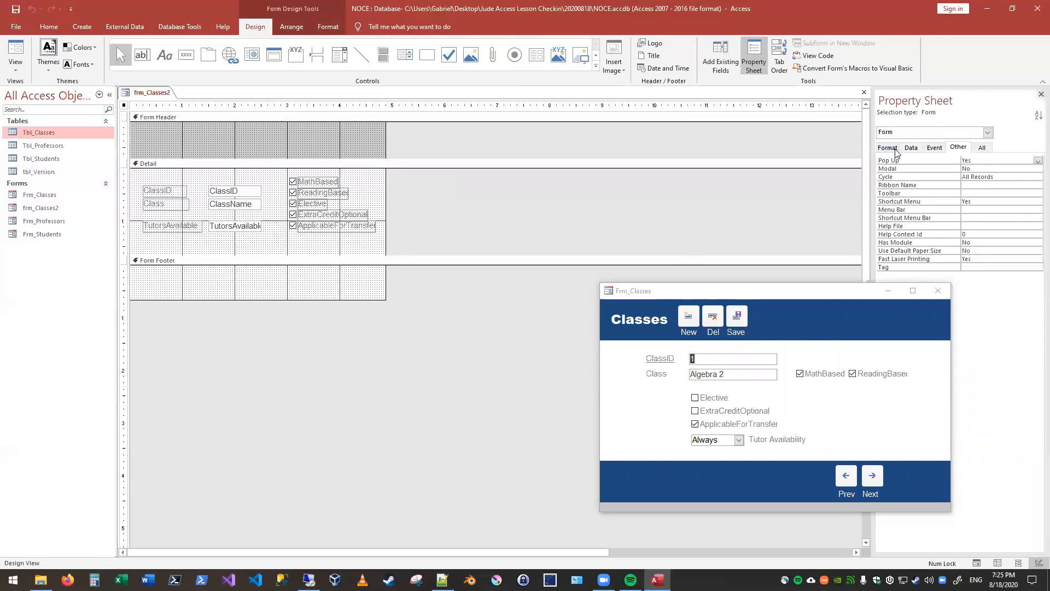
left_click(895, 149)
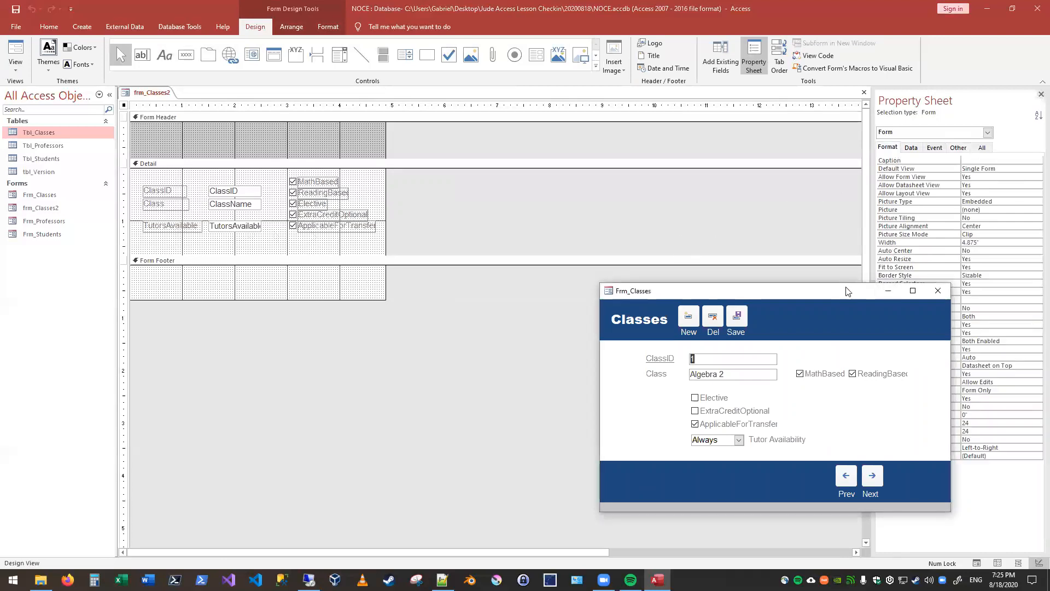
left_click_drag(846, 291, 675, 301)
left_click(913, 148)
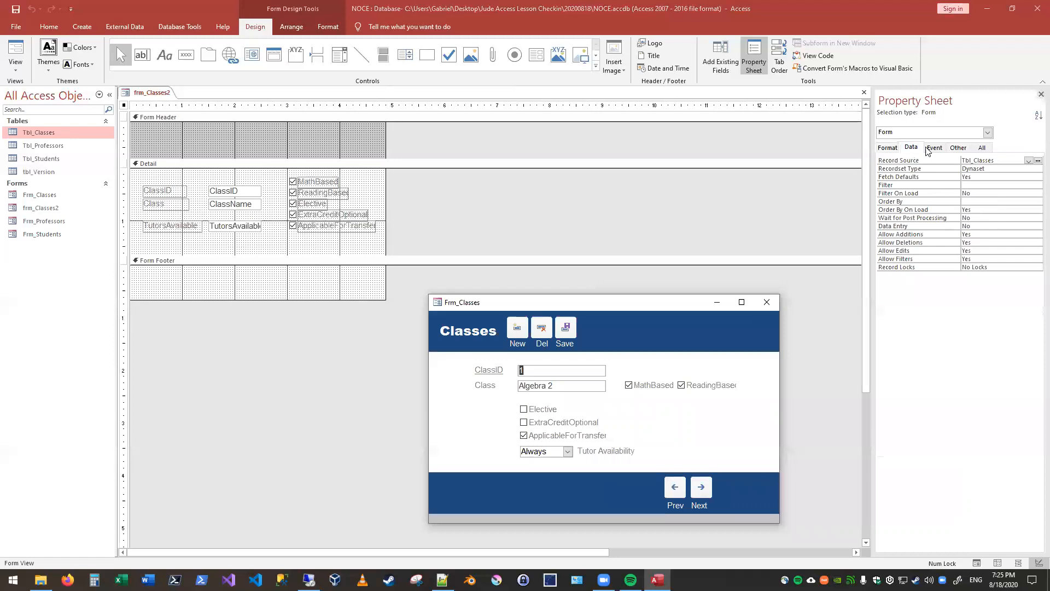
left_click(891, 149)
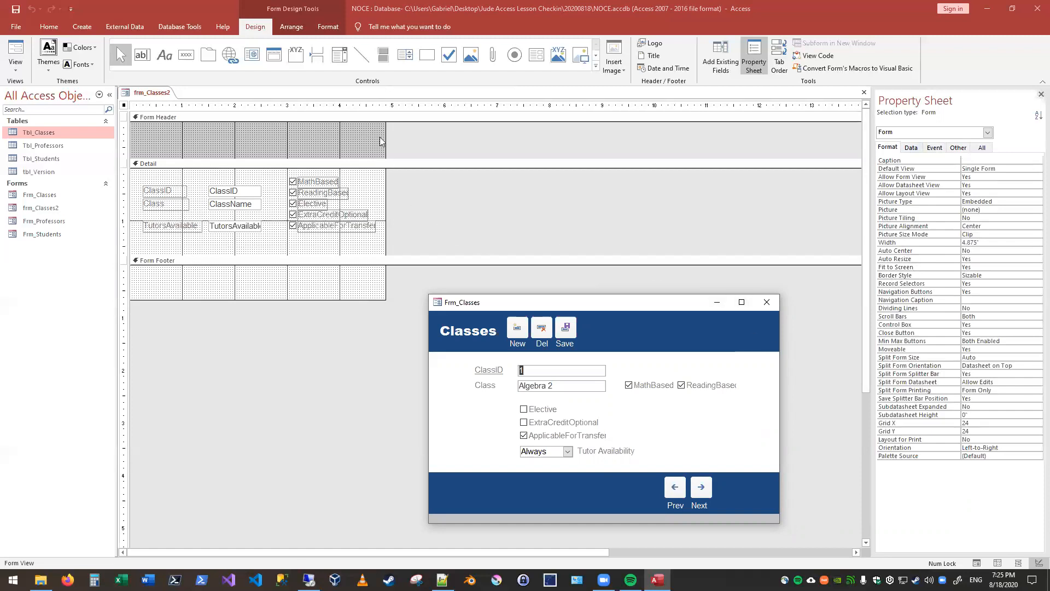
left_click(999, 276)
left_click(1037, 276)
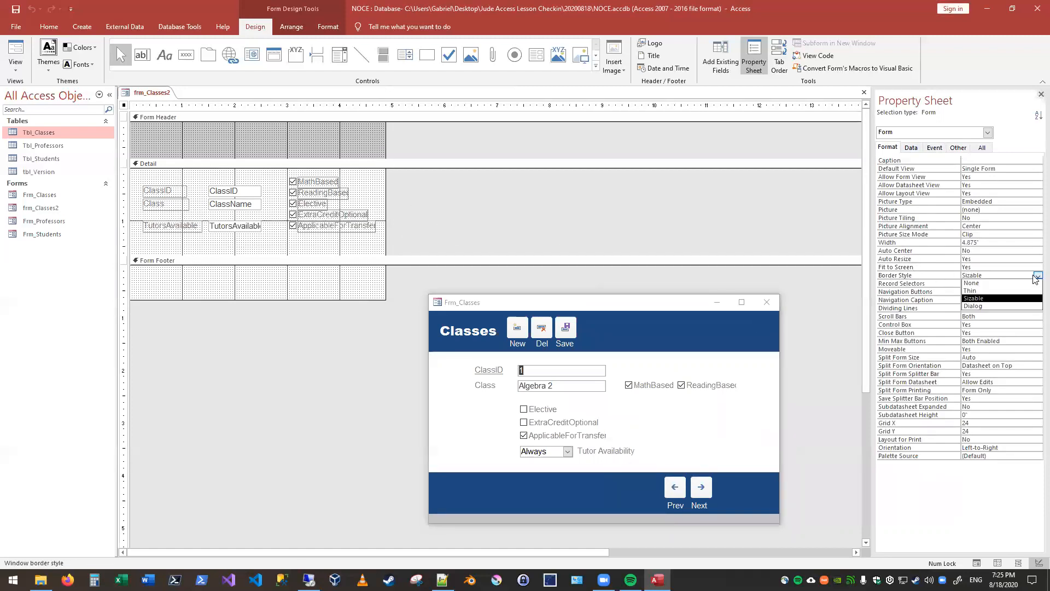
left_click(973, 290)
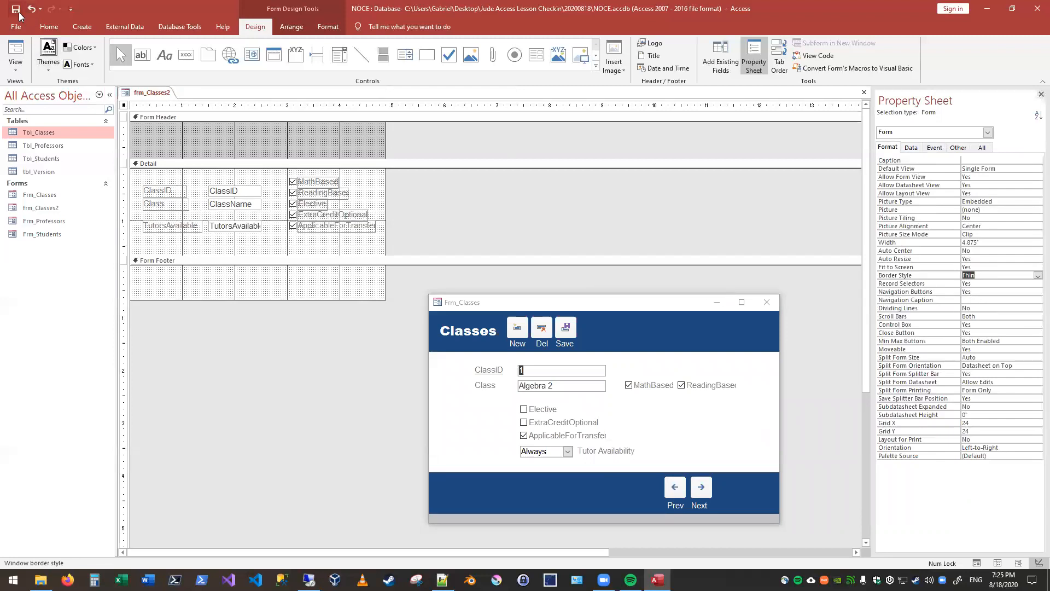
left_click(16, 58)
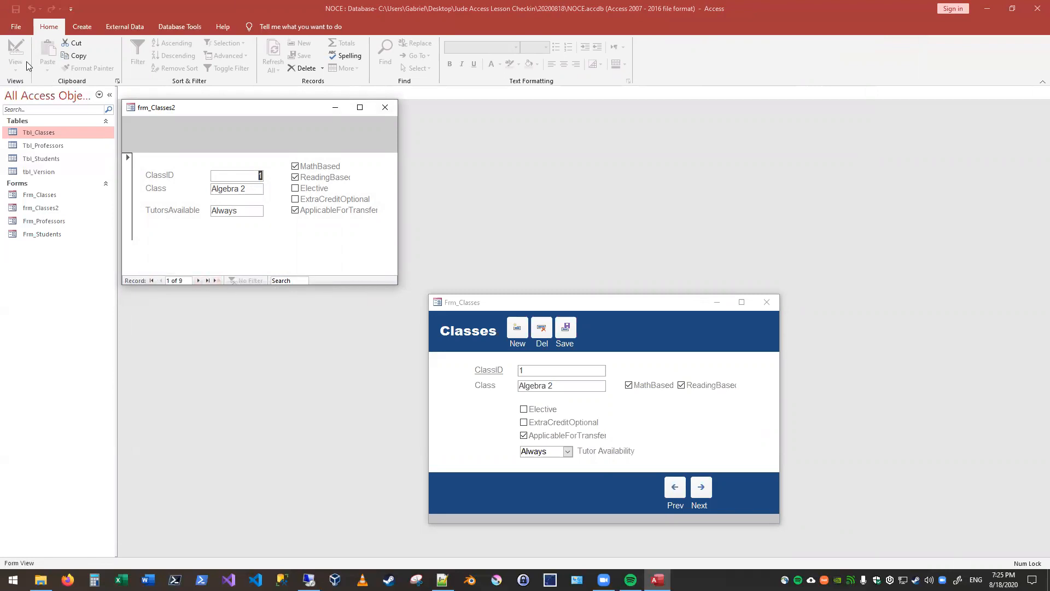
Step: Set the Navigation Buttons property of frm_Classes2 to No in Design View and check the form in Form View
right_click(183, 106)
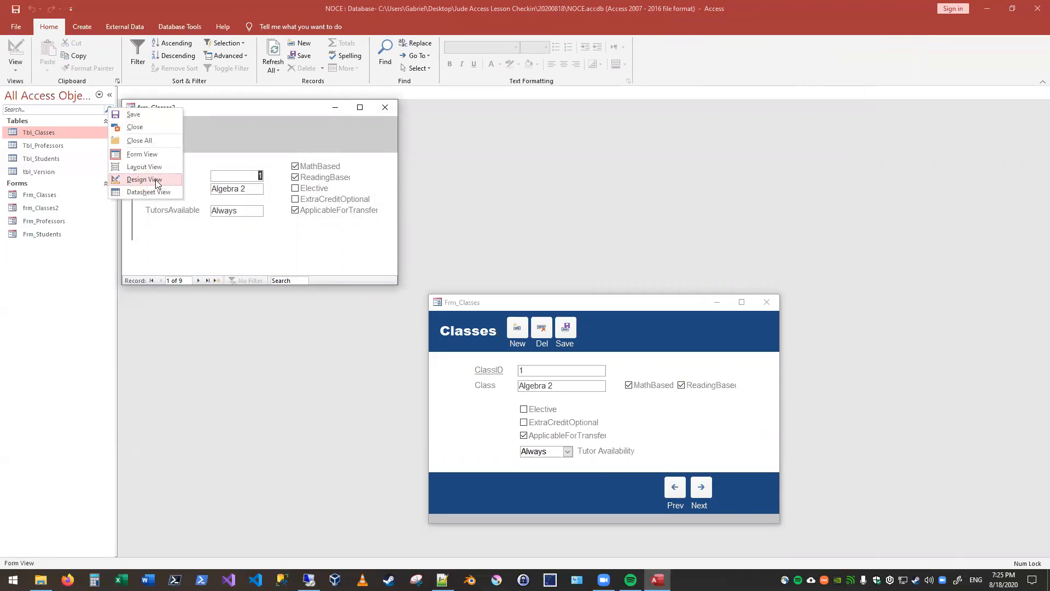
left_click(158, 183)
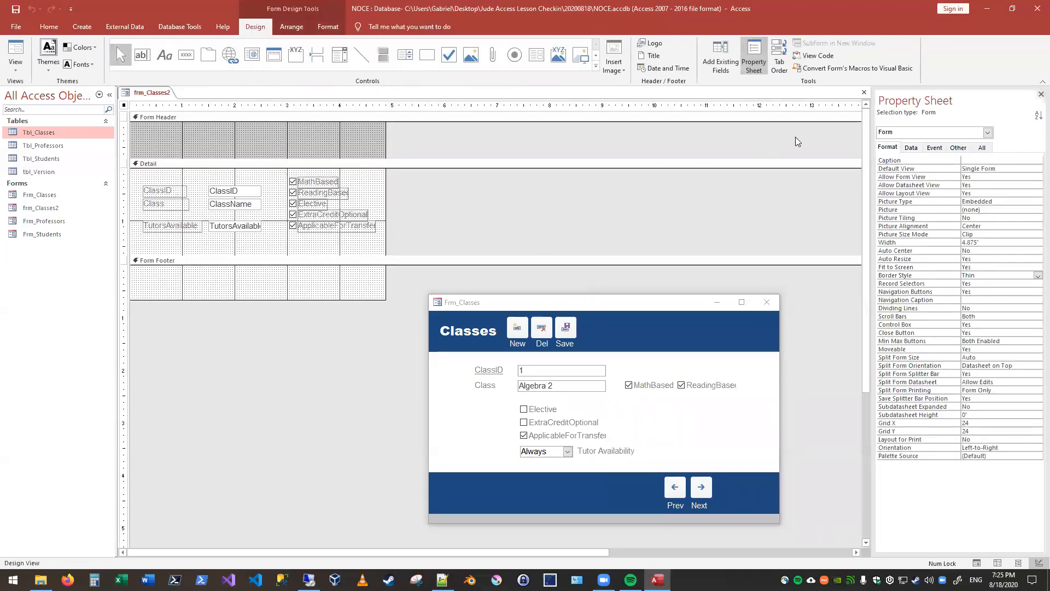
double_click(980, 291)
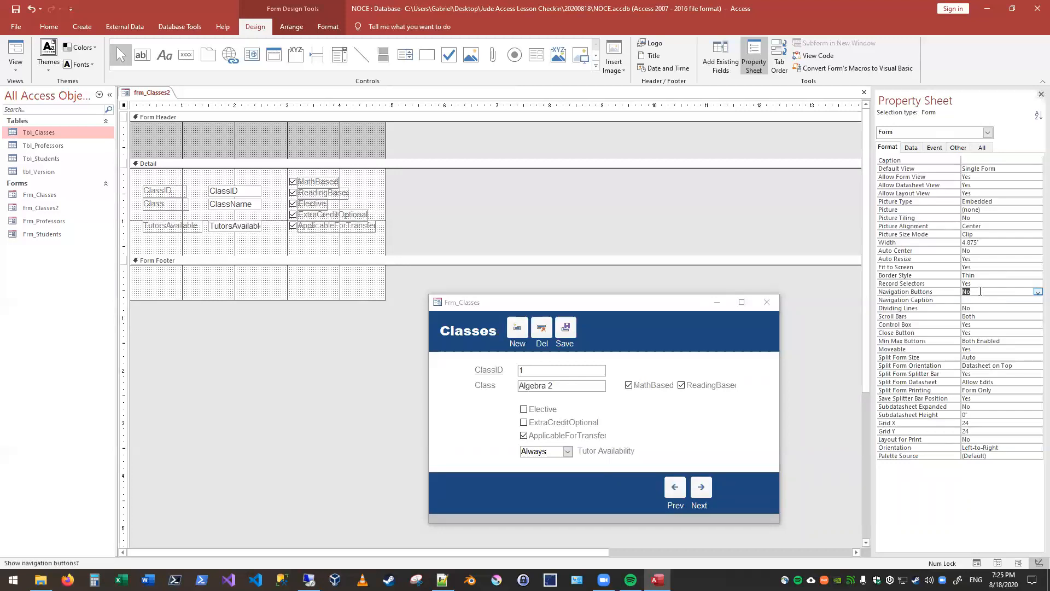
left_click(627, 188)
left_click(15, 48)
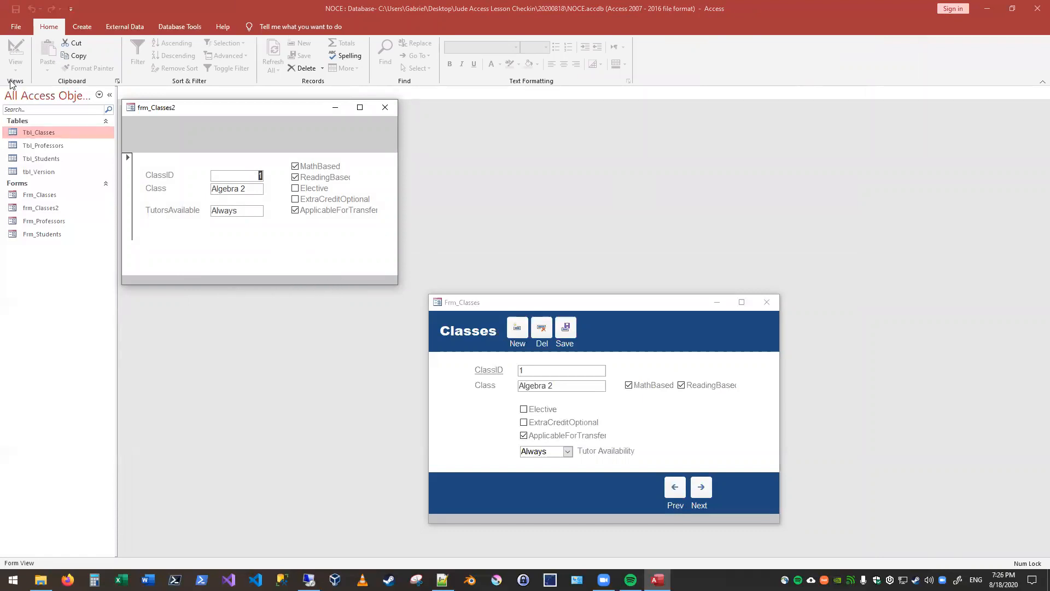
Step: Return frm_Classes2 to Design View and review the Detail section's property categories and the whole form's Format properties
right_click(140, 110)
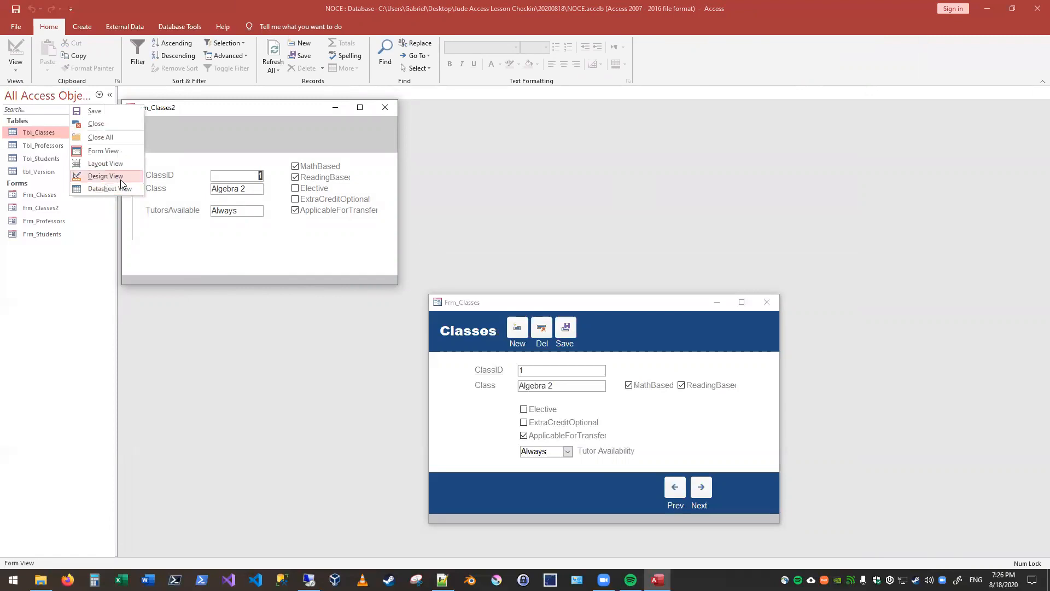
left_click(121, 180)
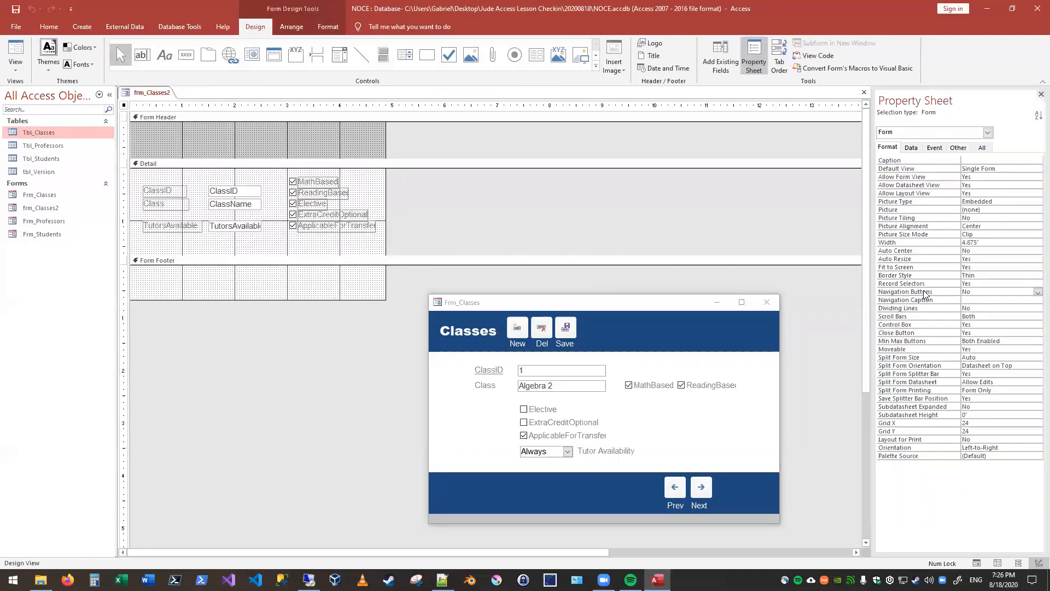
double_click(978, 292)
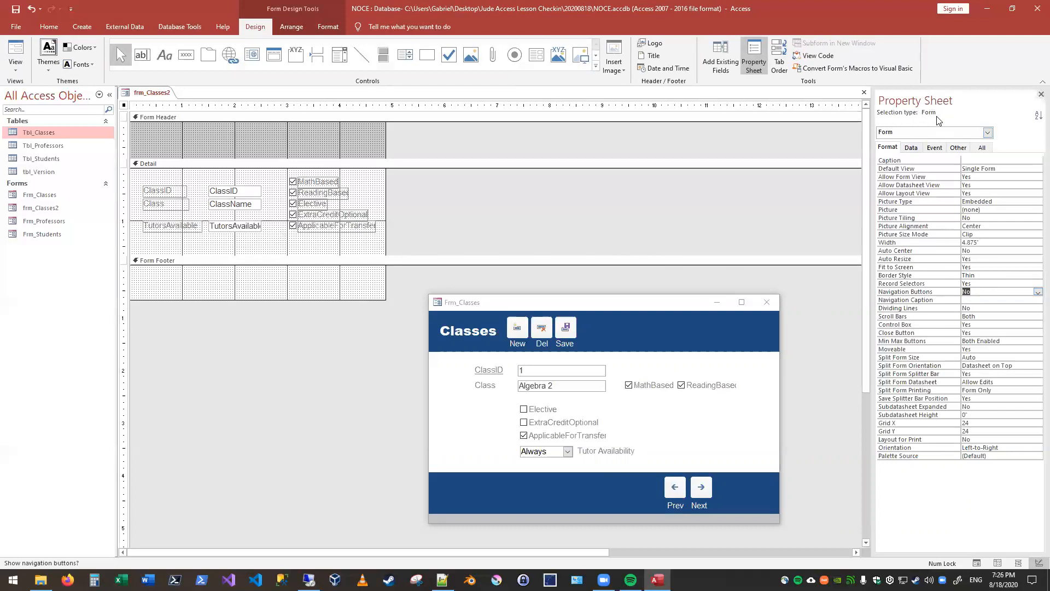
left_click(367, 184)
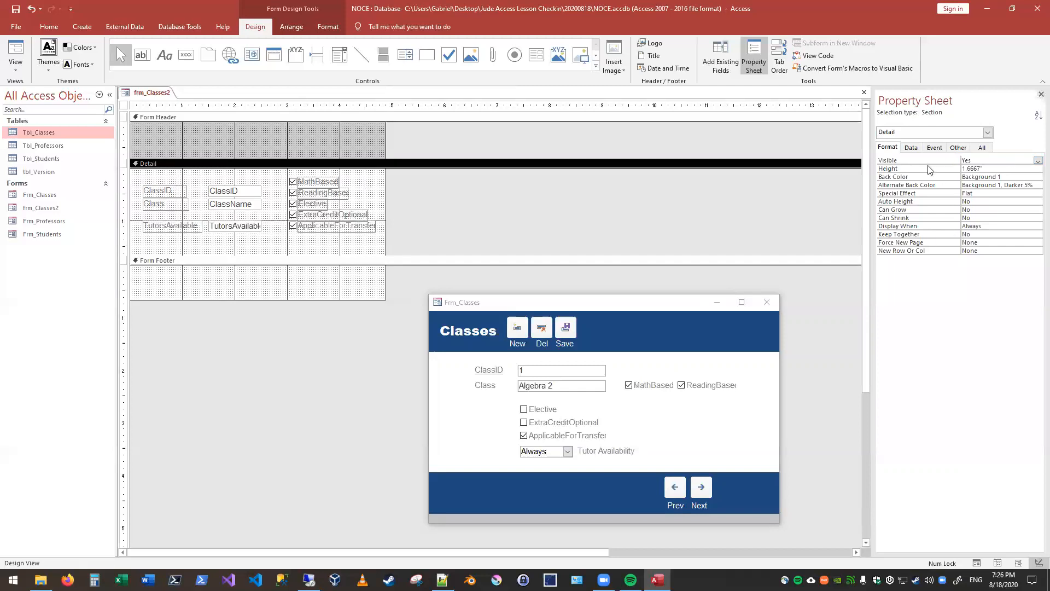
left_click(954, 147)
left_click(888, 148)
left_click(911, 148)
left_click(935, 147)
left_click(958, 148)
left_click(888, 147)
left_click(987, 133)
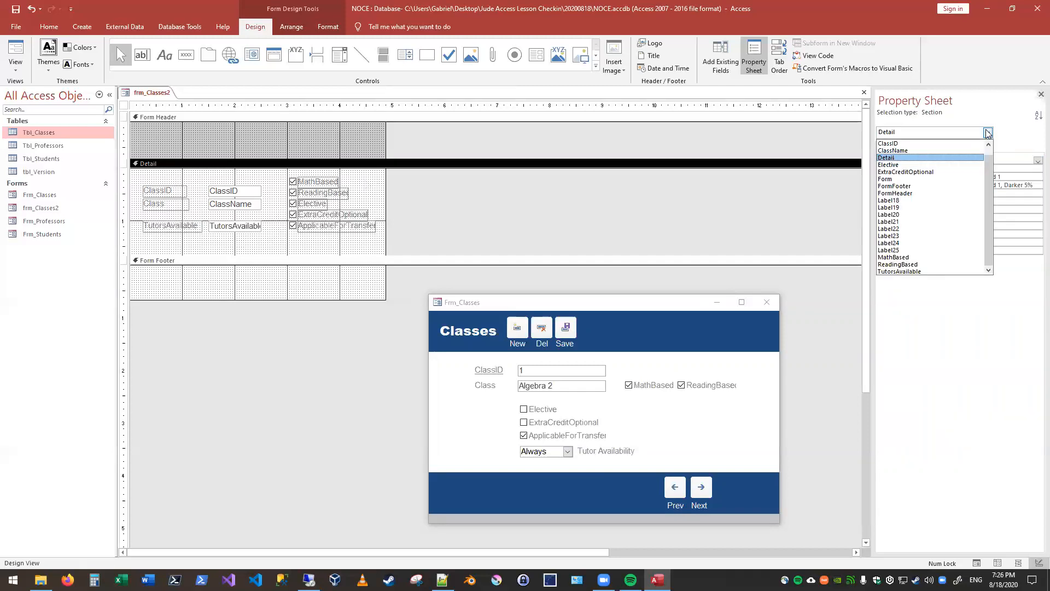
left_click(888, 179)
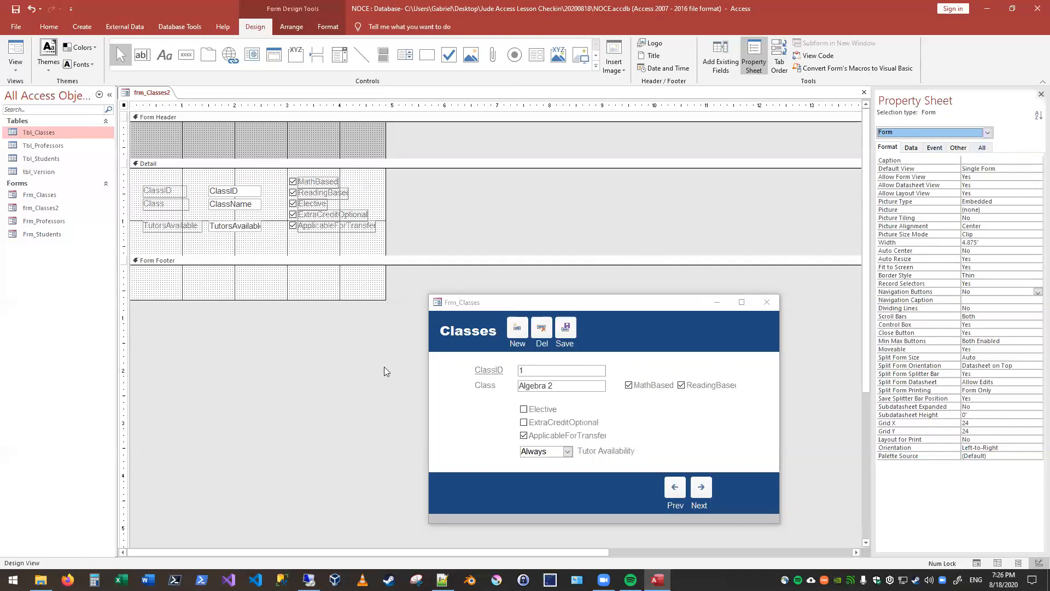
Step: Compare the properties of the Detail, Form Header and Form Footer sections, and reselect the whole form
left_click(313, 370)
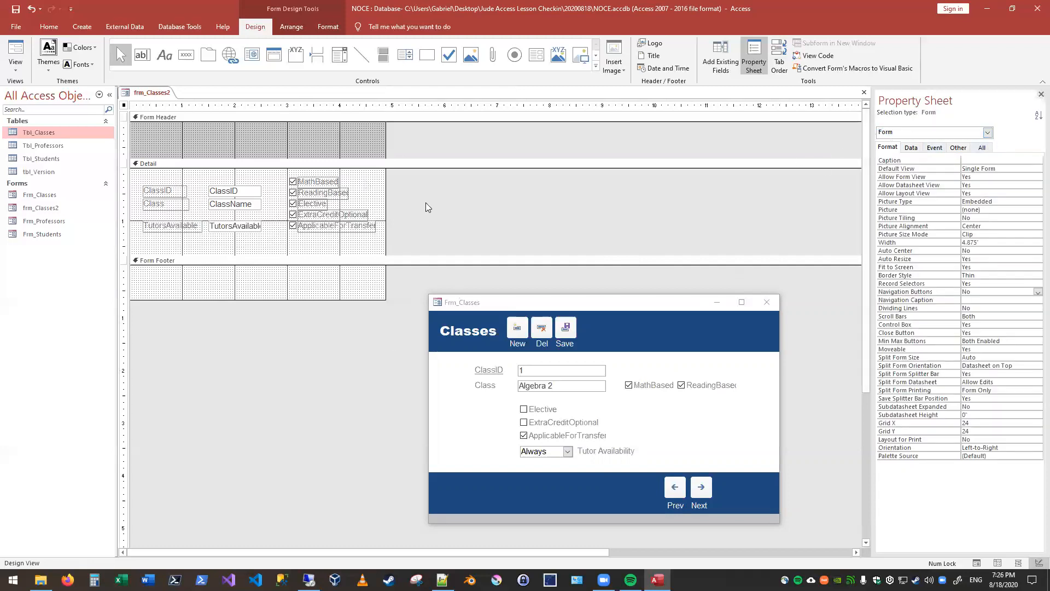
left_click(370, 181)
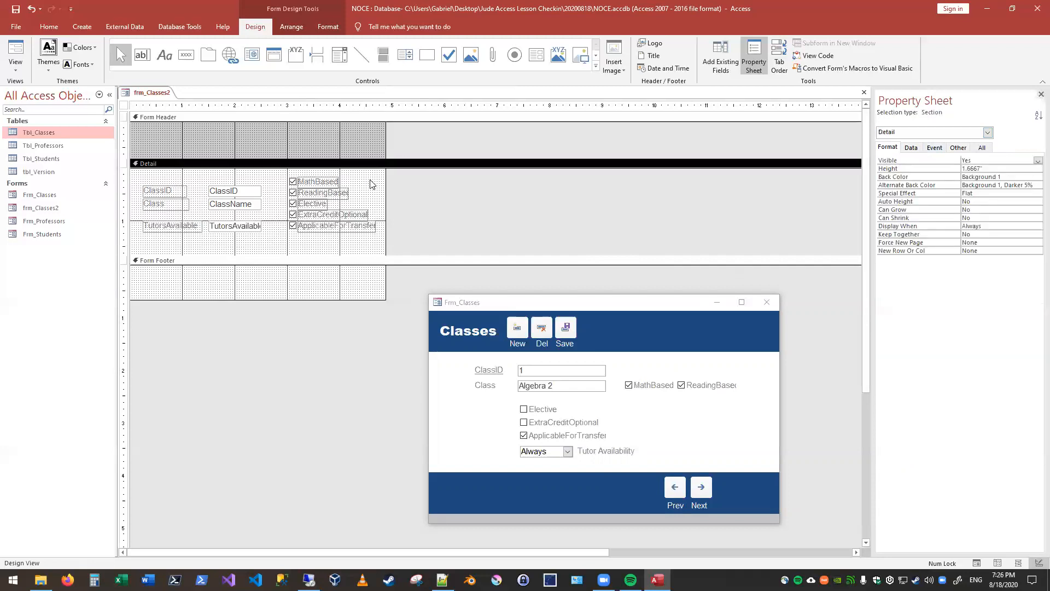
left_click(362, 144)
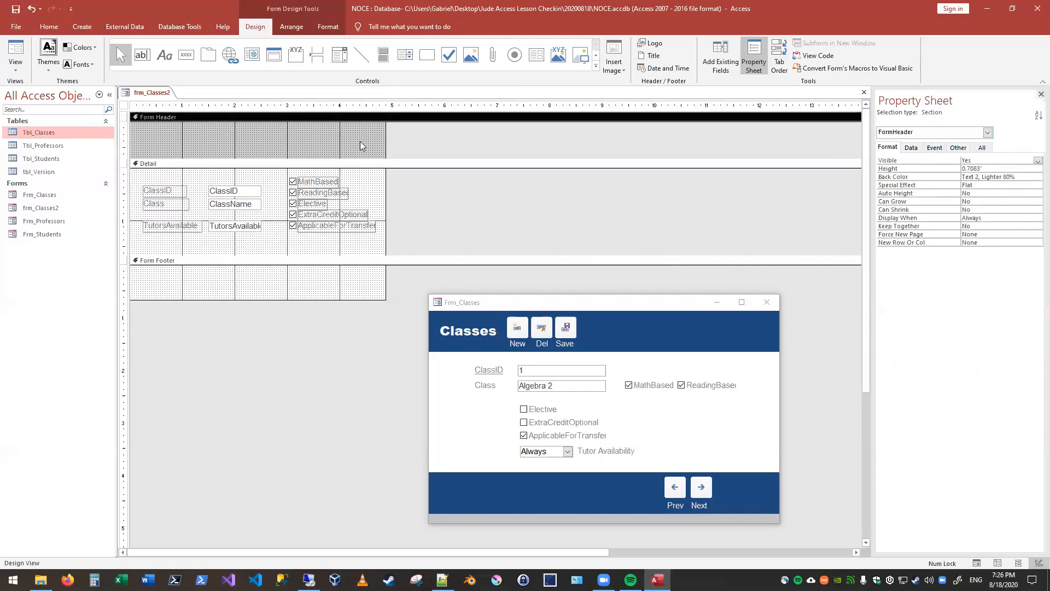
left_click(315, 286)
left_click(328, 338)
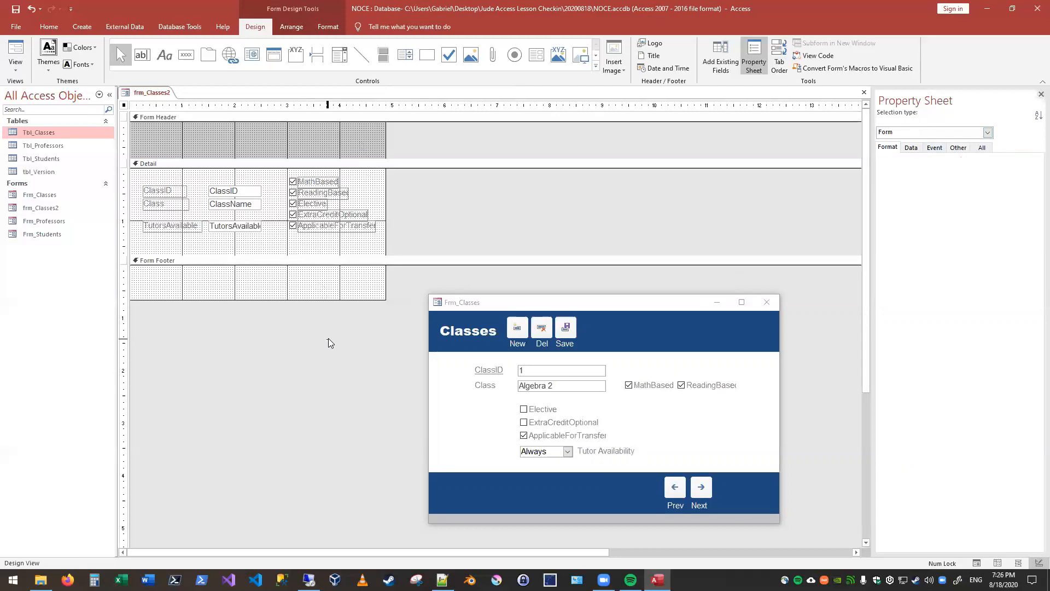
left_click(988, 132)
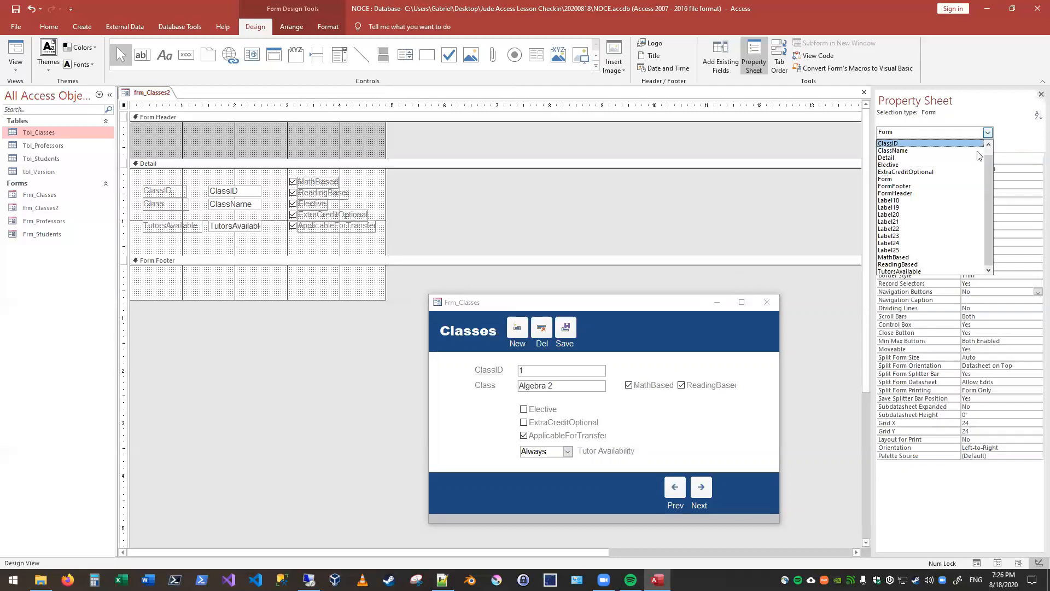
left_click(902, 179)
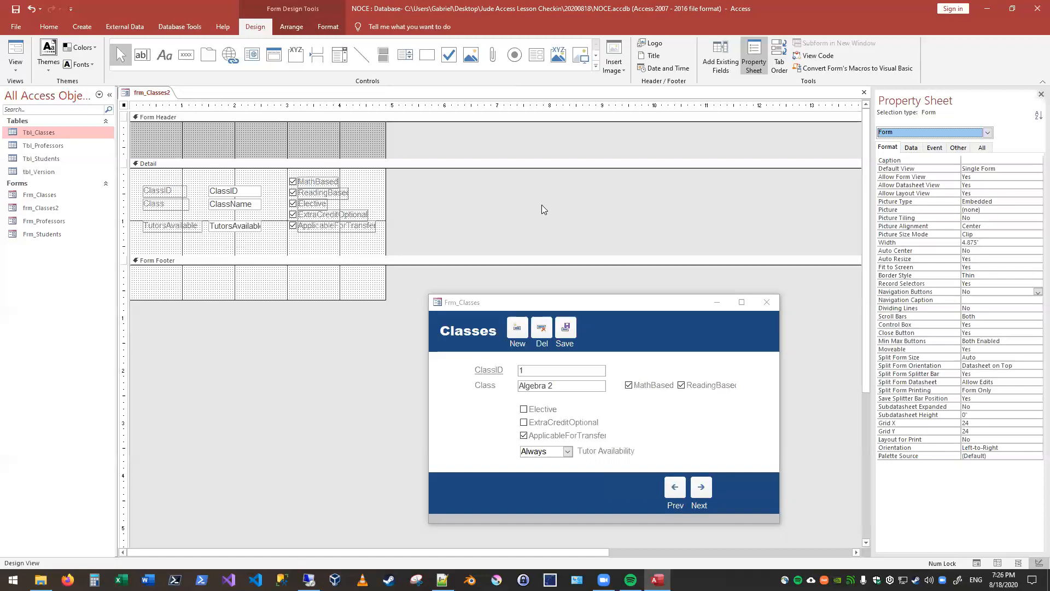
Step: Open frm_Classes2 in Form View, move the two pop-ups apart and try out the record selector bar
left_click(13, 48)
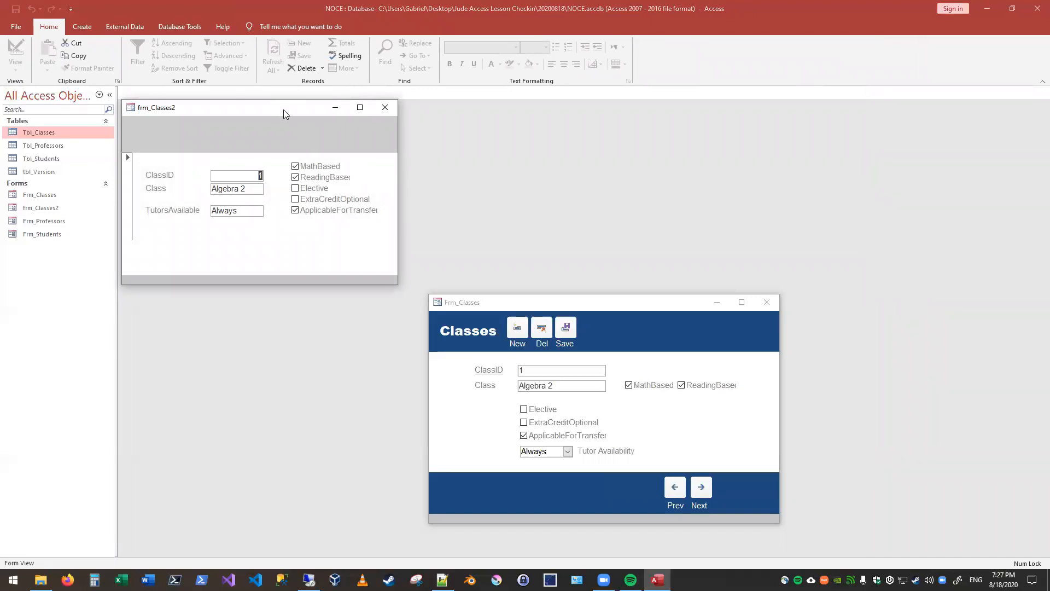
left_click_drag(284, 109, 315, 133)
left_click(595, 303)
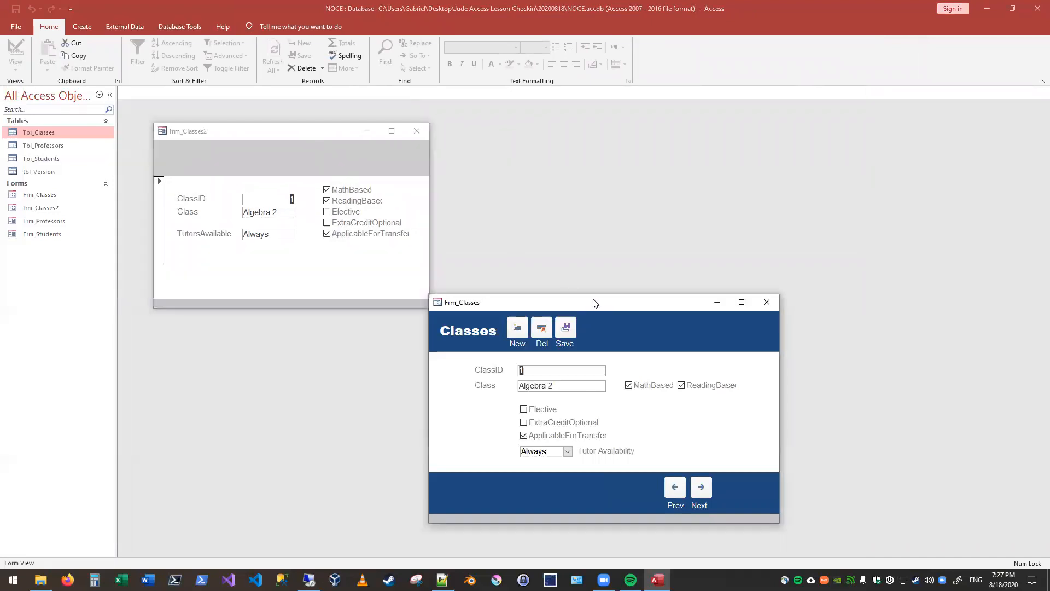
left_click_drag(595, 304, 856, 331)
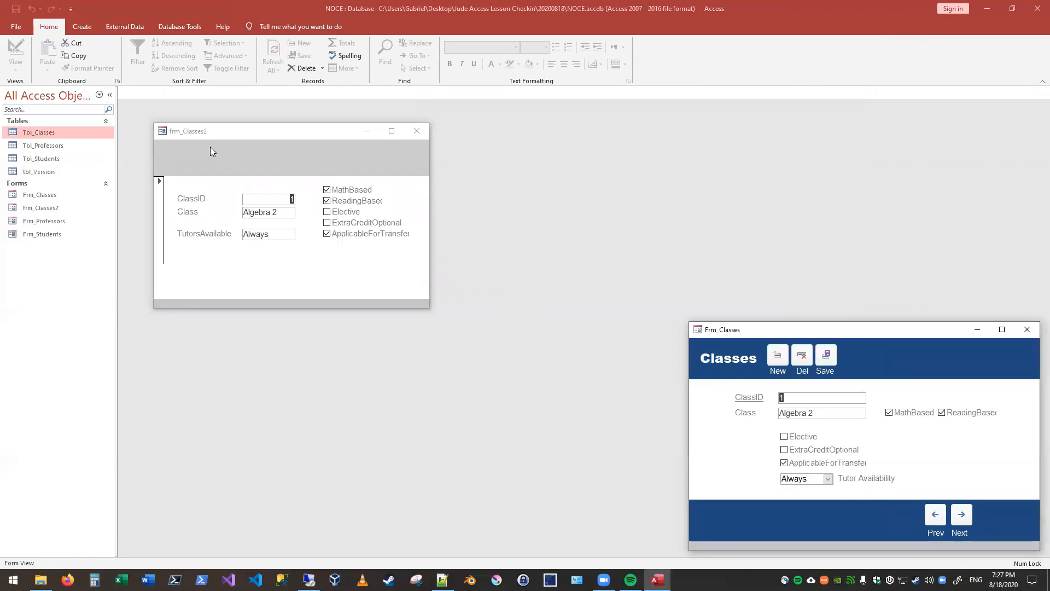
left_click(159, 192)
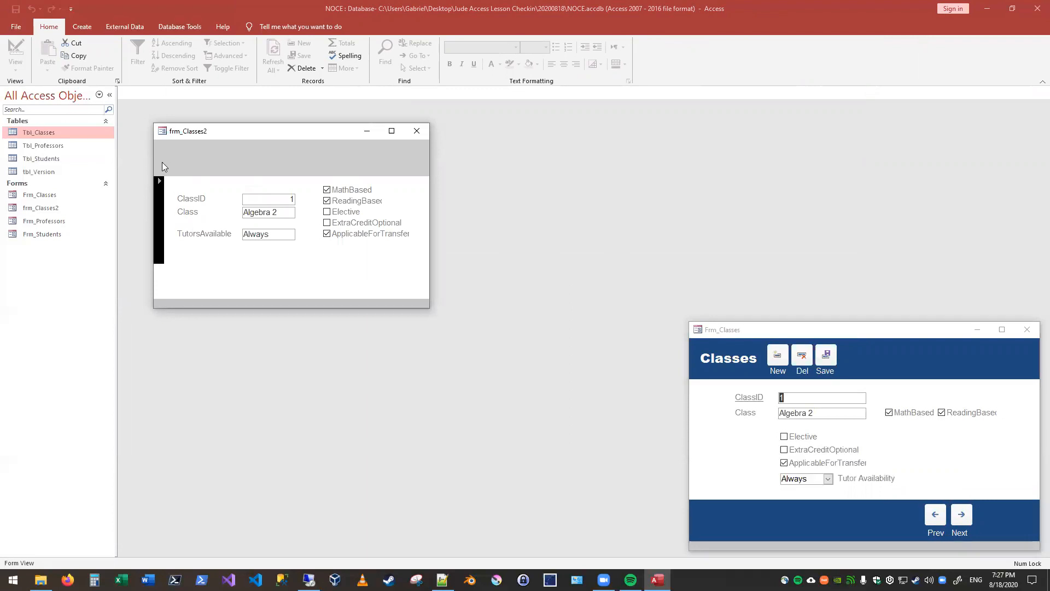
right_click(161, 184)
left_click(164, 172)
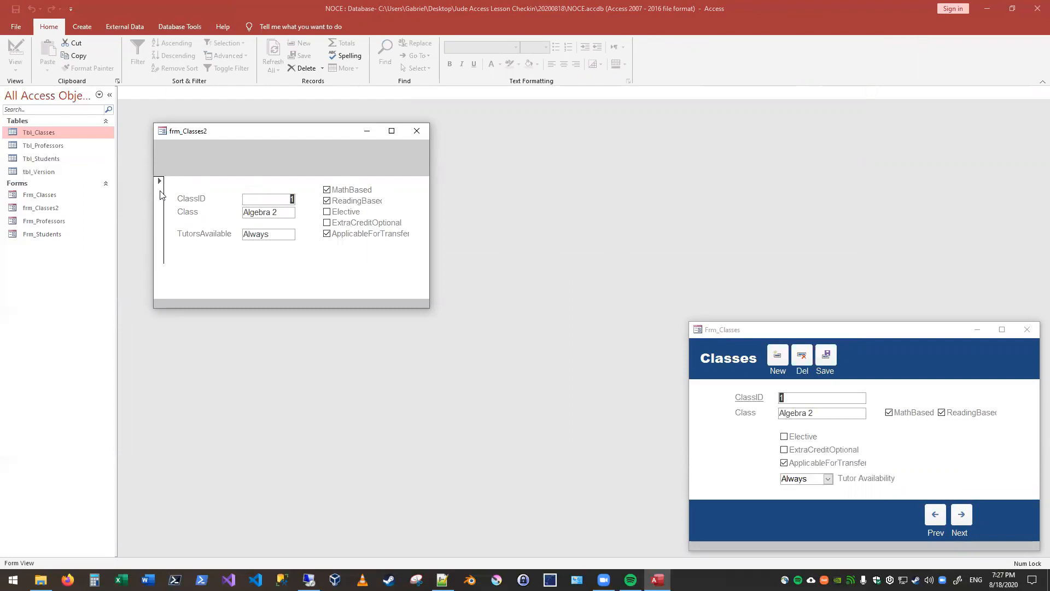
left_click(161, 190)
Step: Set the Record Selectors property of frm_Classes2 to No in Design View
right_click(207, 129)
left_click(164, 198)
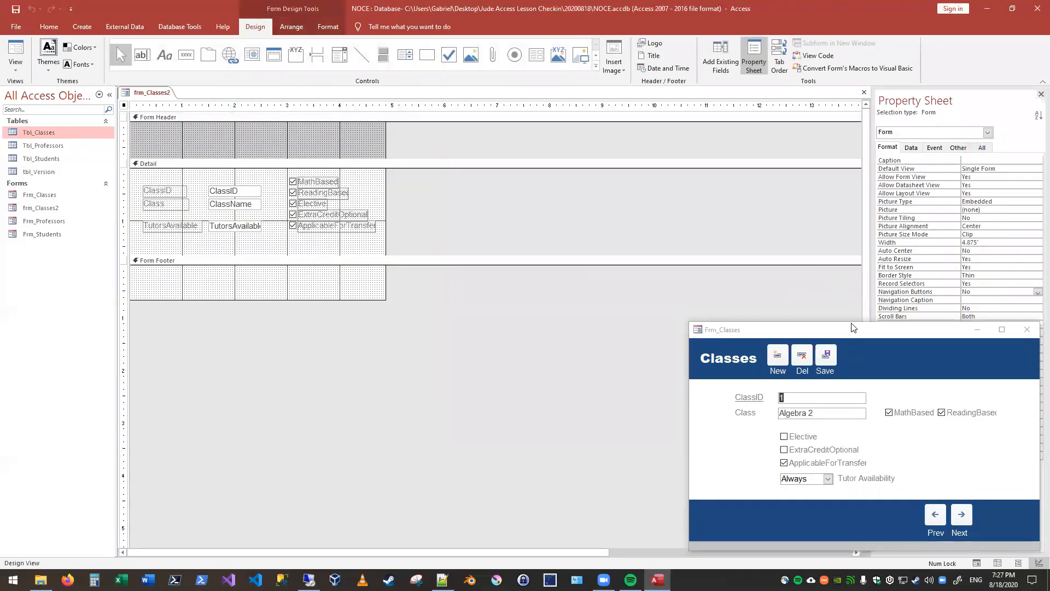
left_click_drag(851, 327, 620, 319)
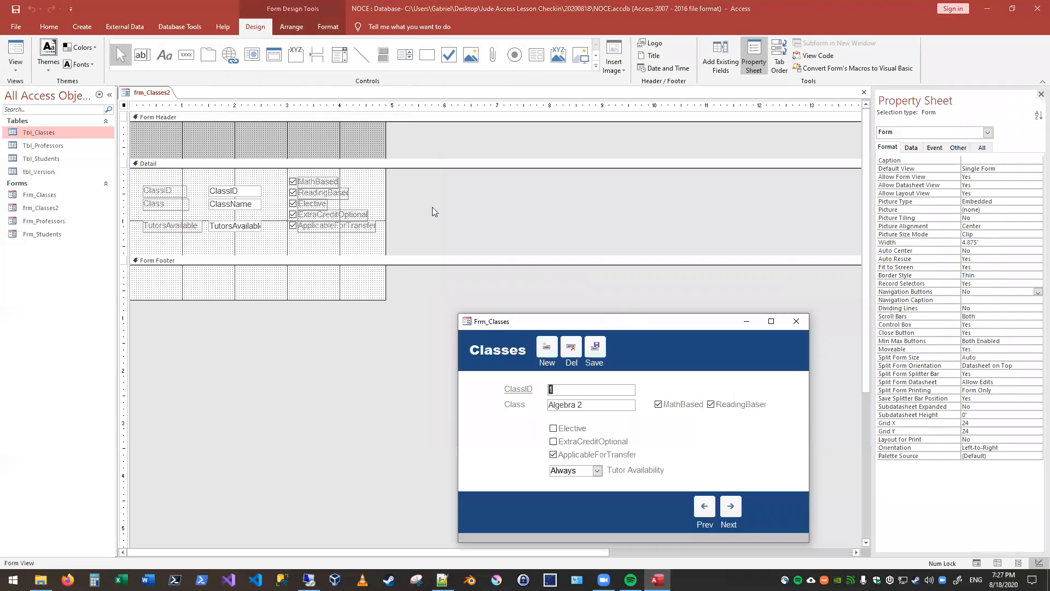
left_click(987, 132)
left_click(907, 192)
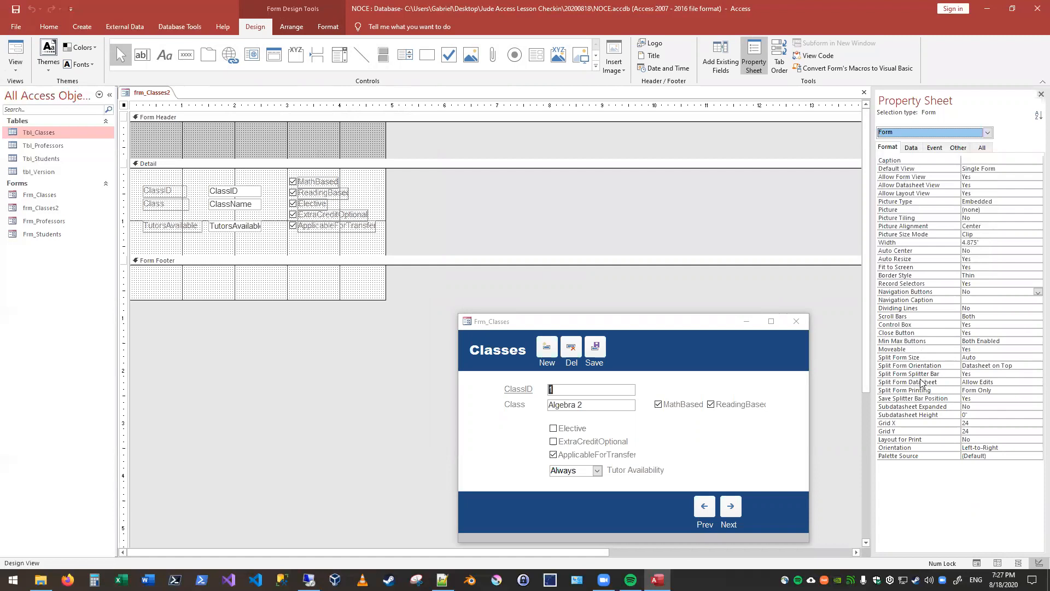
left_click(919, 284)
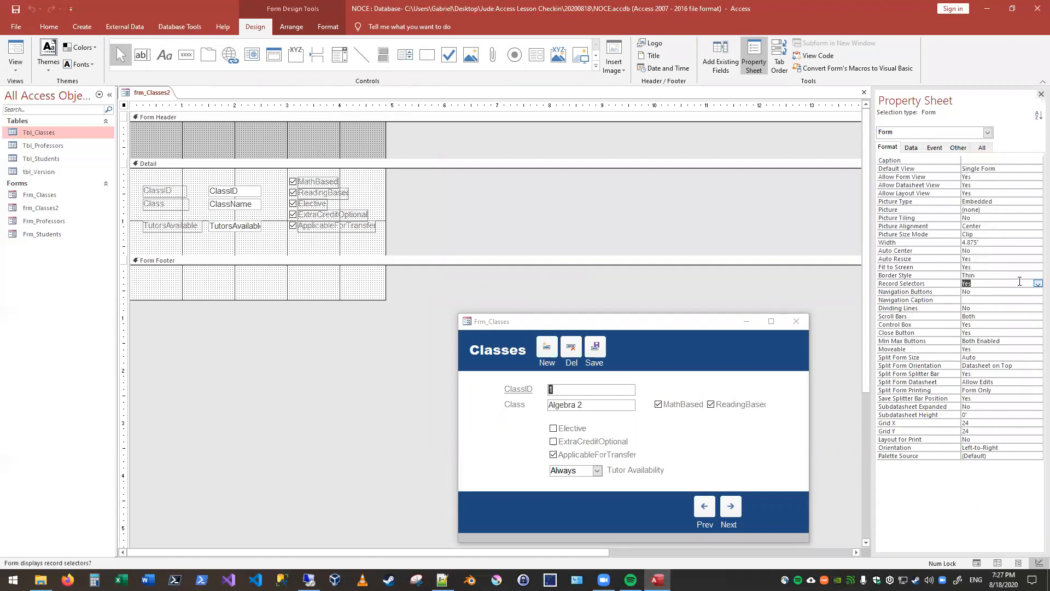
double_click(984, 285)
left_click(1038, 283)
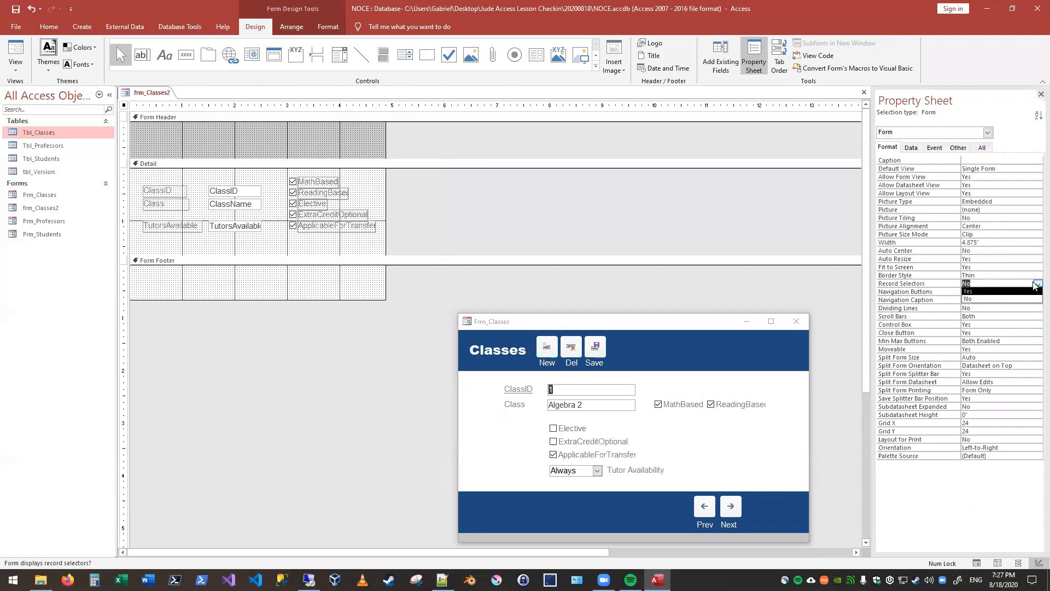
left_click(973, 300)
left_click(773, 292)
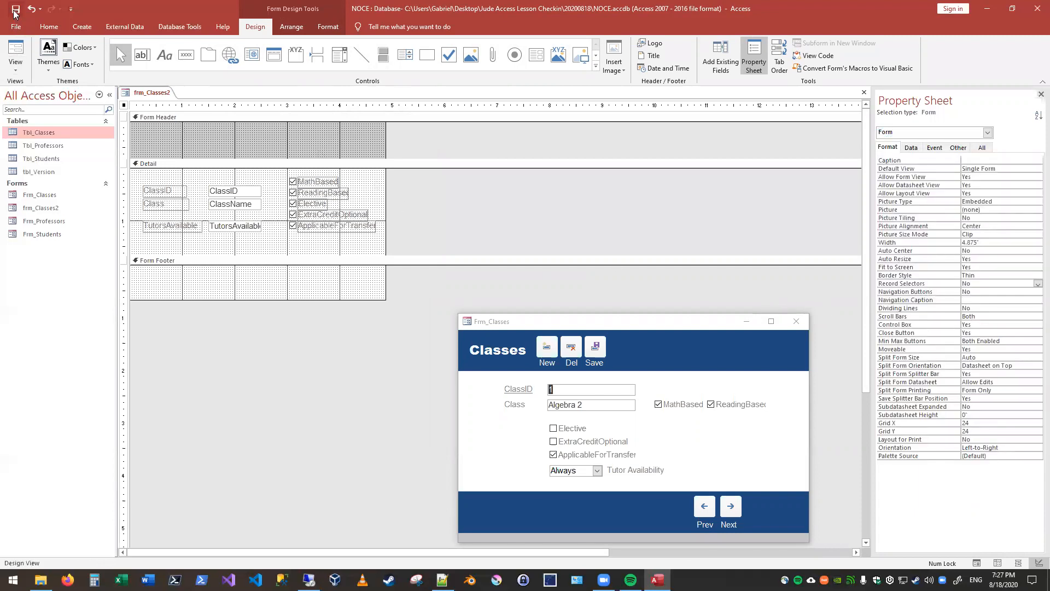
Step: Open frm_Classes2 in Form View and place it side by side with the Frm_Classes pop-up
left_click(13, 49)
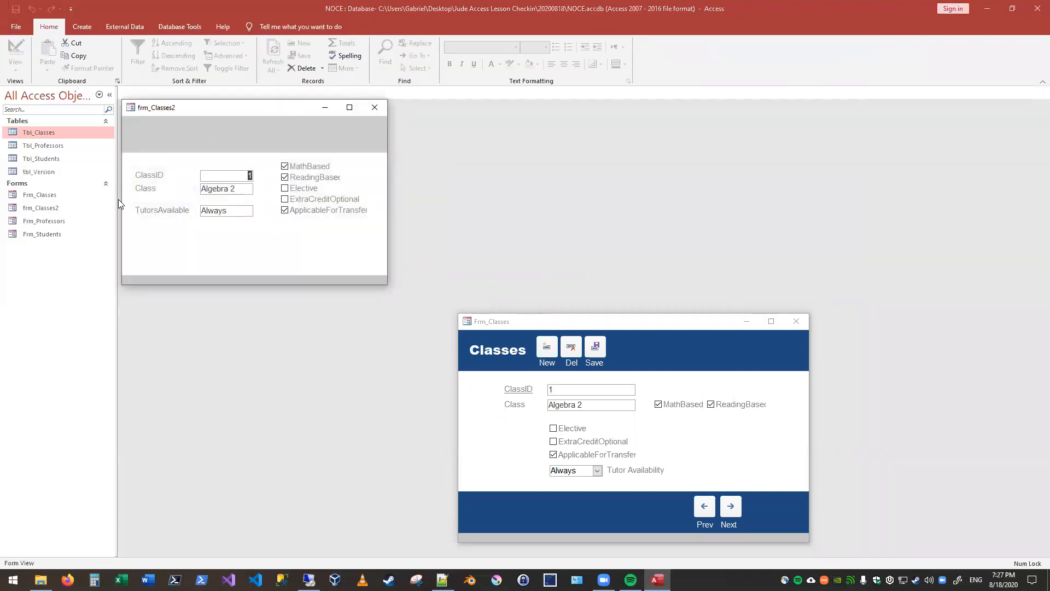
left_click_drag(564, 323, 661, 228)
left_click_drag(277, 113, 352, 215)
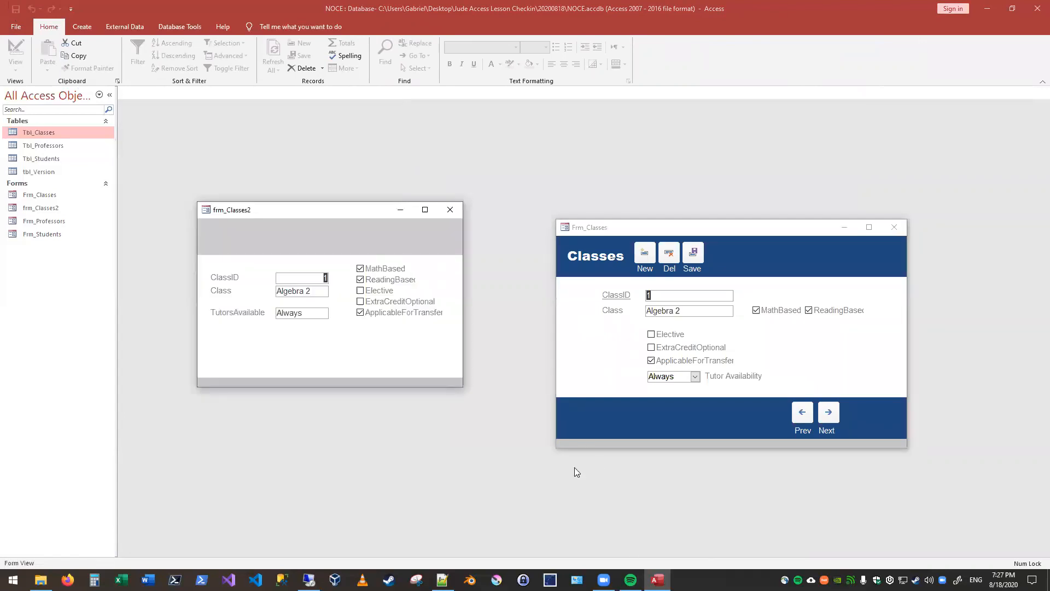
Step: Return frm_Classes2 to Design View and add a label reading CLASSES to the Form Header
right_click(275, 211)
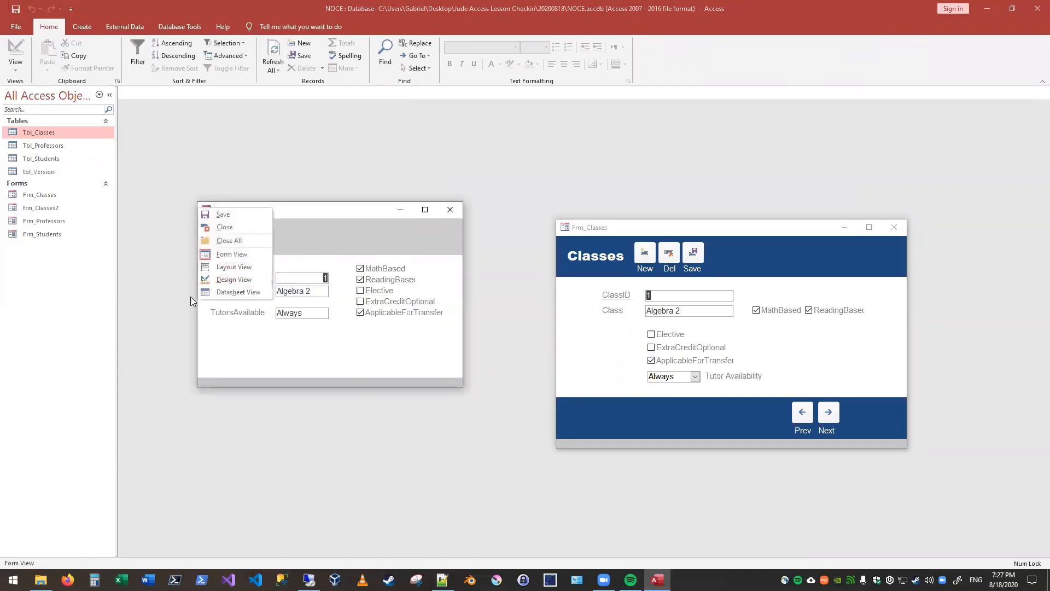
left_click(235, 281)
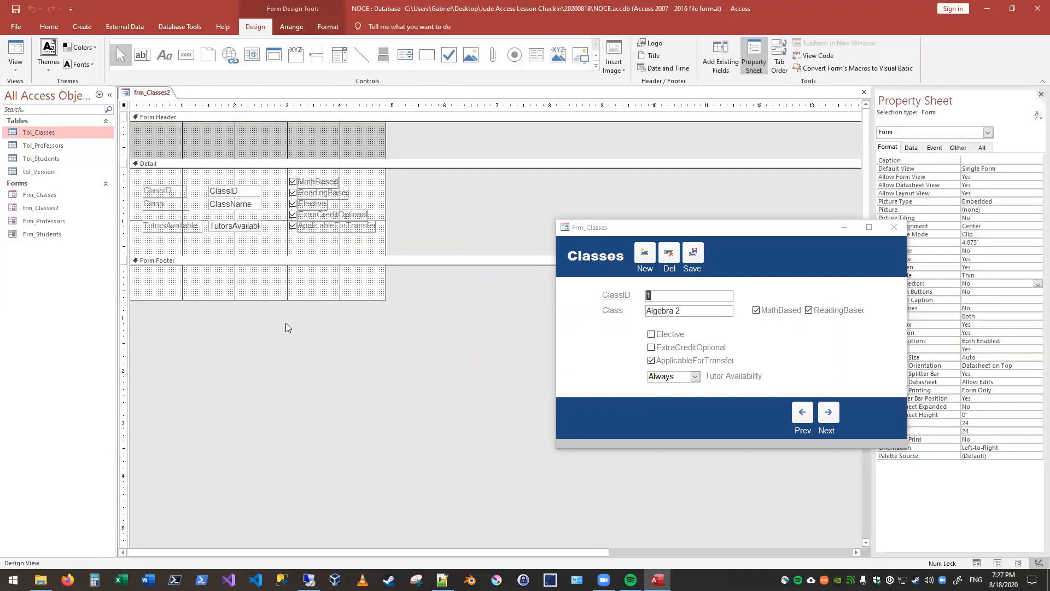
left_click(165, 54)
left_click(148, 143)
type("CLASSES")
left_click(191, 147)
left_click(175, 150)
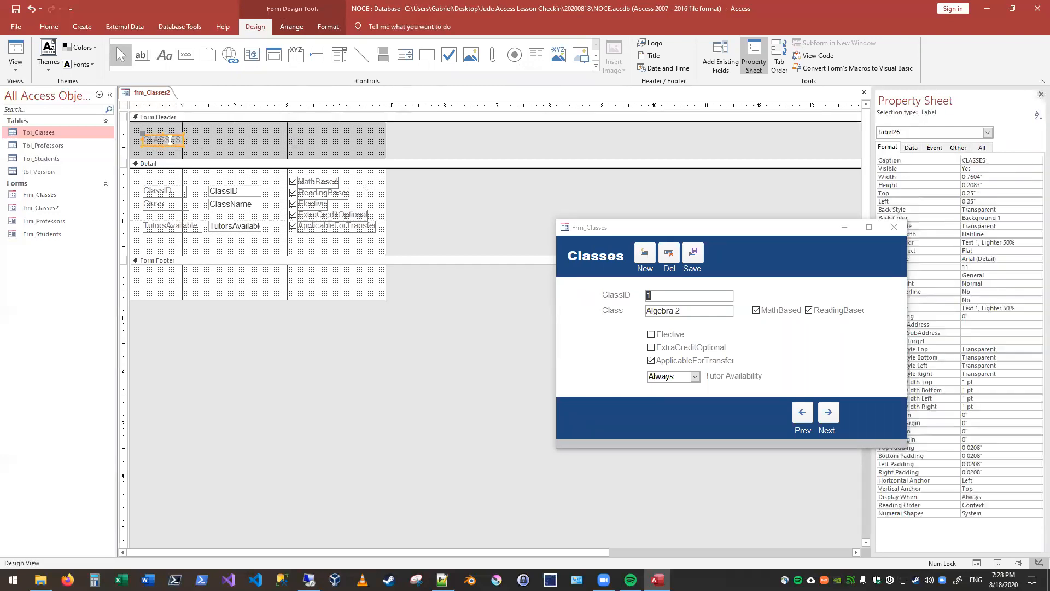
Step: Format the CLASSES label as 20-point white text and enlarge it to about 1.58 by 0.375 inches
left_click(49, 28)
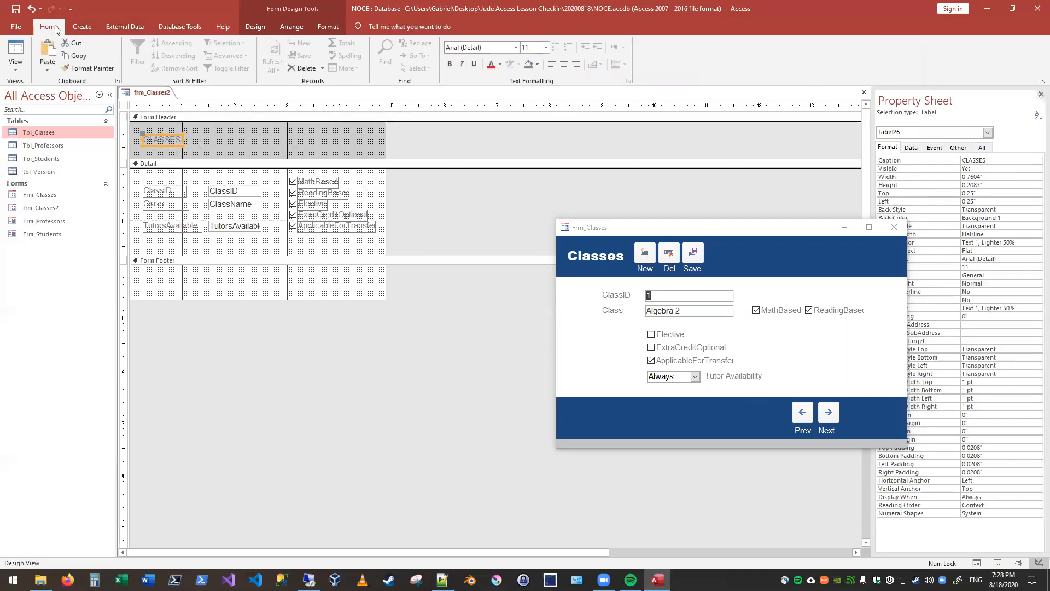
left_click(546, 47)
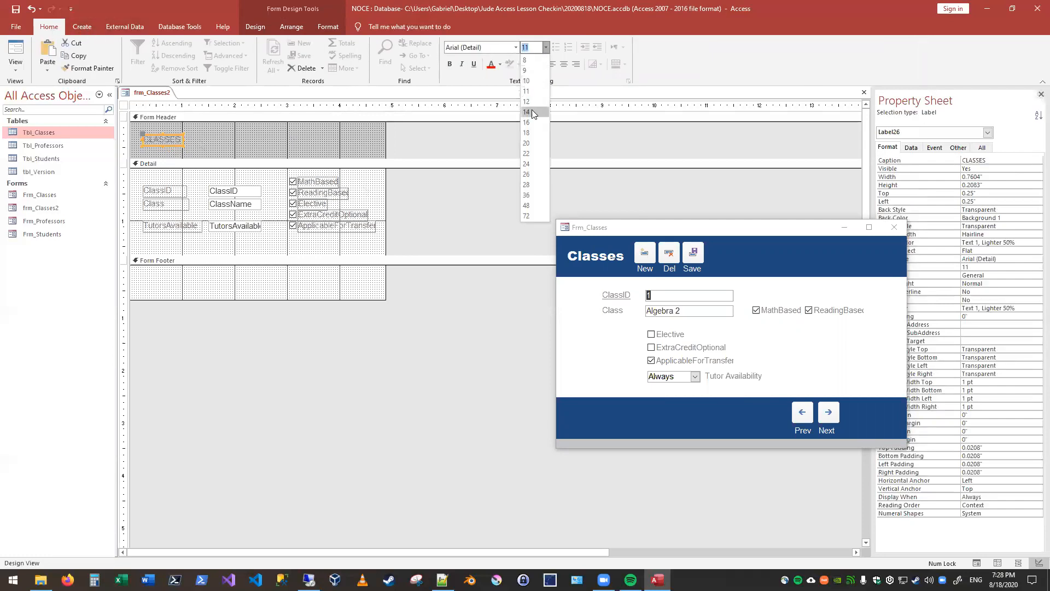
left_click(532, 139)
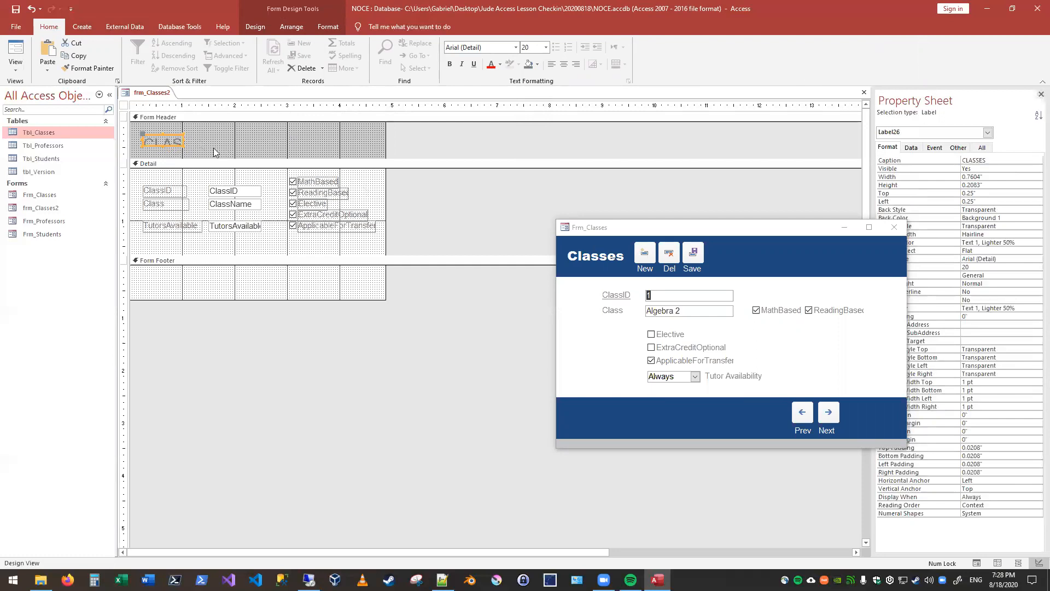
mouse_move(181, 143)
left_mouse_down()
mouse_move(227, 156)
mouse_move(183, 142)
left_mouse_up()
left_click(246, 147)
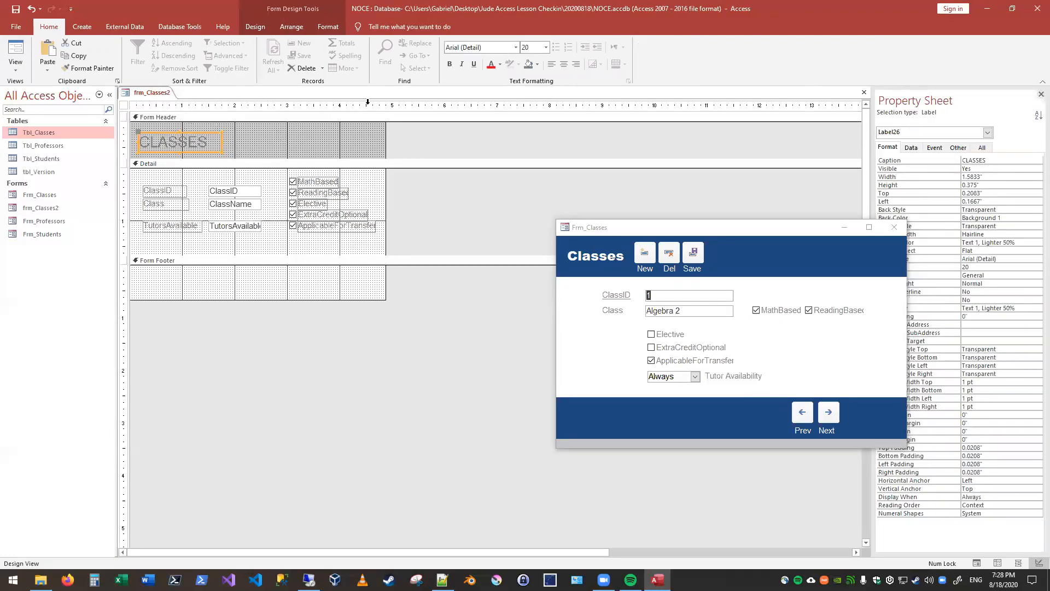
left_click(500, 64)
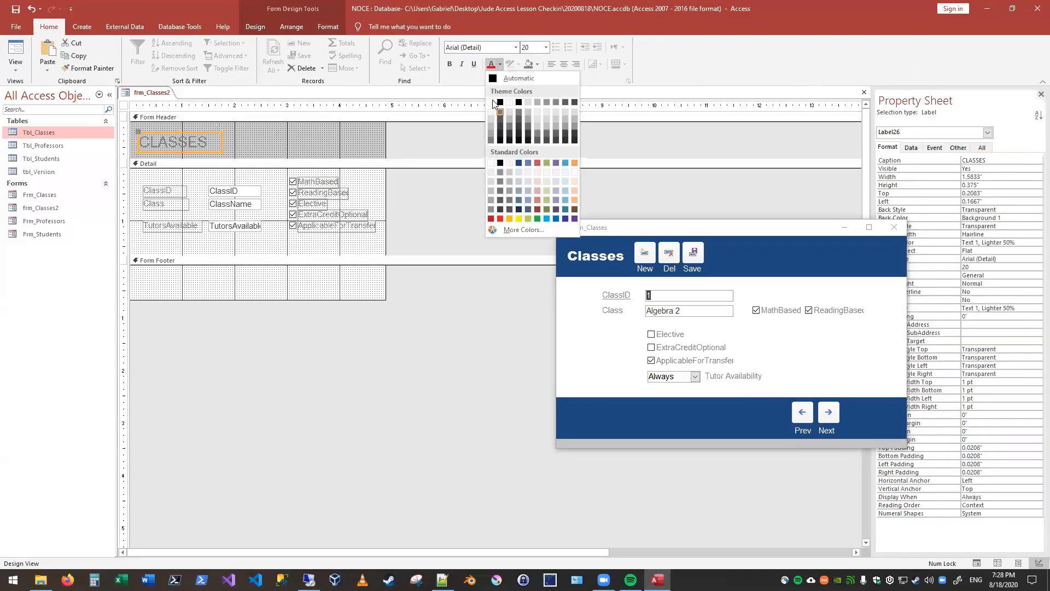
left_click(491, 101)
Step: Fill the Form Header section's background with the dark red standard color, #BA1419
left_click(322, 137)
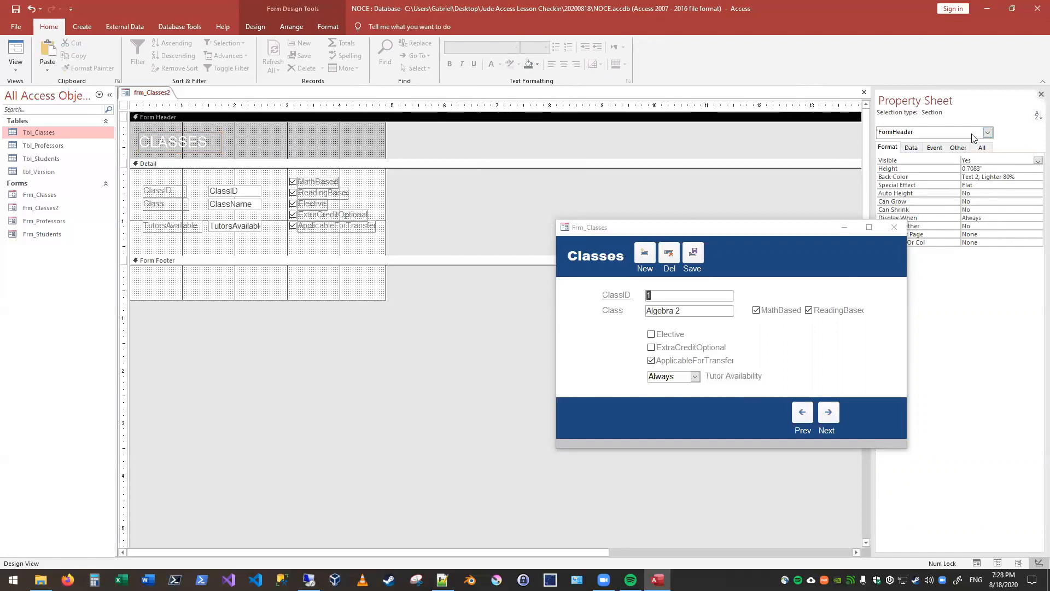
left_click(987, 133)
left_click(918, 194)
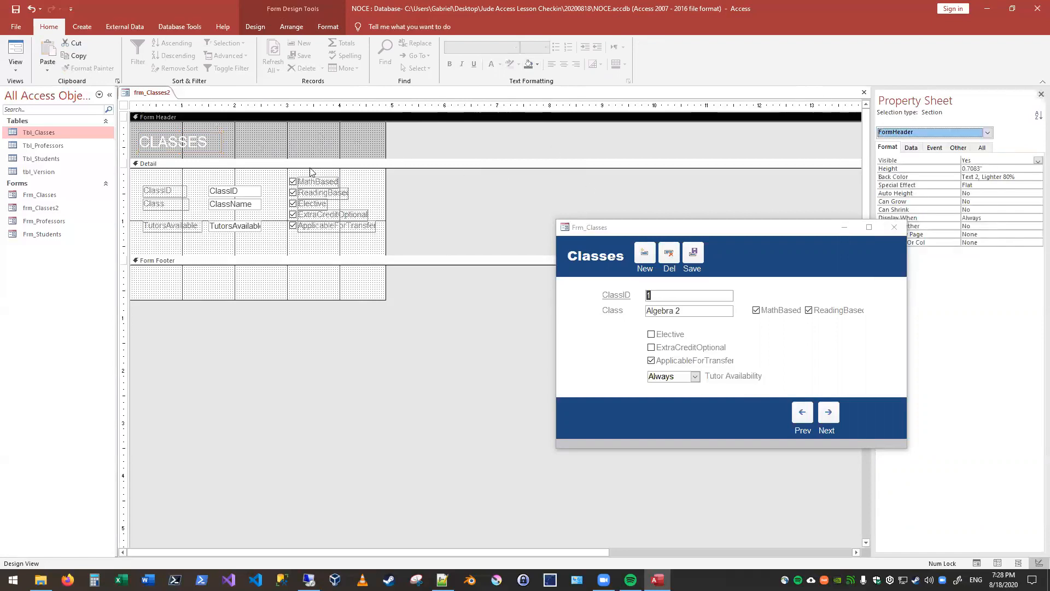
left_click(282, 143)
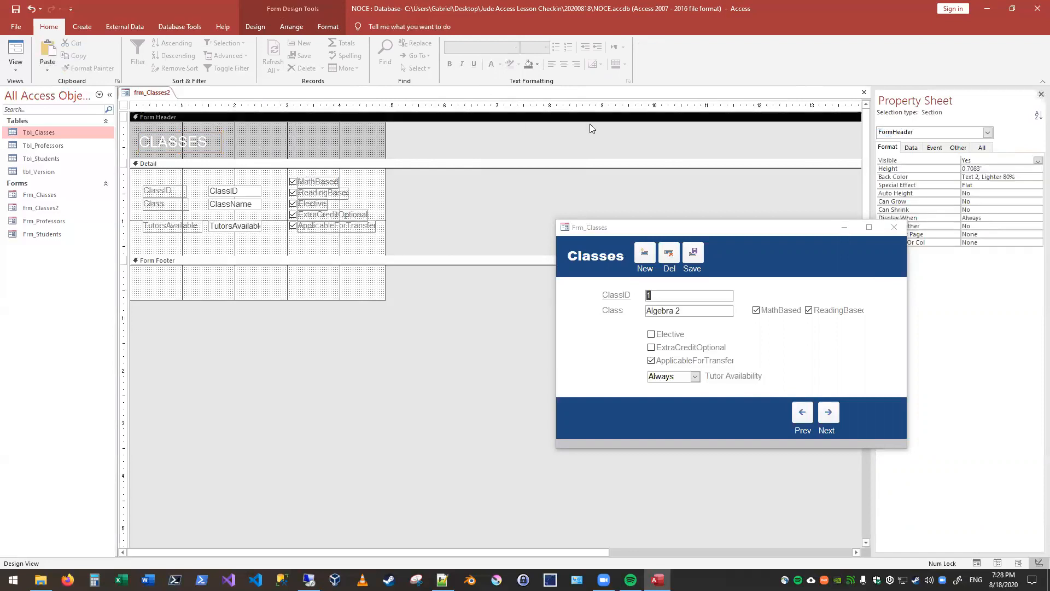
left_click(539, 61)
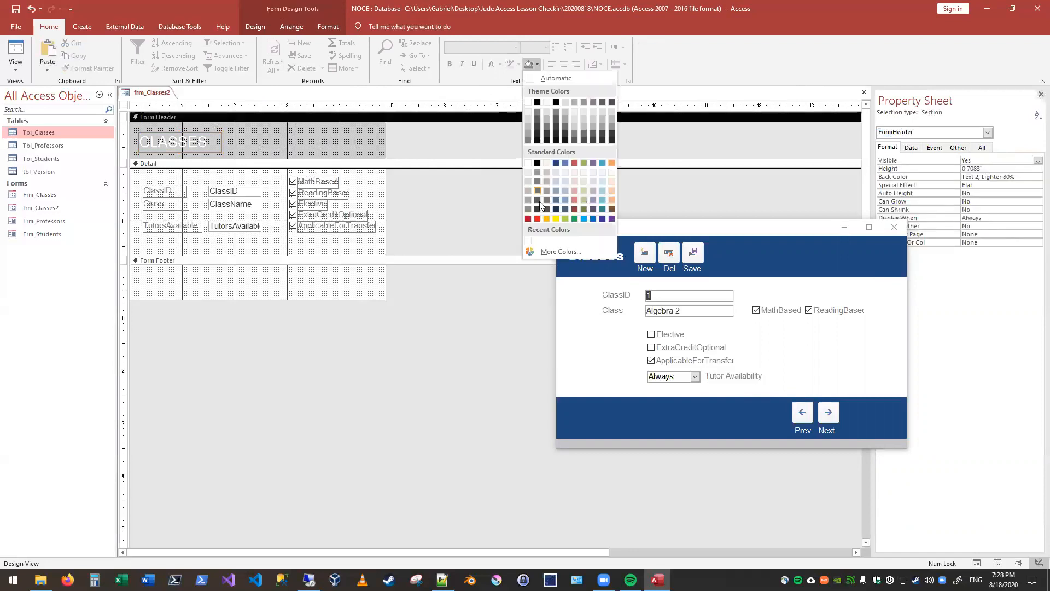
left_click(528, 218)
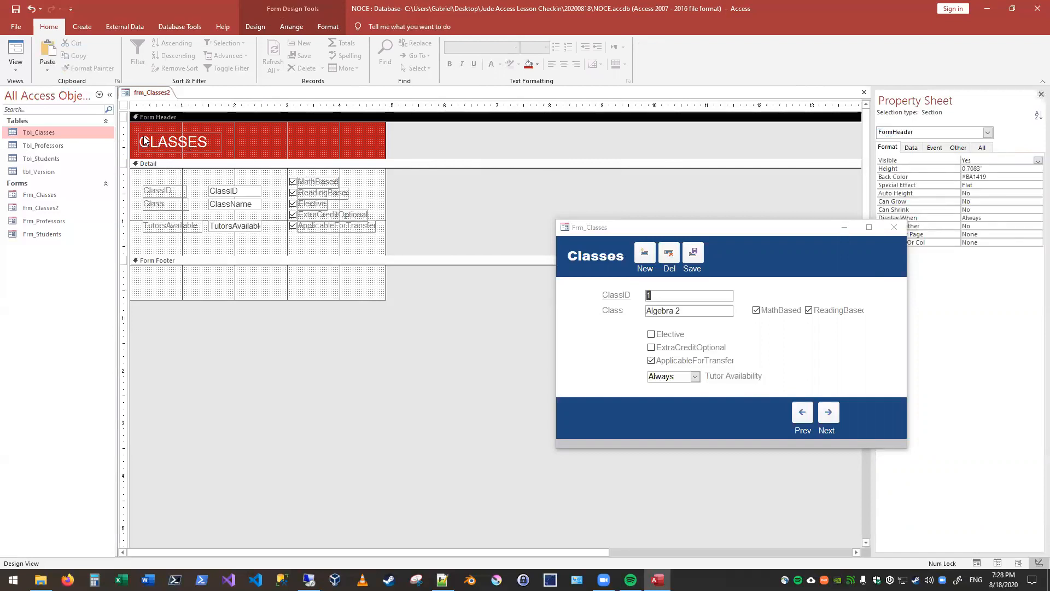
Step: Make the CLASSES label in the Form Header bold
left_click(179, 135)
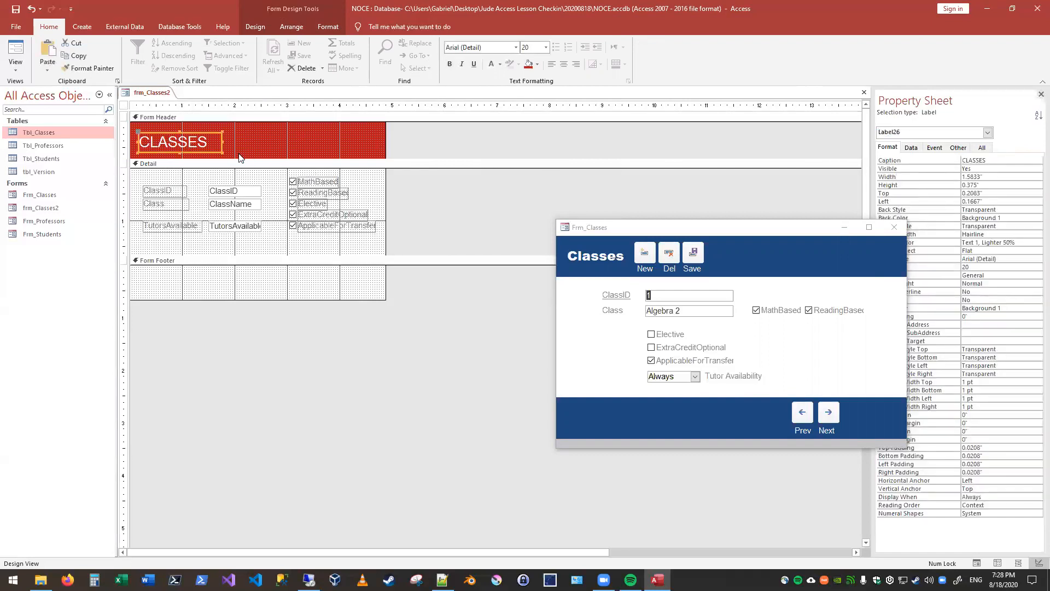
left_click(450, 64)
left_click(321, 144)
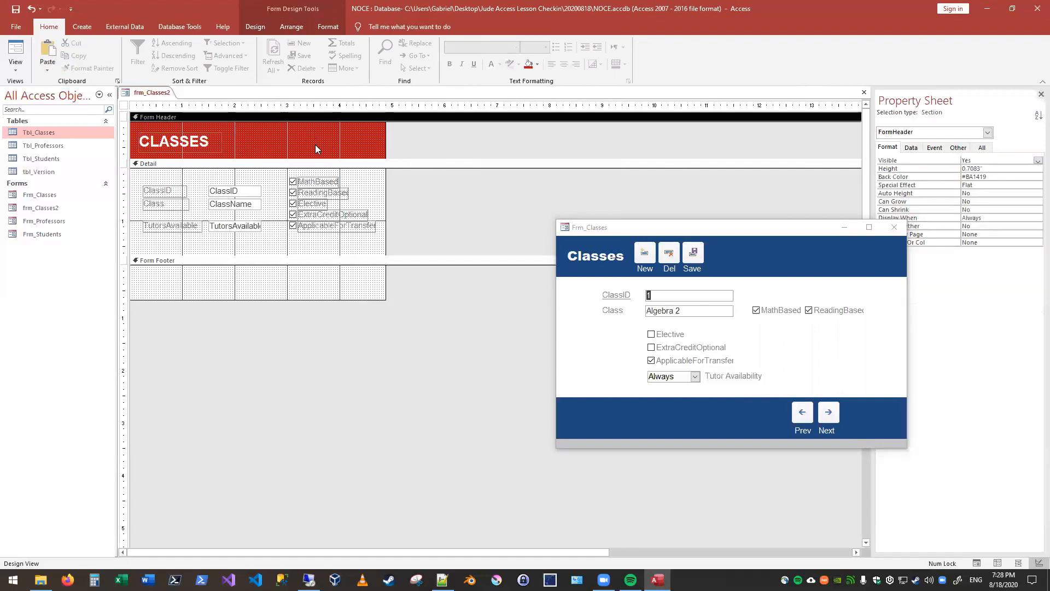
Step: Check the red header of frm_Classes2 in Form View and return the form to Design View
left_click(16, 59)
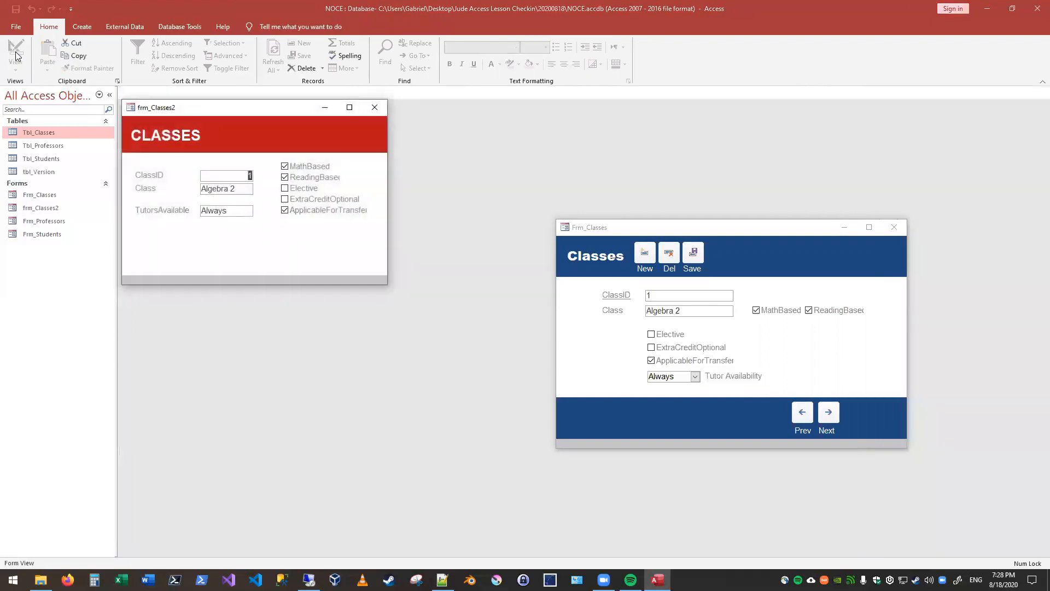
left_click_drag(221, 116, 254, 141)
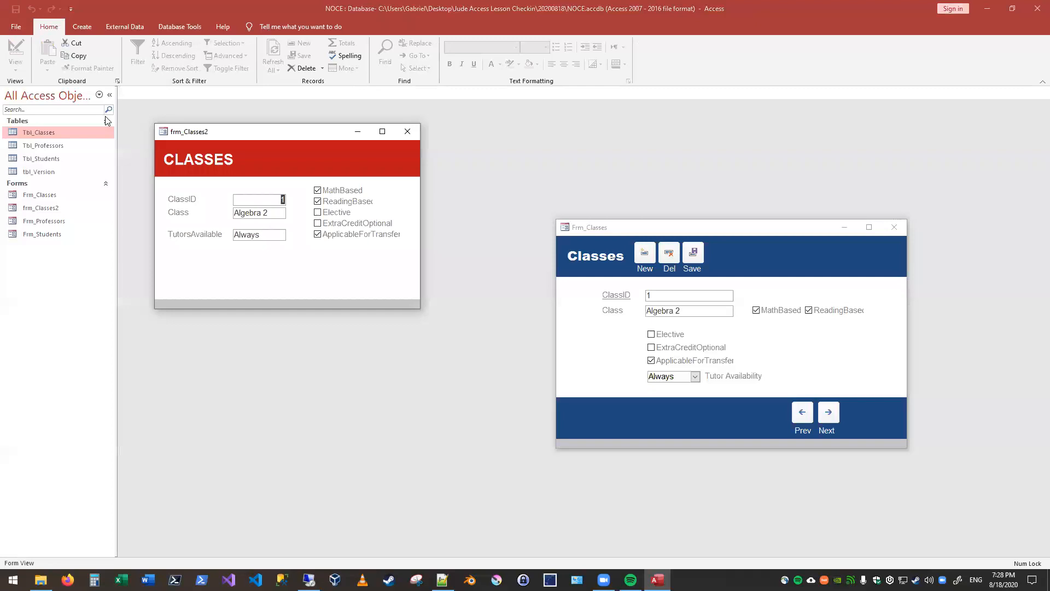
right_click(208, 137)
left_click(172, 207)
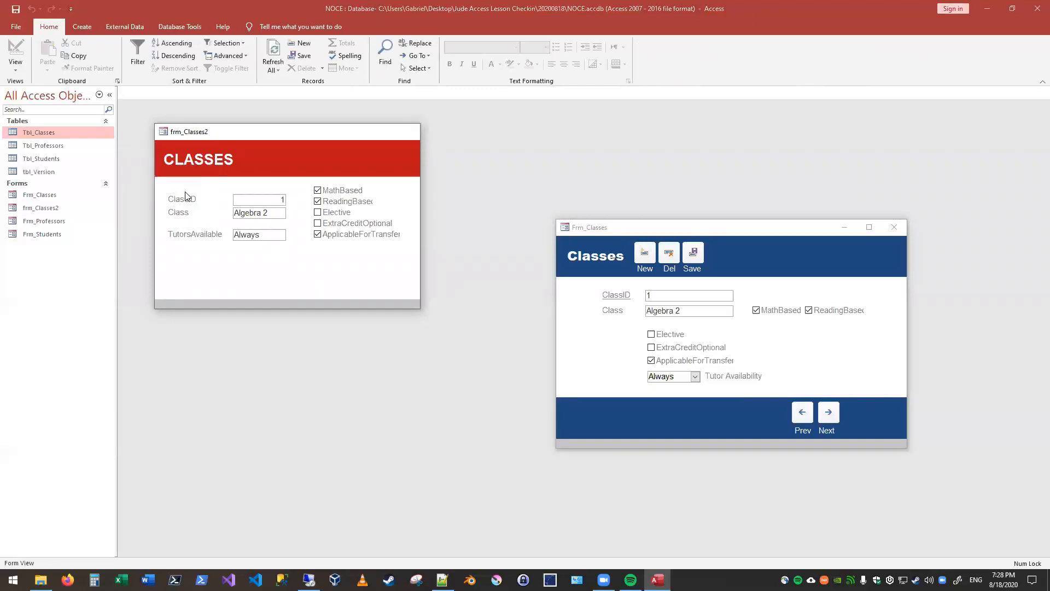
Step: Darken the Form Header's Back Color to the custom red #6A0C0E
left_click(279, 144)
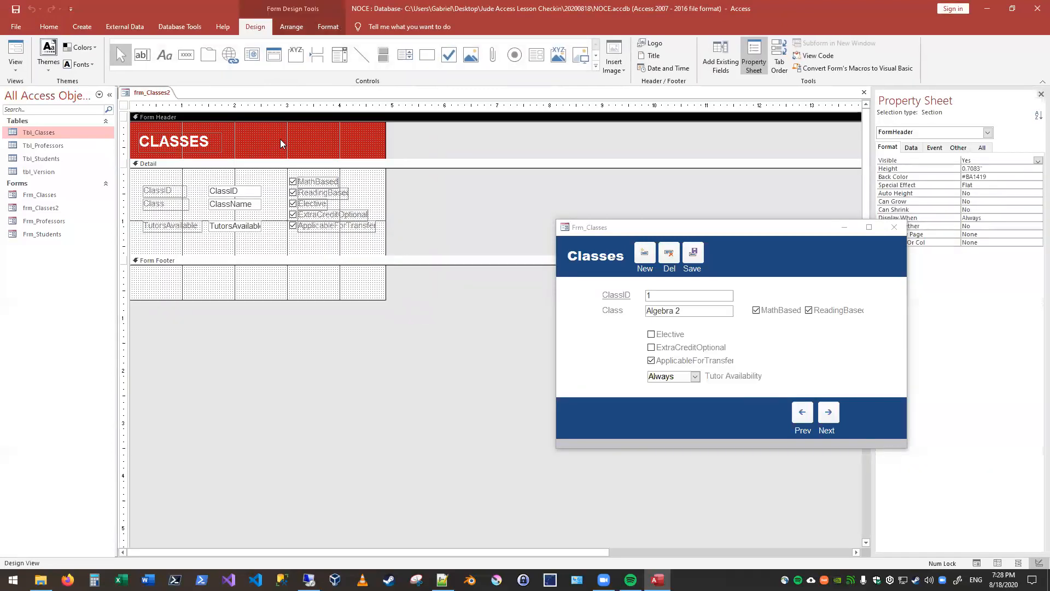
left_click(987, 132)
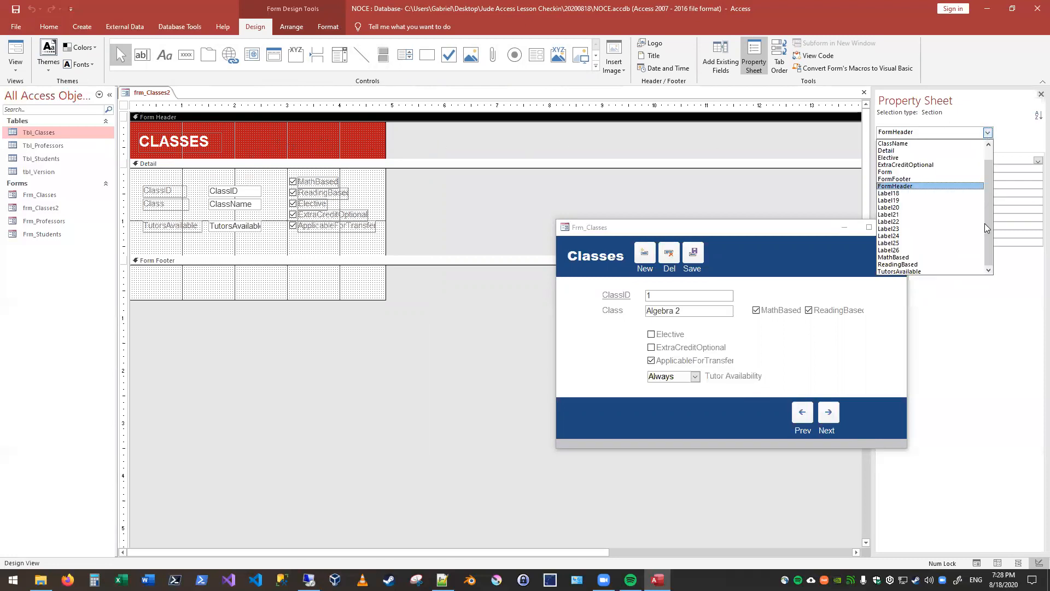
left_click(914, 186)
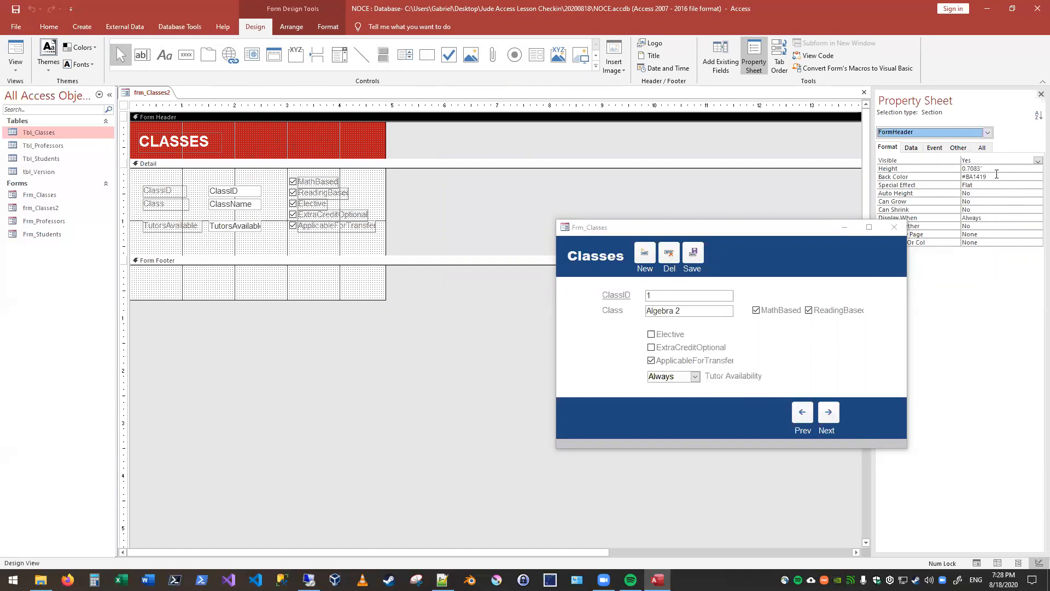
left_click(996, 178)
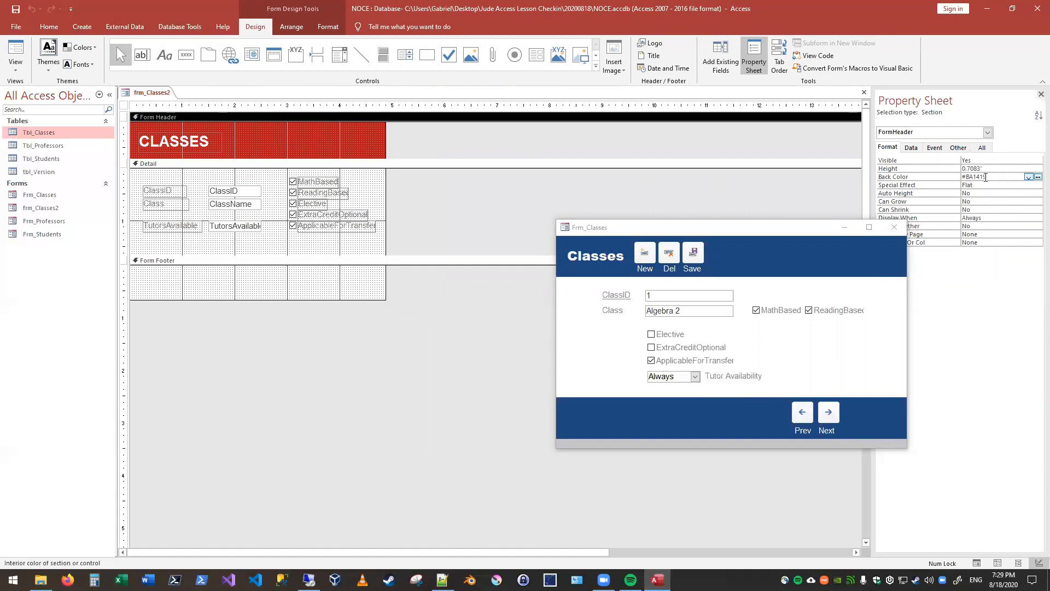
left_click(1029, 177)
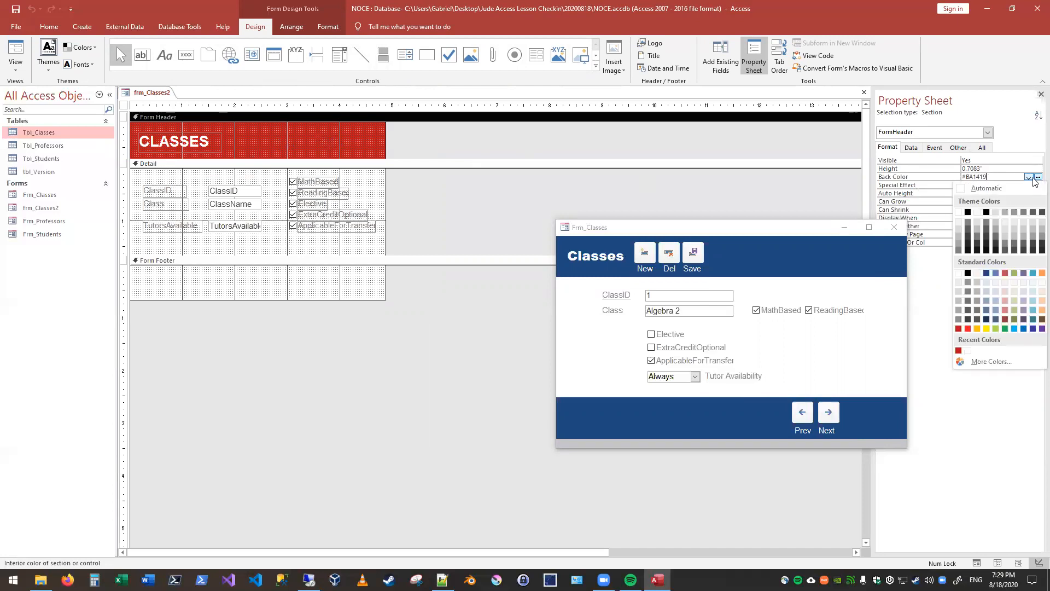
left_click(979, 363)
left_click(556, 271)
left_click_drag(557, 275, 557, 284)
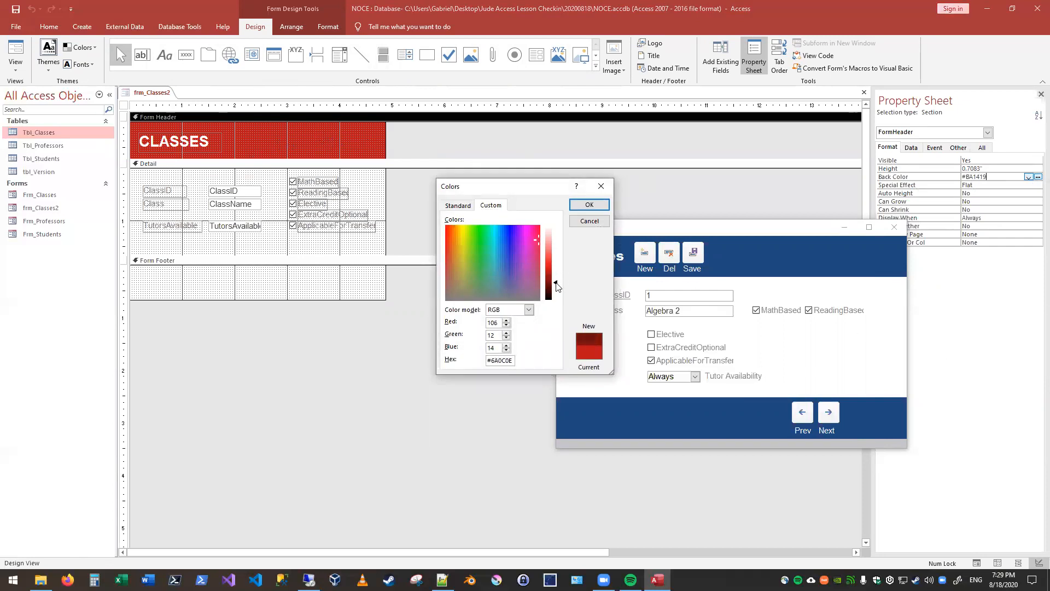
left_click(588, 203)
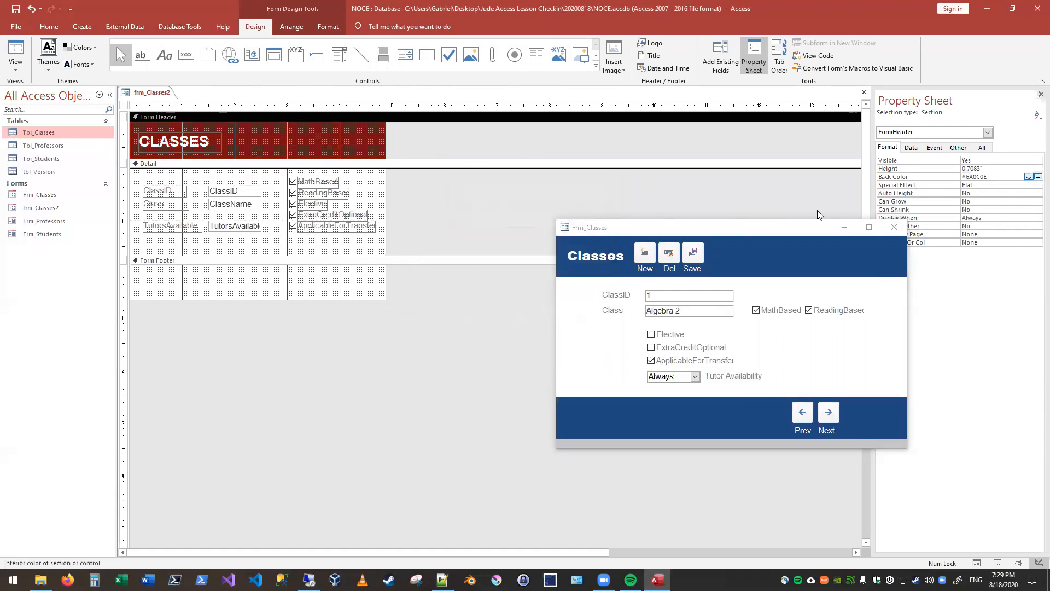
Step: Review the color model and hex settings of the Form Header's custom Back Color
left_click(1032, 178)
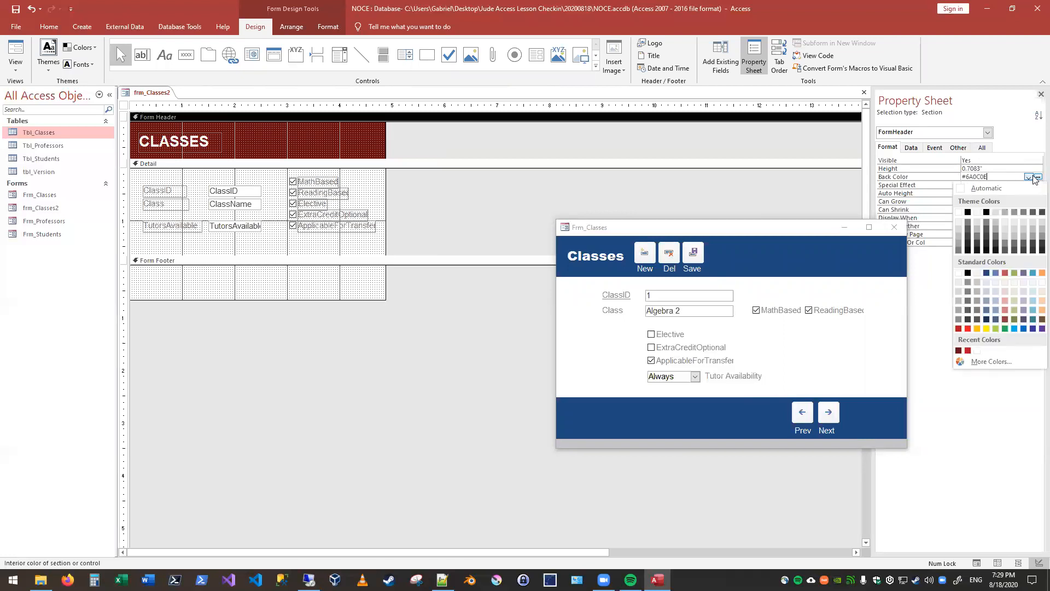
left_click(990, 360)
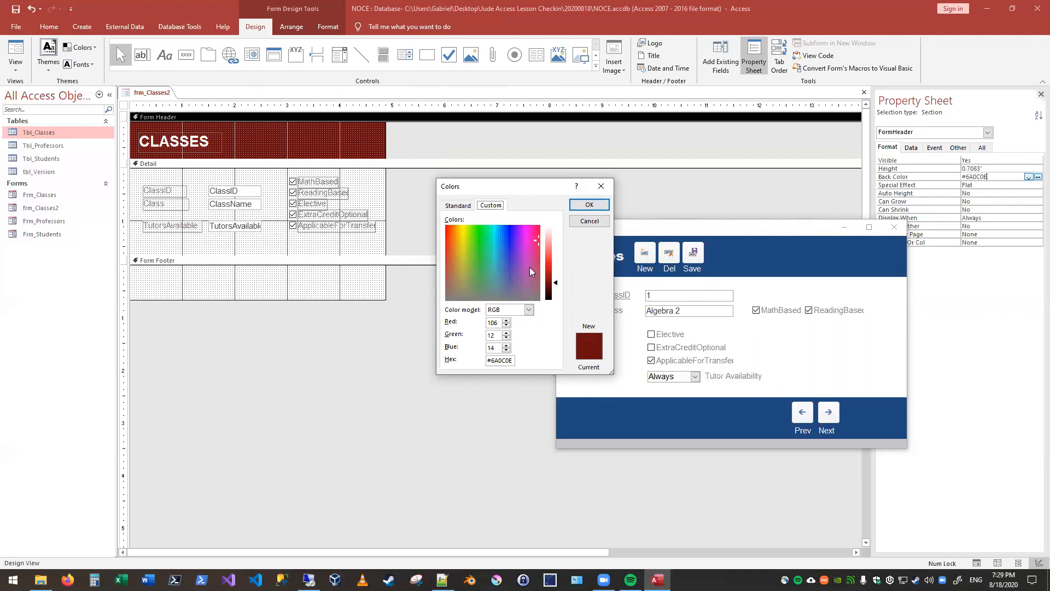
left_click(589, 204)
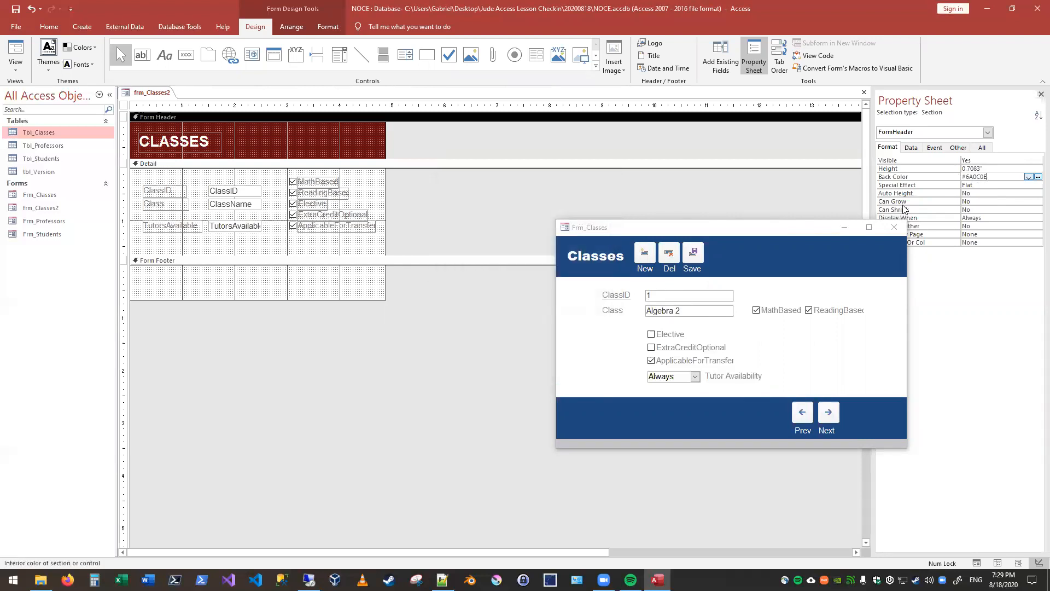
Step: Show frm_Classes2 in Form View and move it and Frm_Classes apart to compare their headers
left_click(15, 52)
left_click_drag(219, 114, 340, 205)
left_click_drag(677, 223, 694, 200)
left_click_drag(335, 204, 267, 189)
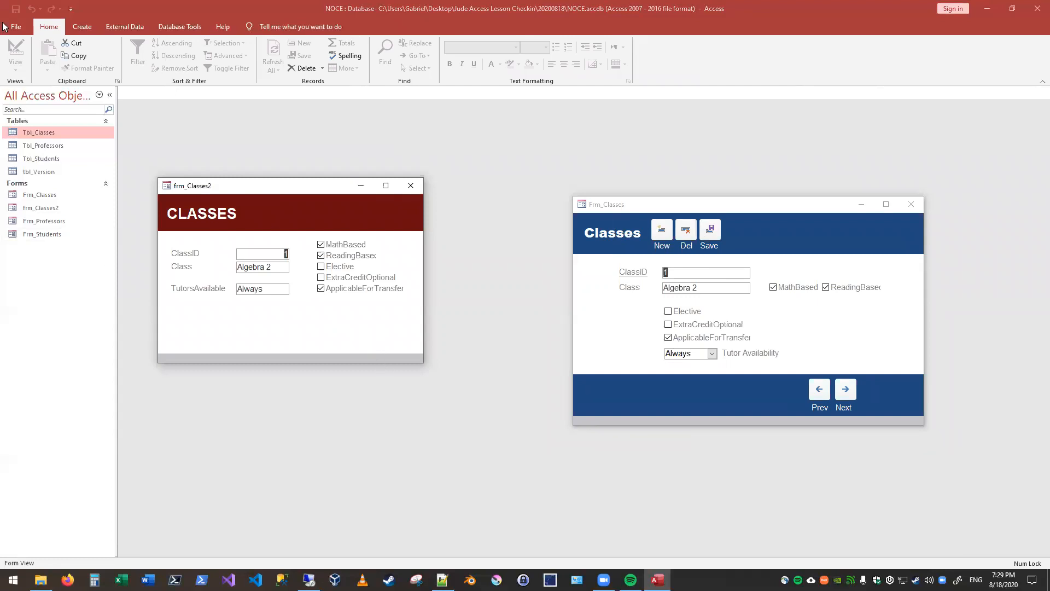
Step: Review the frm_Classes2 layout in Design View, and reopen it in Form View beside Frm_Classes
right_click(268, 191)
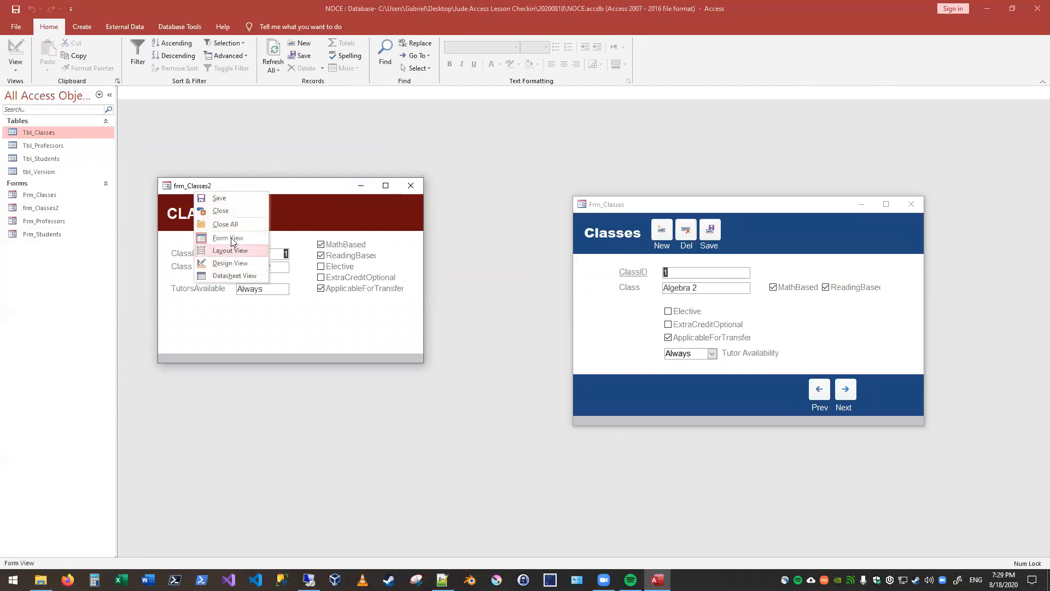
left_click(230, 263)
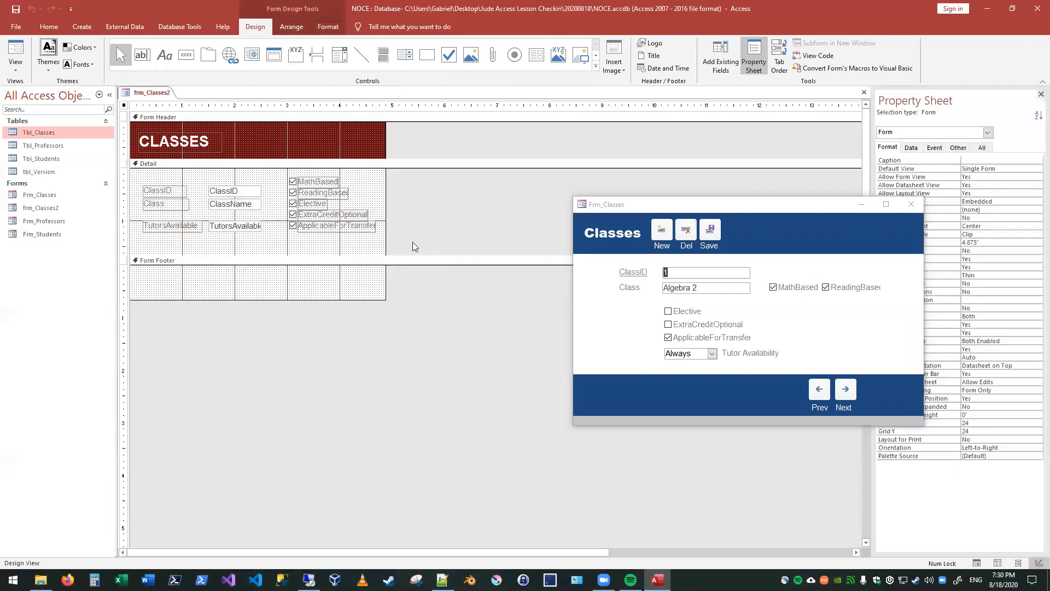
left_click(15, 55)
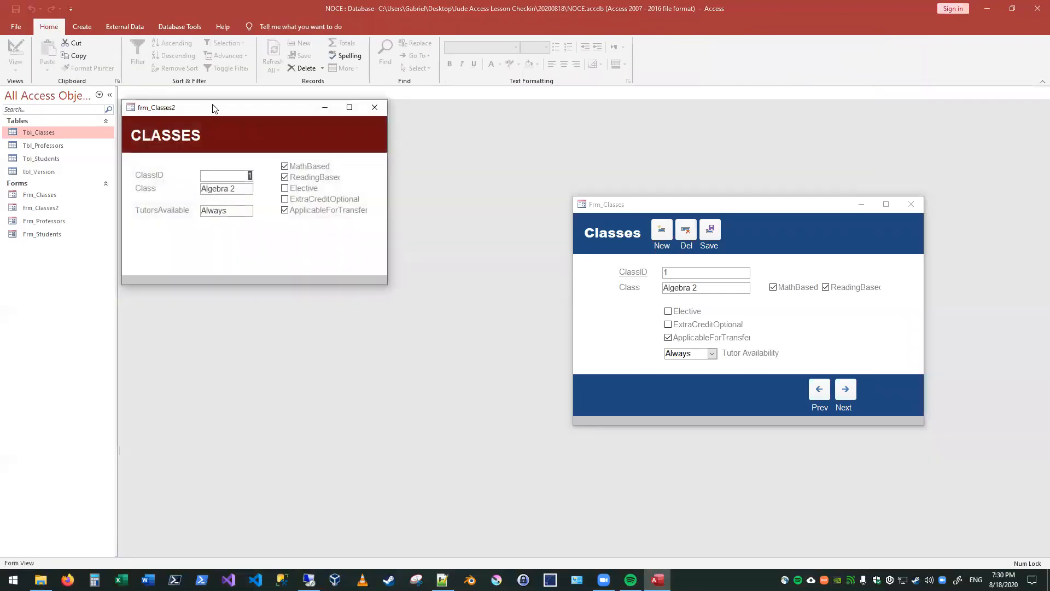
left_click_drag(223, 113, 353, 218)
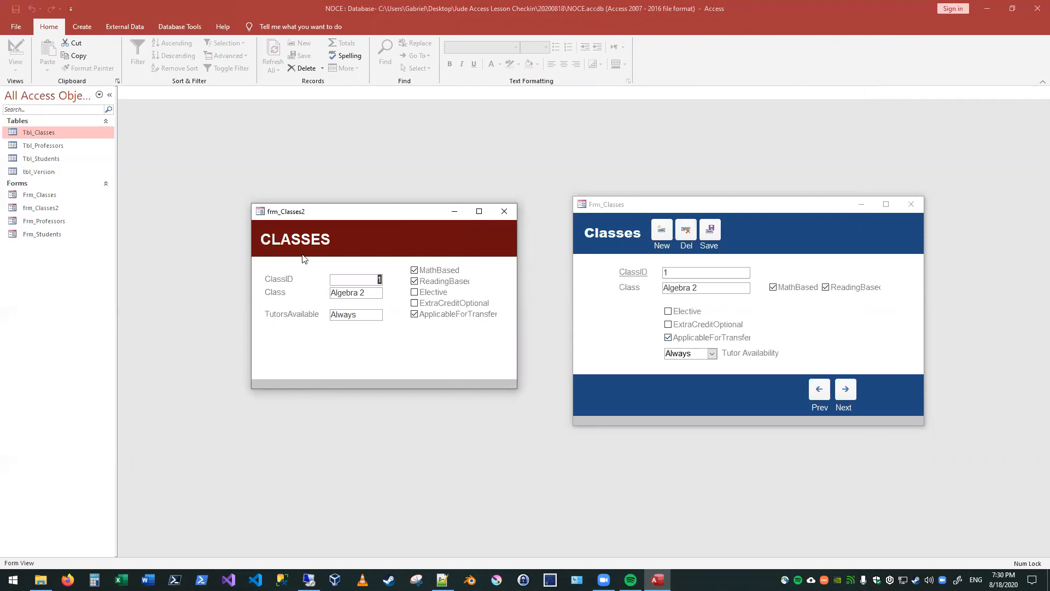
Step: Place a command button in the Form Header of frm_Classes2 beside the CLASSES title, working in Design View
right_click(319, 217)
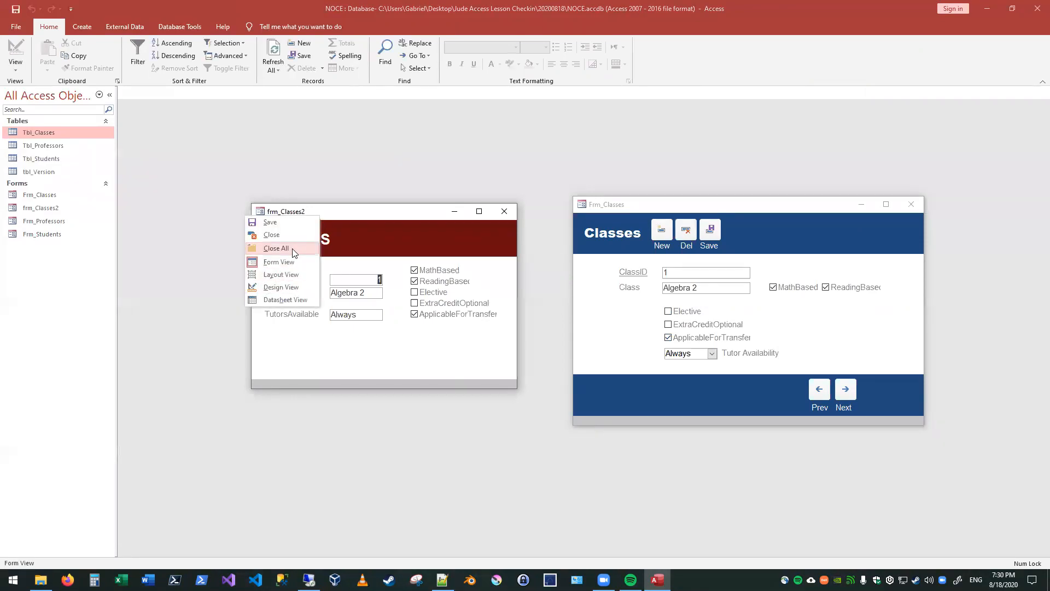
left_click(295, 287)
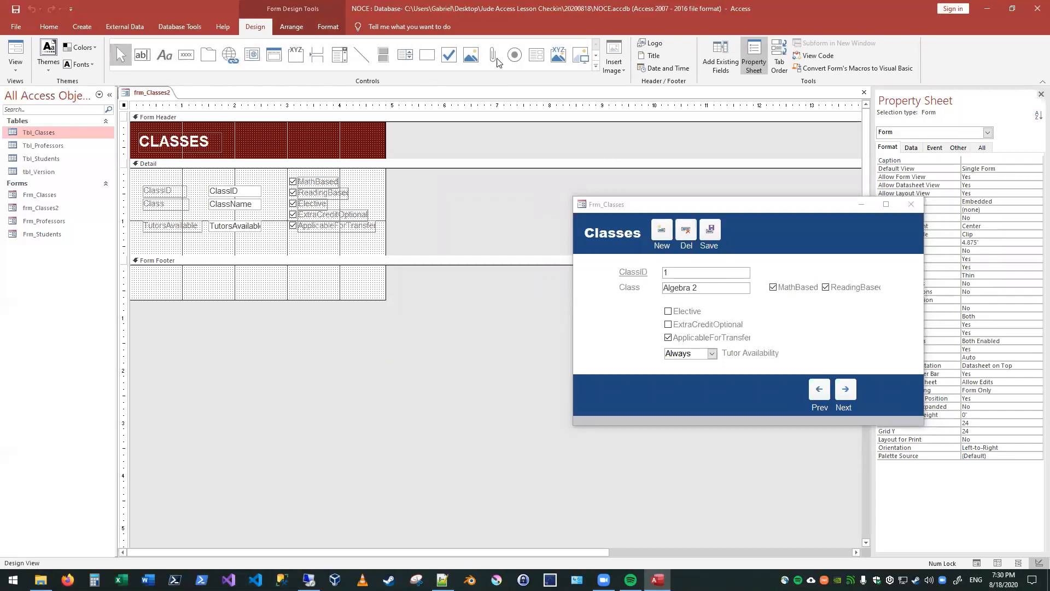
left_click(184, 60)
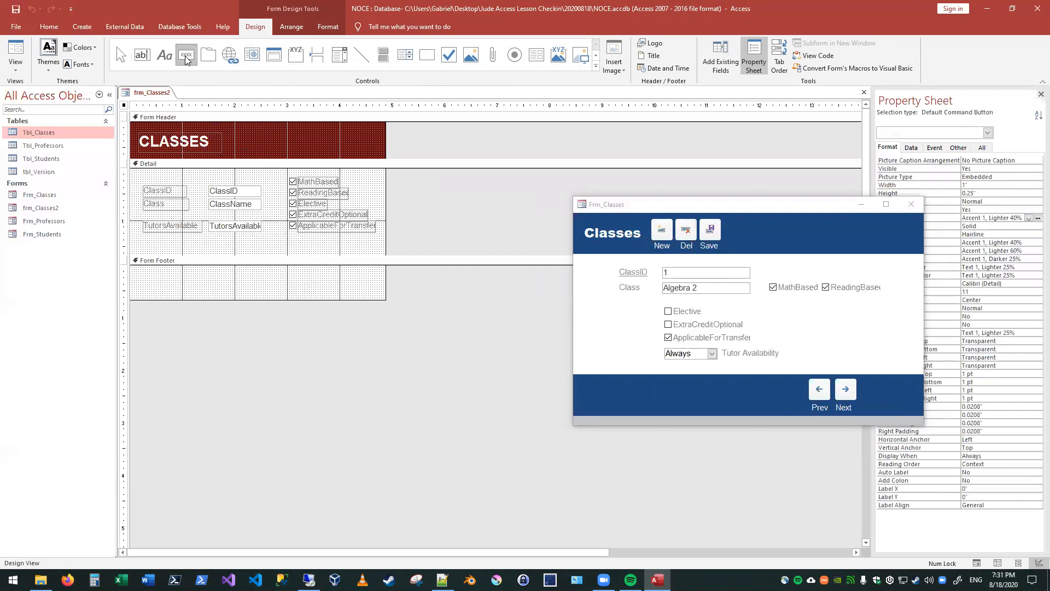
left_click(233, 139)
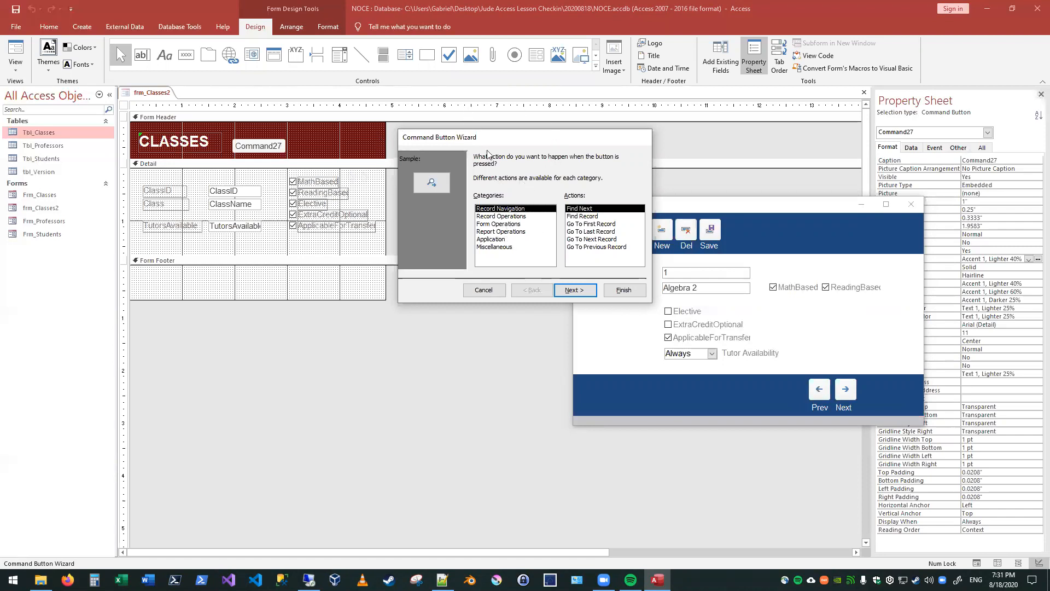
left_click_drag(489, 154, 419, 163)
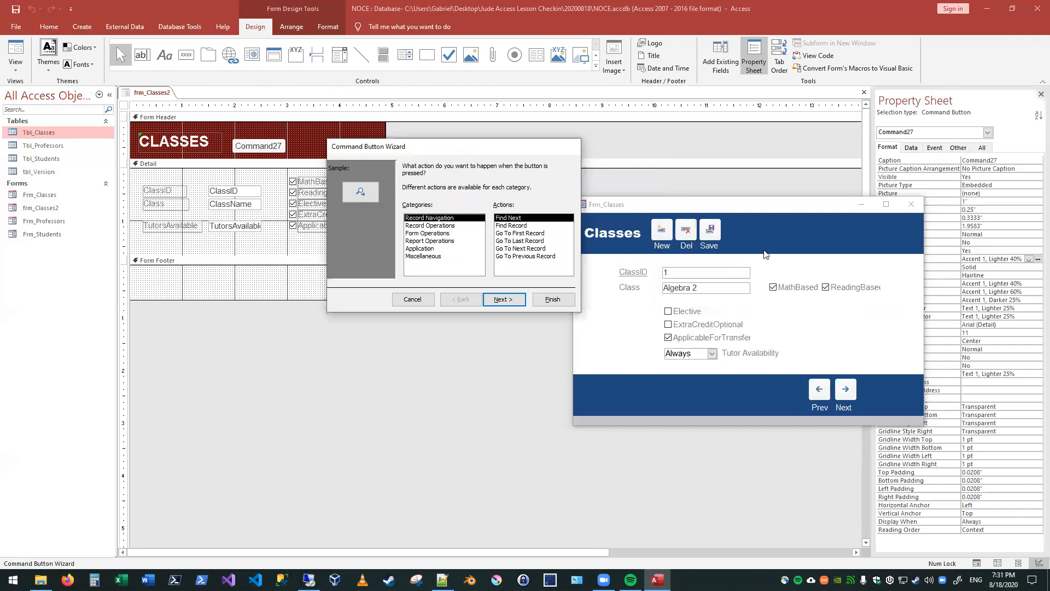
Step: Look through the Record Operations actions for the command button and assign it Add New Record
left_click(442, 227)
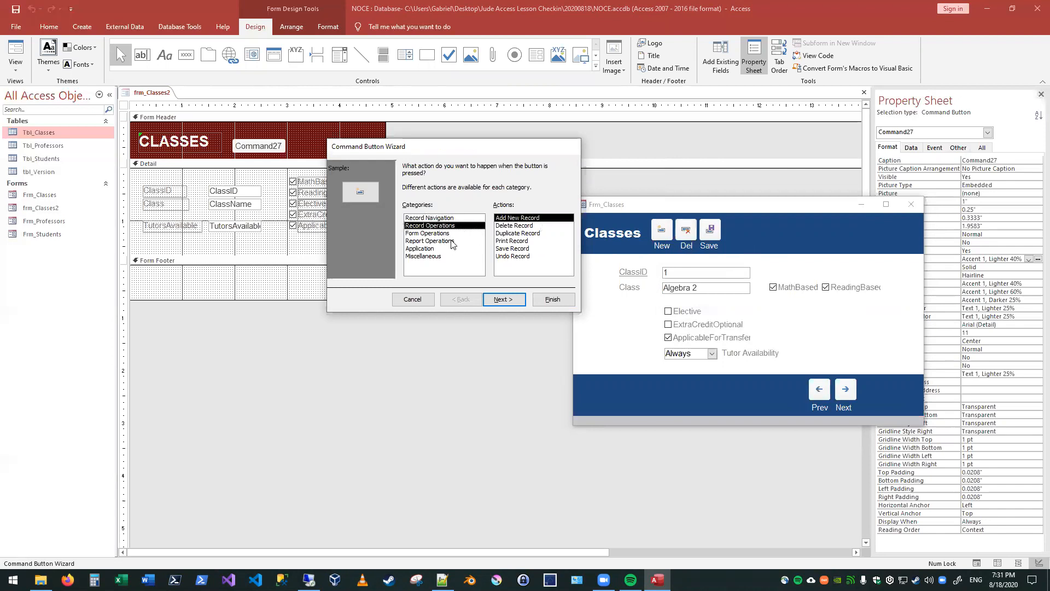
left_click(517, 225)
left_click(517, 240)
left_click(517, 248)
left_click(517, 240)
left_click(517, 233)
left_click(515, 225)
left_click(515, 219)
left_click(516, 226)
left_click(516, 240)
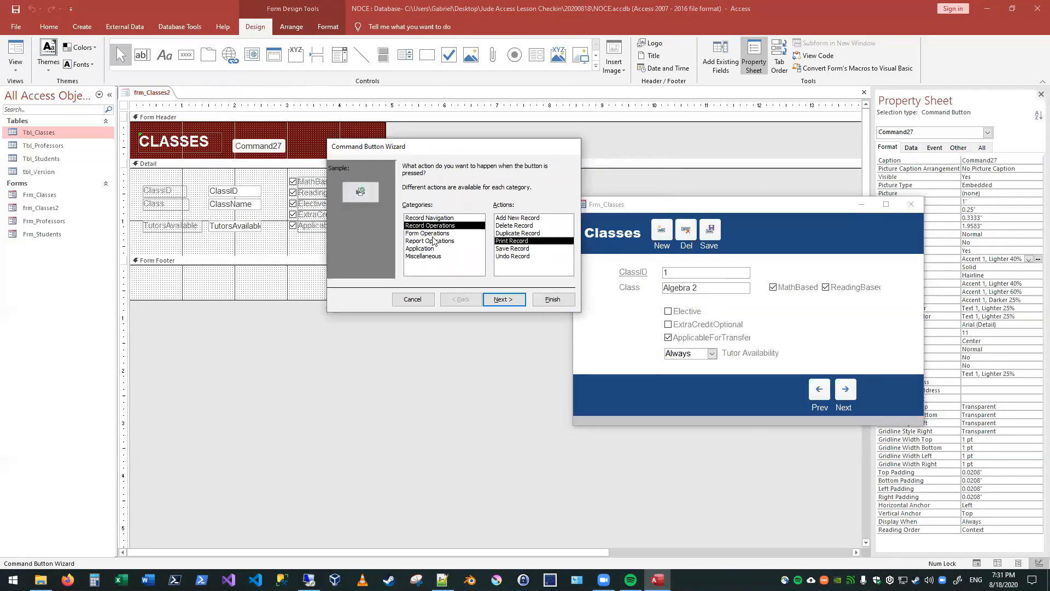
left_click(513, 226)
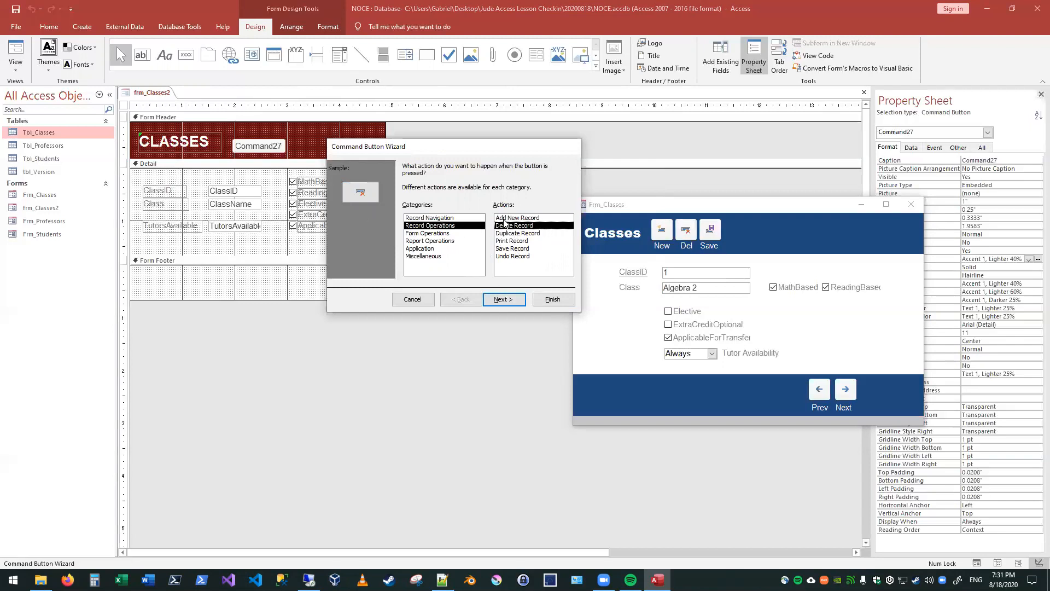
left_click(526, 219)
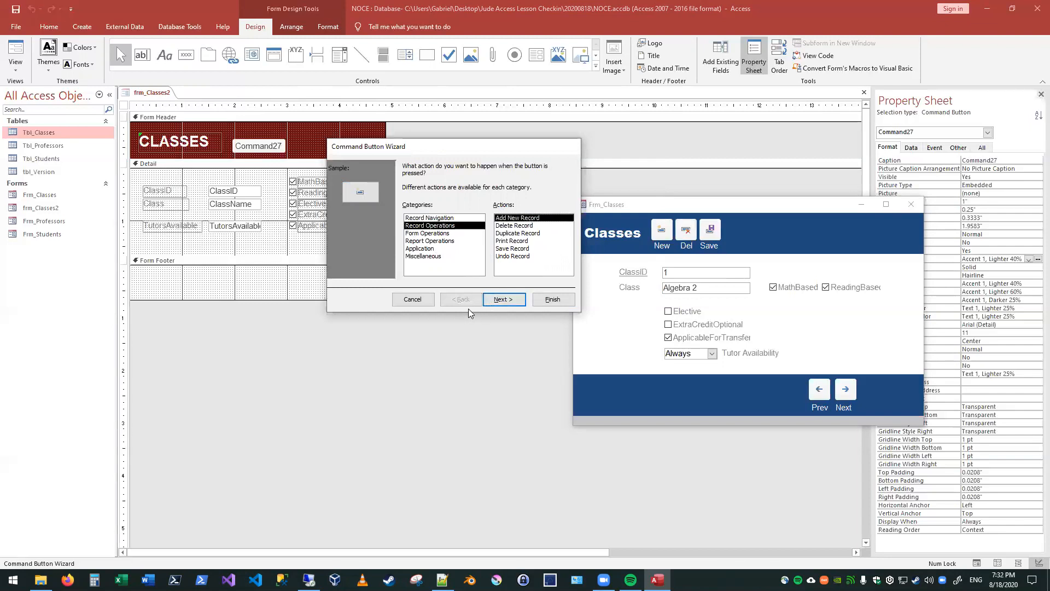
Step: Give the command button the Go To New picture and finish the wizard with the default button name
left_click(504, 299)
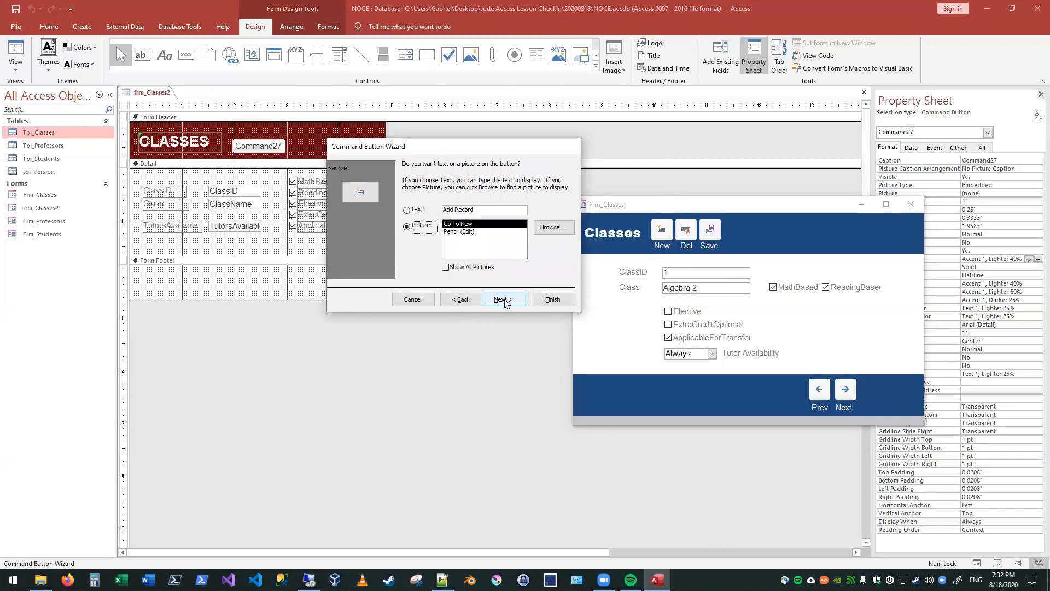
left_click(466, 232)
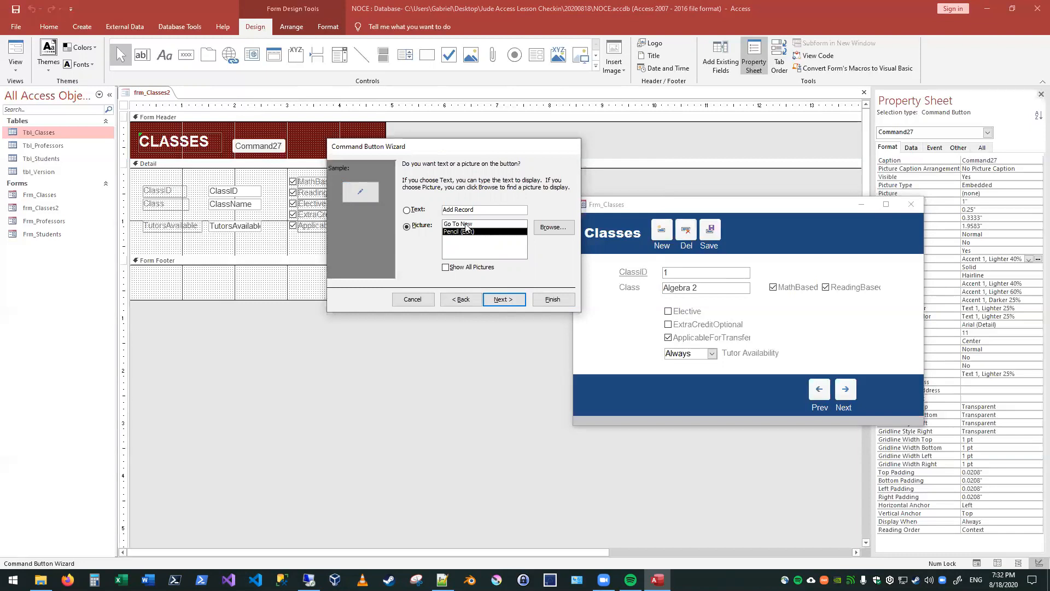
left_click(466, 224)
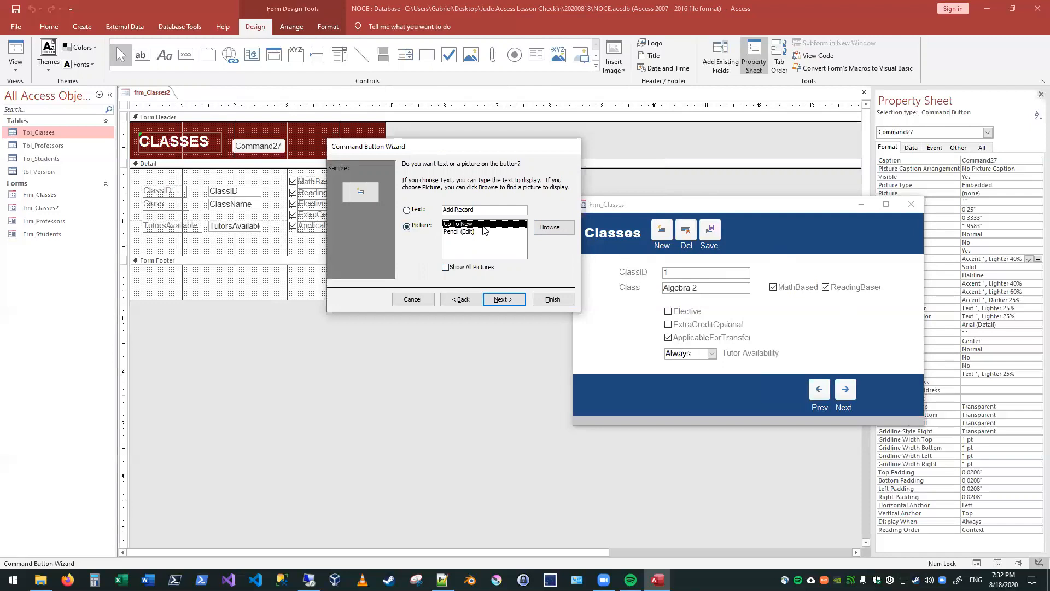
left_click(513, 301)
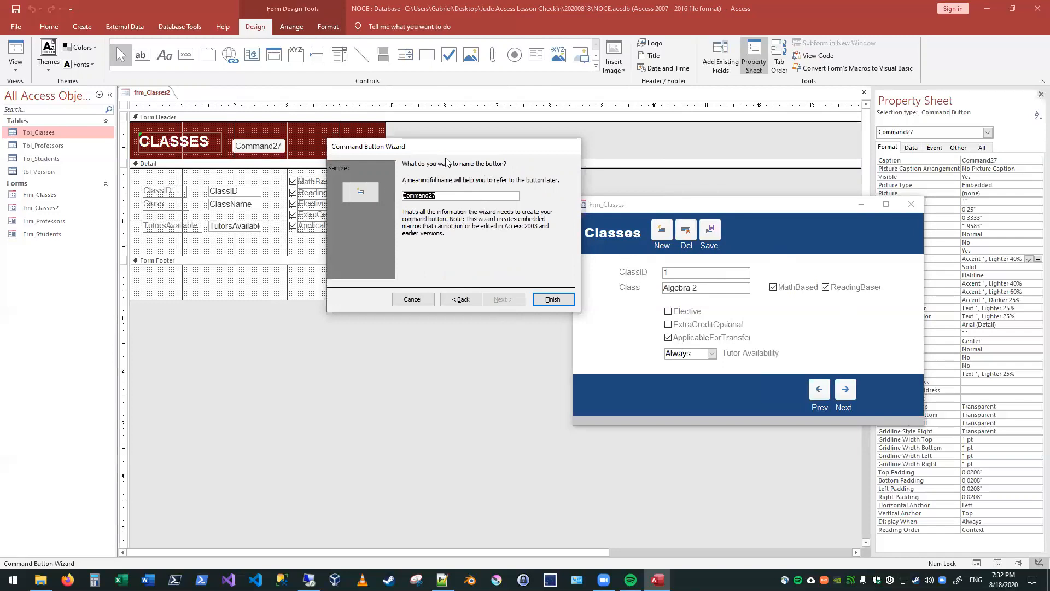
left_click(550, 299)
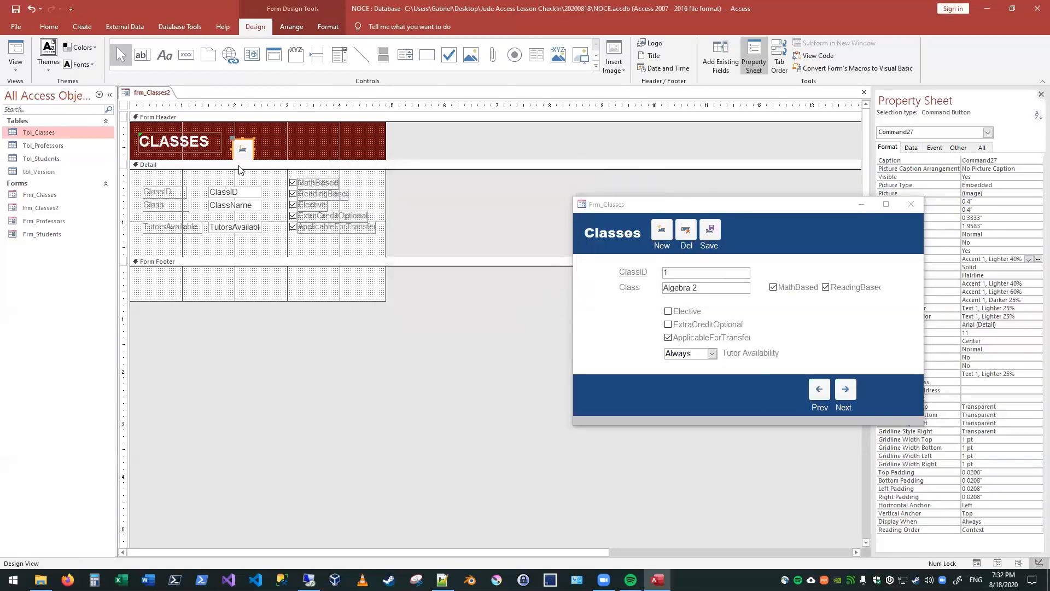
Step: Move the add-record button up within the Form Header, just beside the CLASSES title
left_click(270, 148)
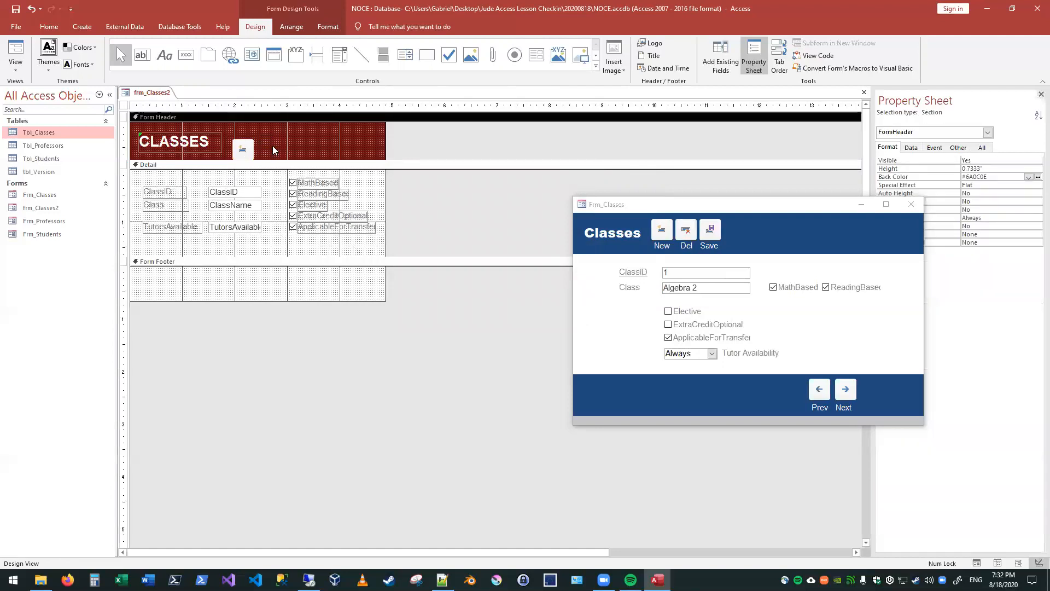
left_click_drag(246, 153, 235, 145)
left_click(258, 146)
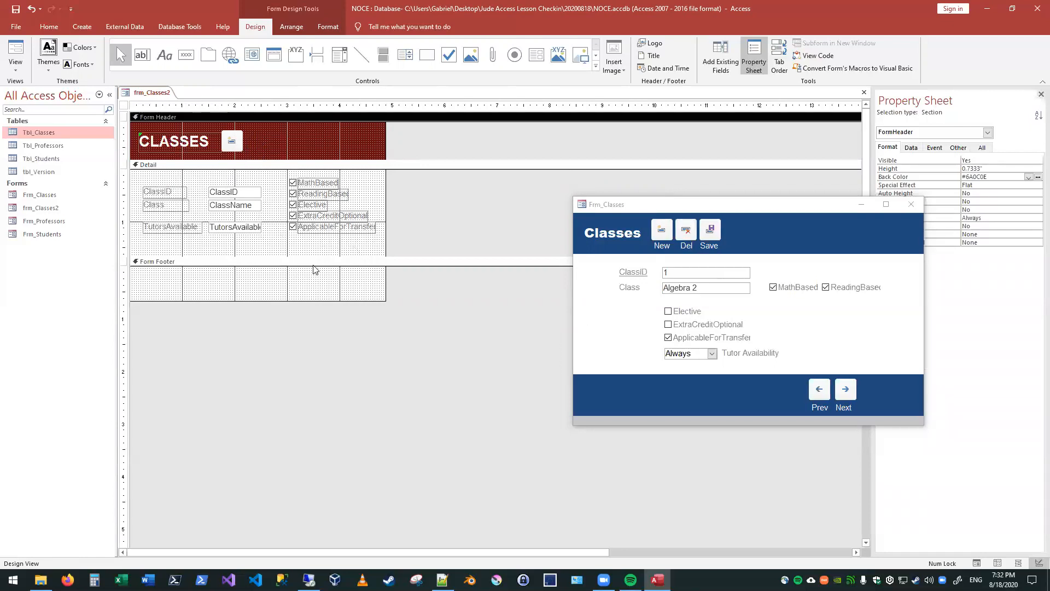
left_click_drag(235, 146, 239, 143)
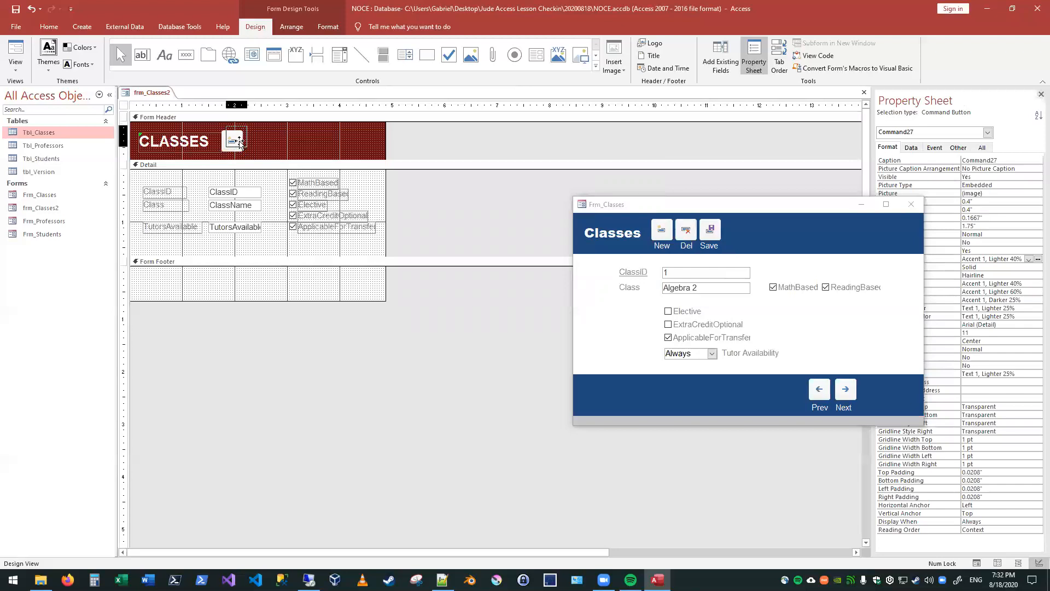
left_click(264, 140)
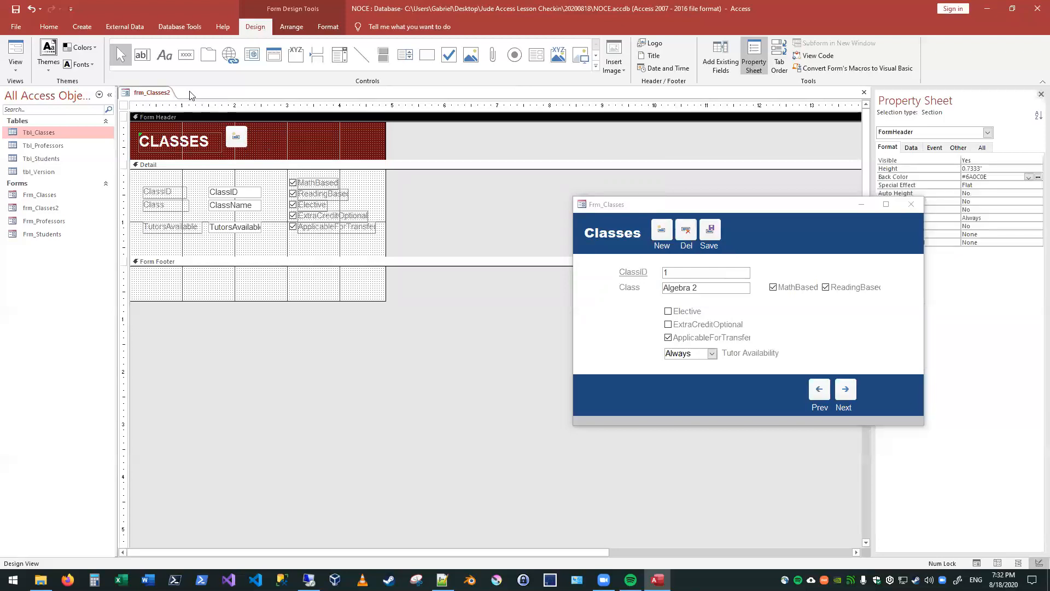
Step: Add a label reading "New" directly beneath the add-record button in the Form Header
left_click(163, 58)
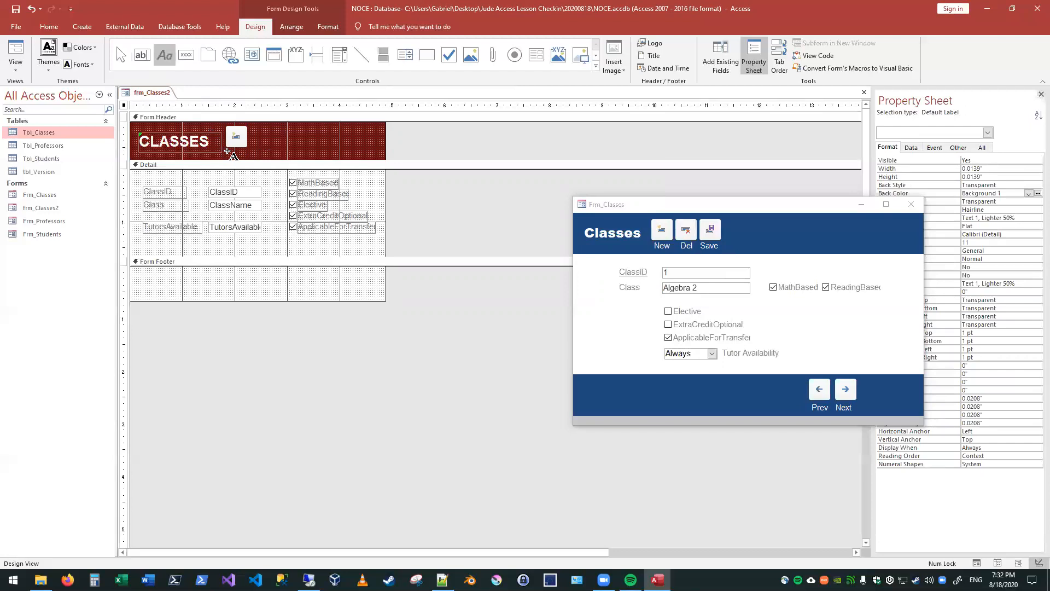
left_click(228, 152)
type("New")
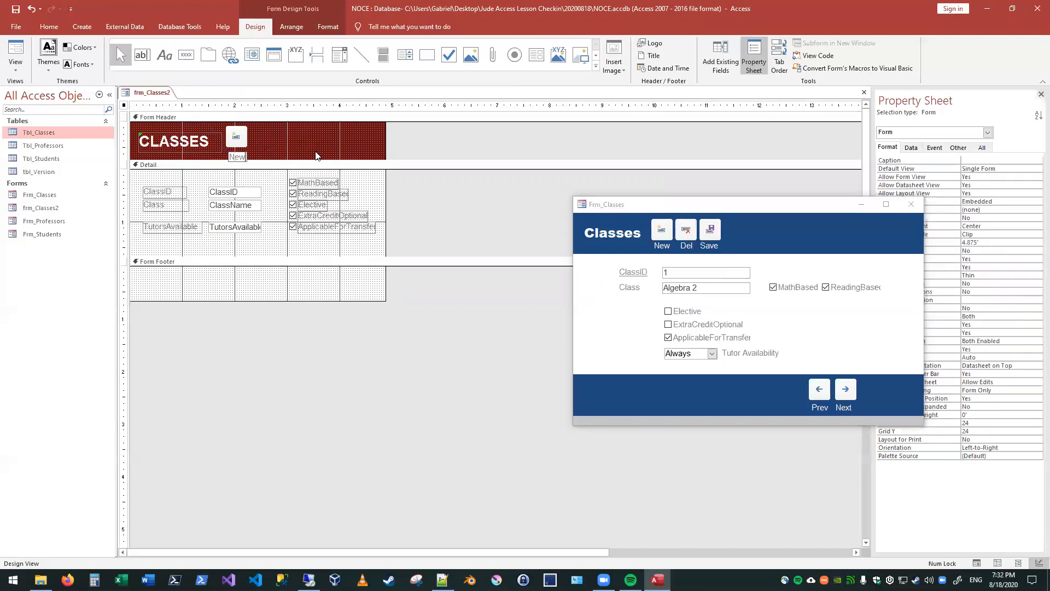
left_click(309, 152)
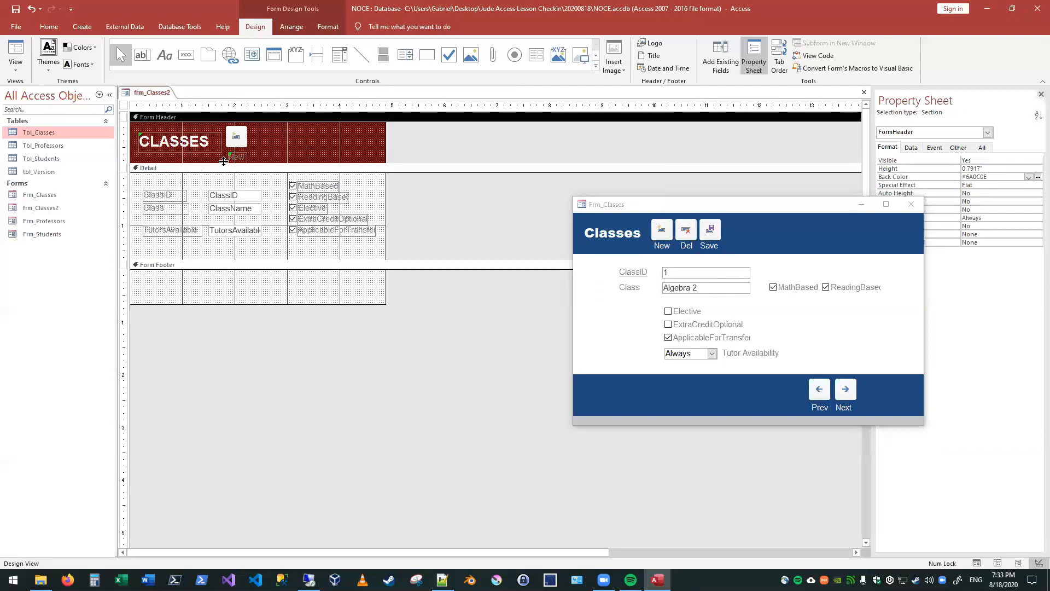
Step: Format the "New" label's text in bold with the white Background 1 font color
left_click(244, 157)
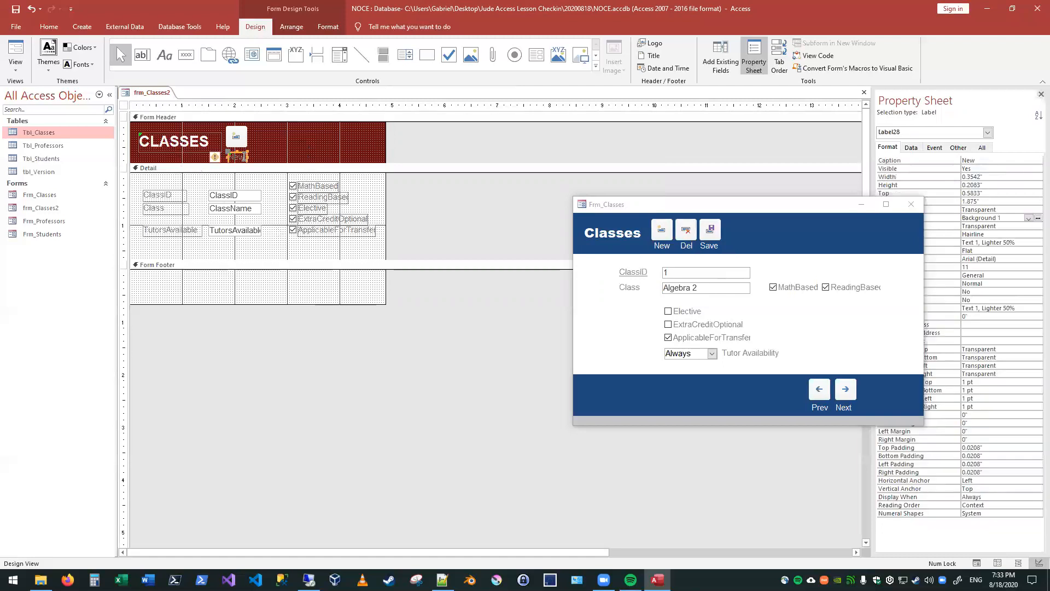
left_click(52, 28)
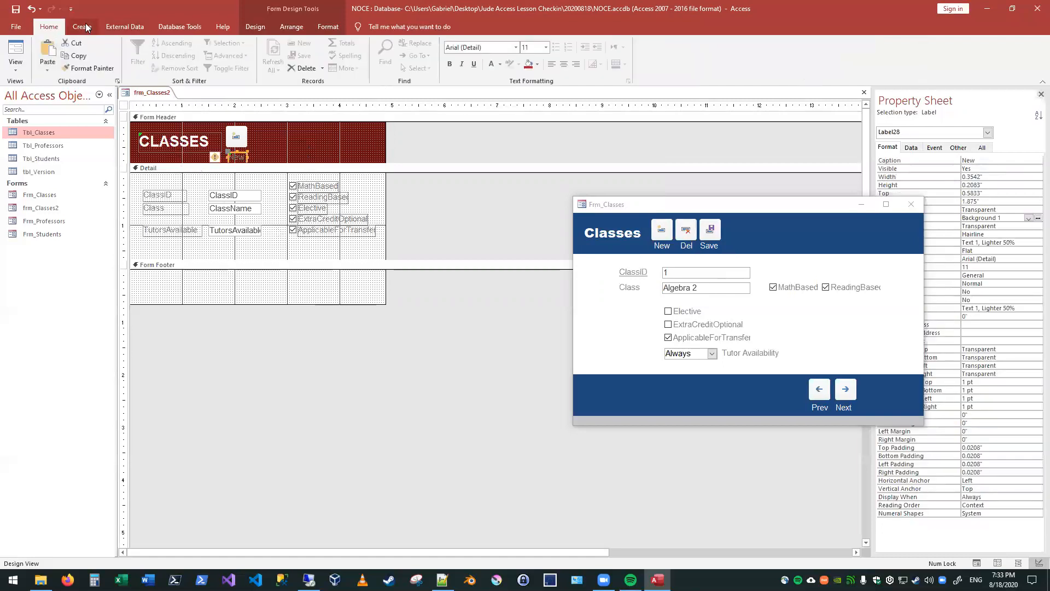
left_click(499, 65)
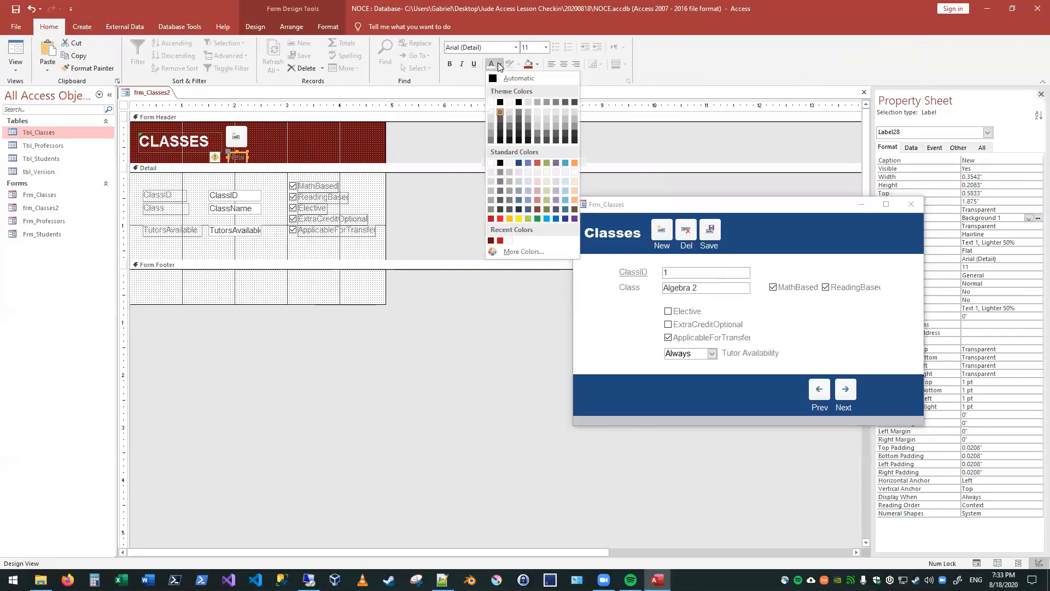
left_click(491, 101)
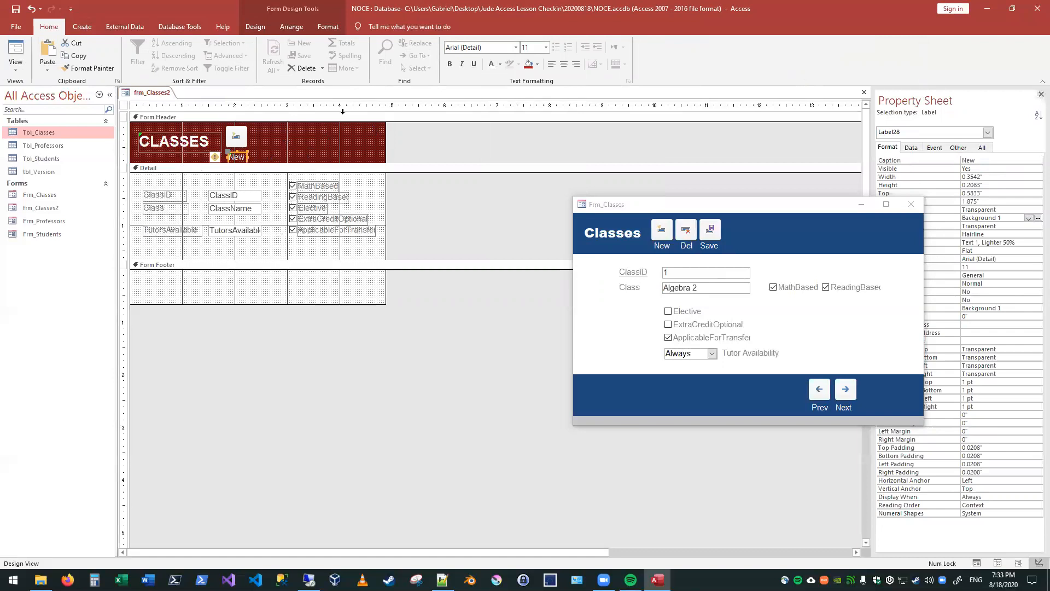
left_click(450, 65)
left_click(302, 160)
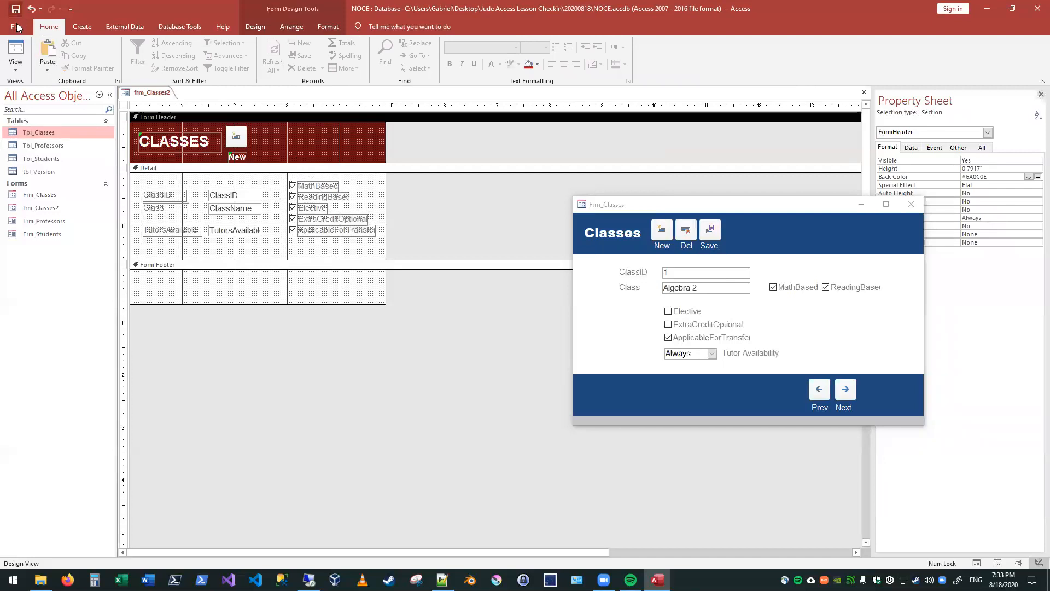
Step: Test the New button of frm_Classes2 in Form View, and return the form to Design View
left_click(17, 54)
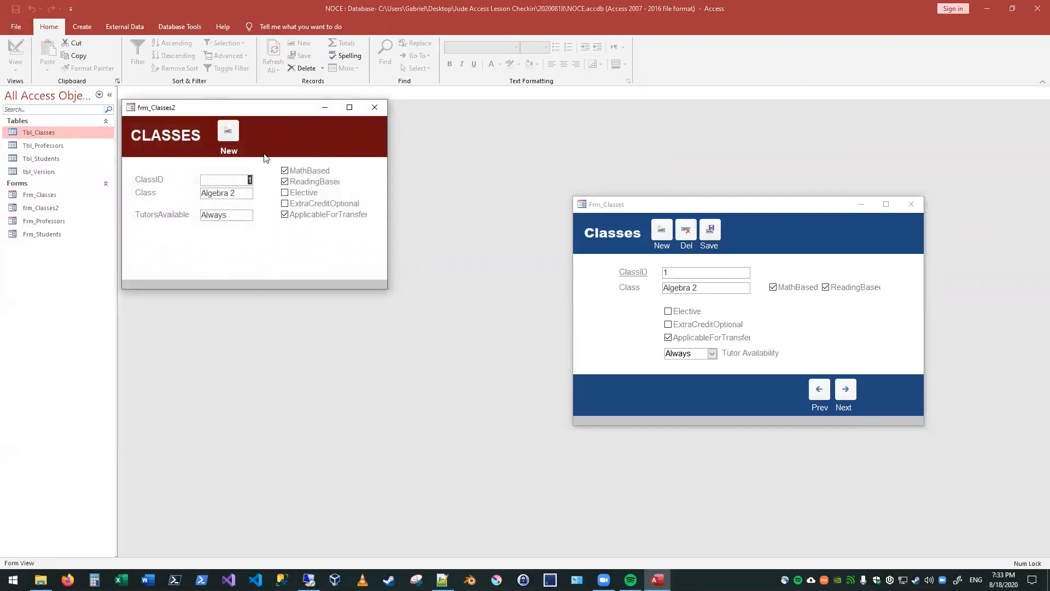
left_click(235, 136)
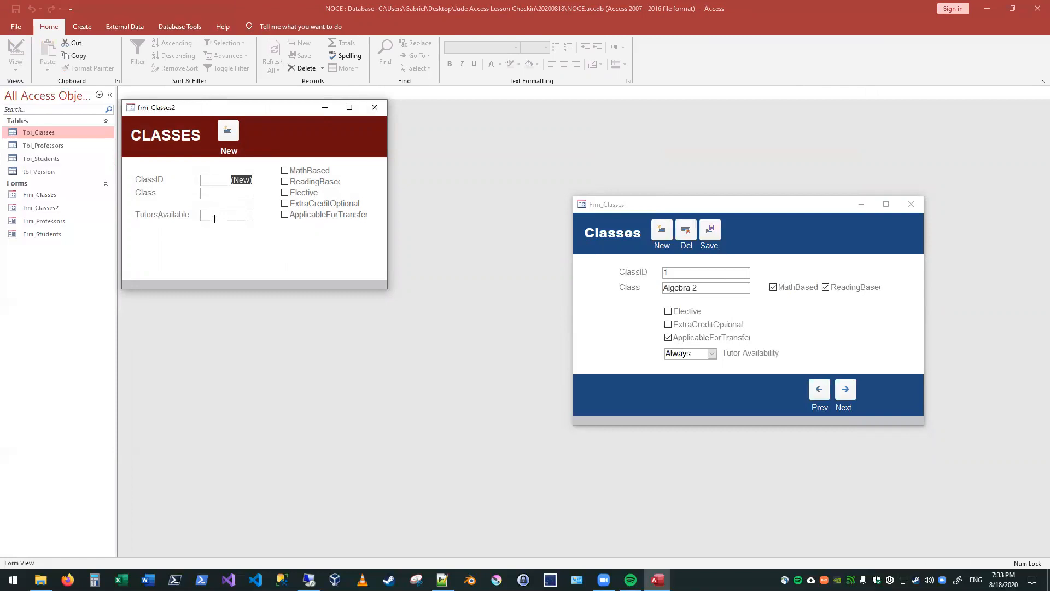
right_click(243, 112)
left_click(236, 179)
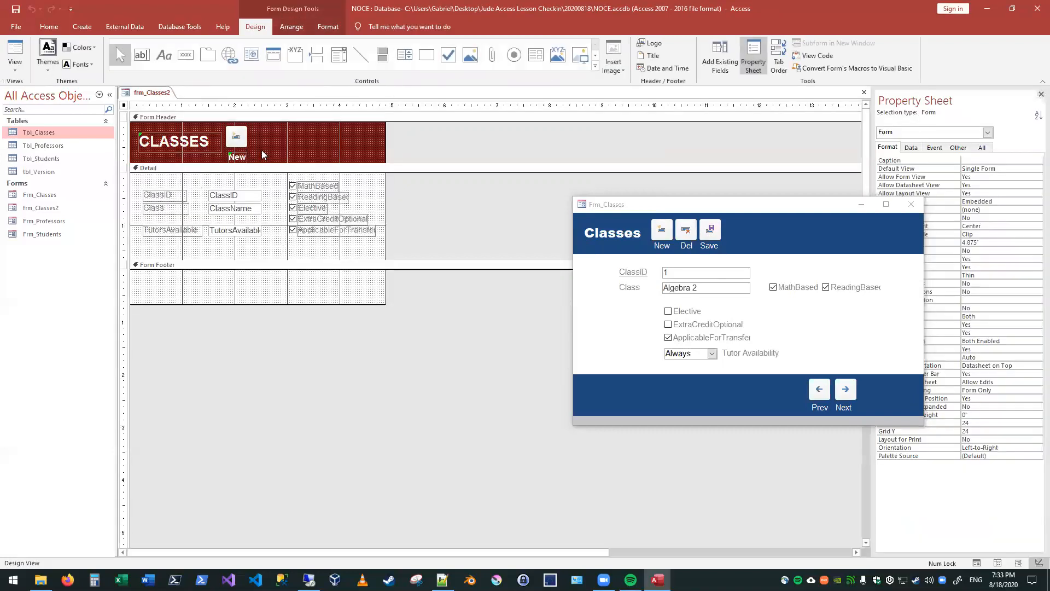
left_click(262, 150)
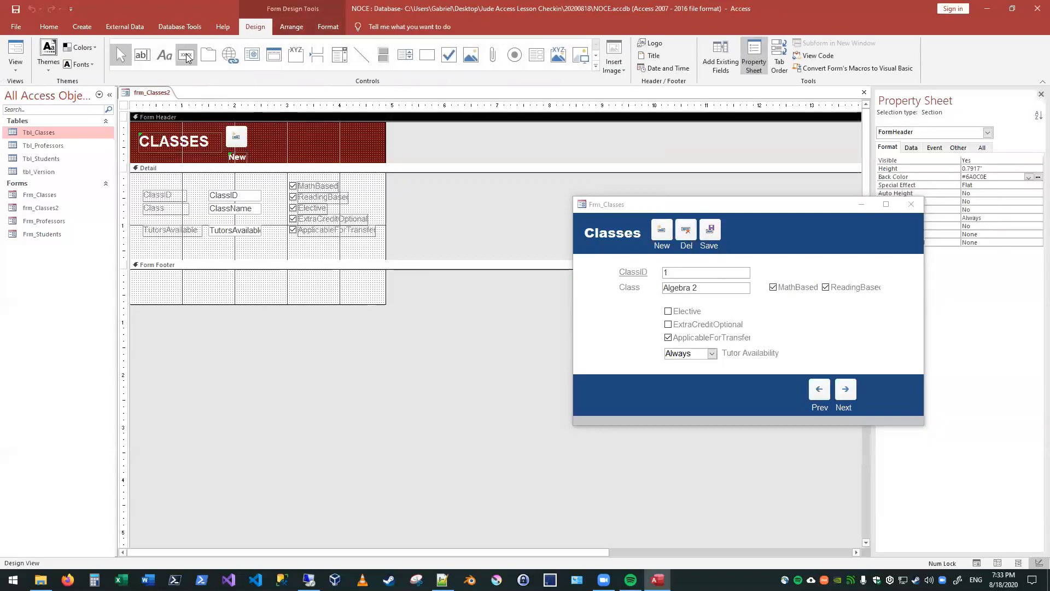
left_click(186, 55)
left_click(261, 133)
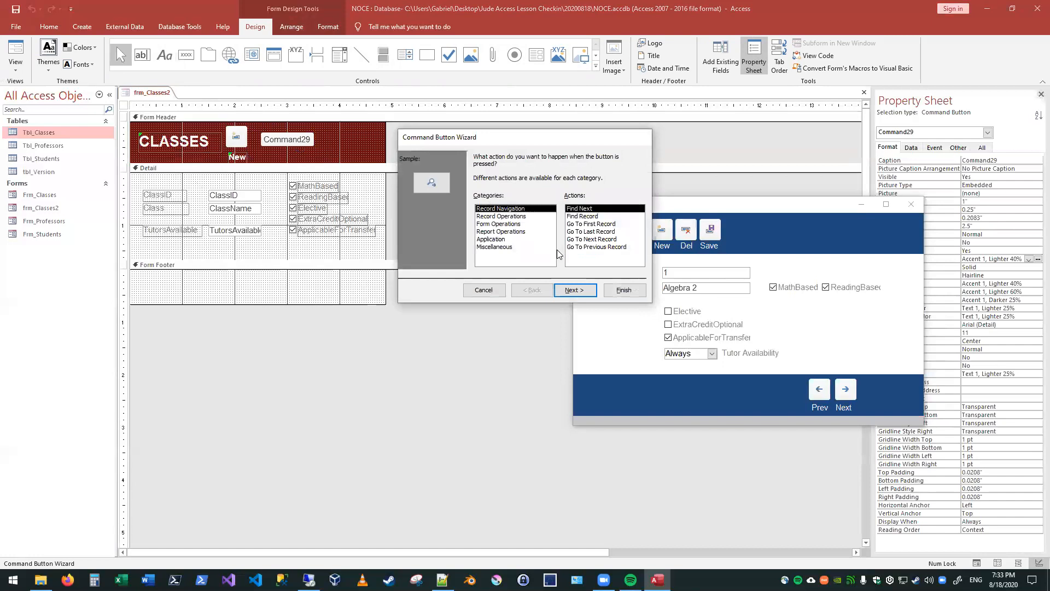
left_click(479, 291)
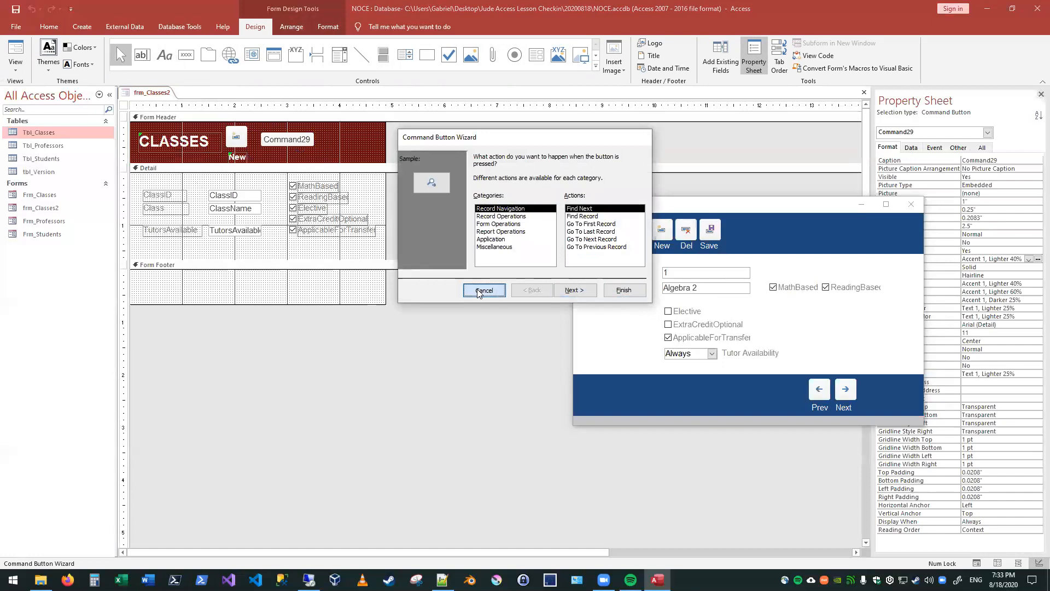
key("Delete")
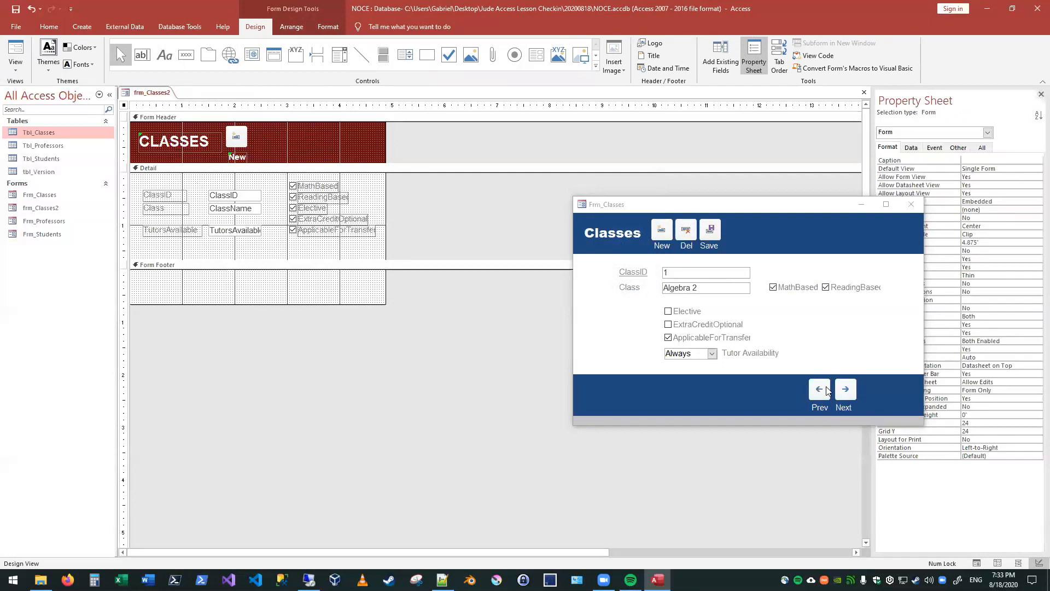
Step: Show frm_Classes2 in Form View and move its window away from the navigation list to compare it with Frm_Classes
left_click(298, 117)
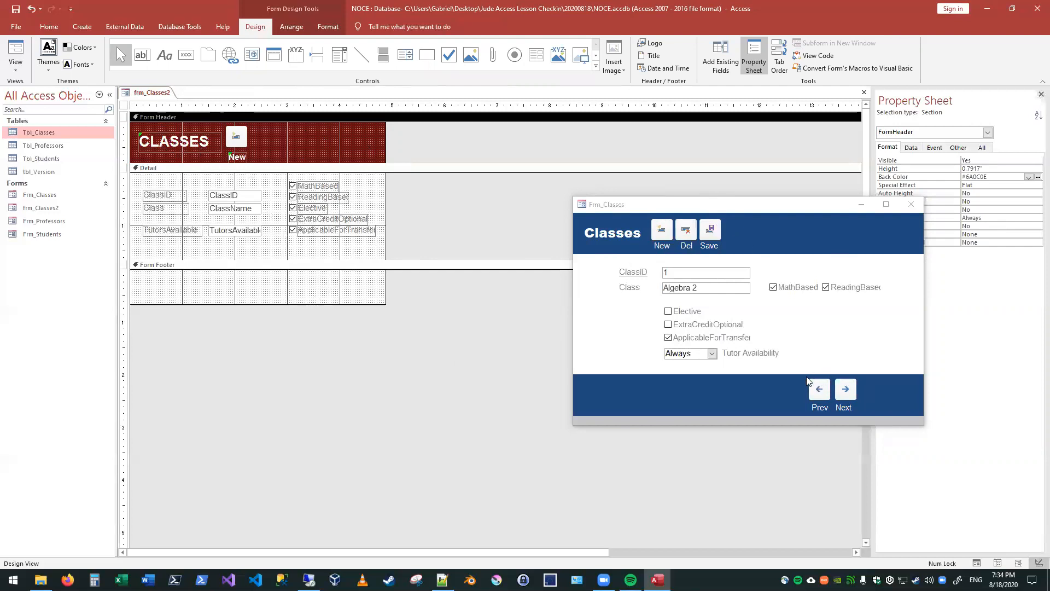
left_click(13, 58)
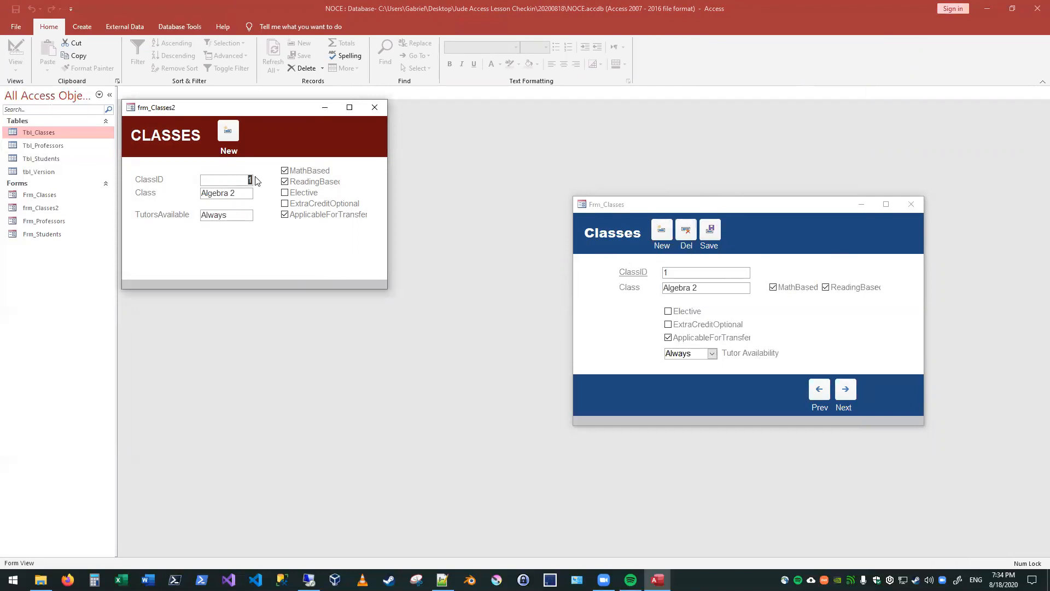
left_click_drag(198, 109, 253, 149)
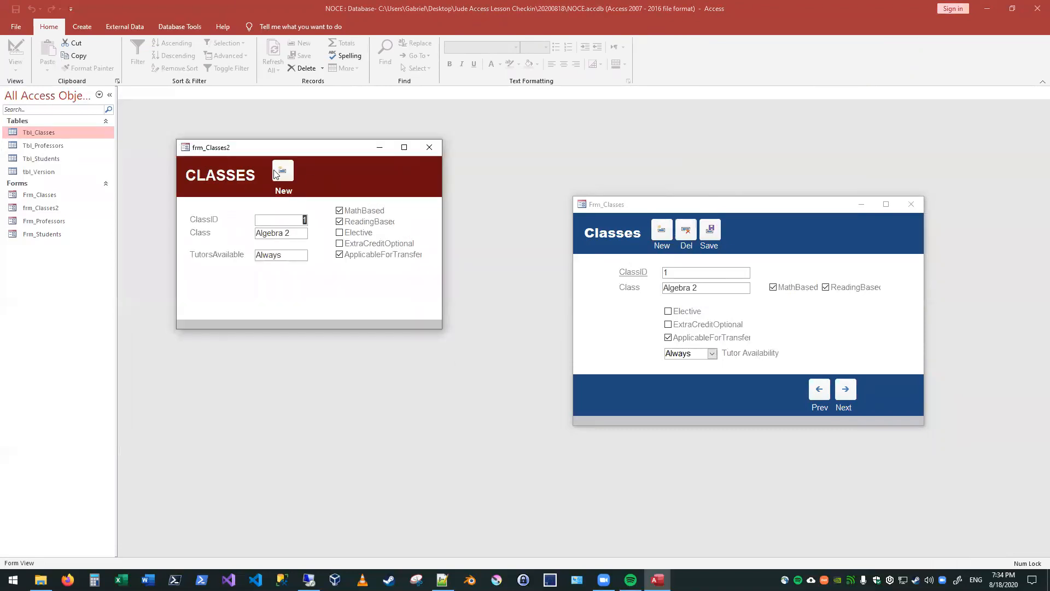
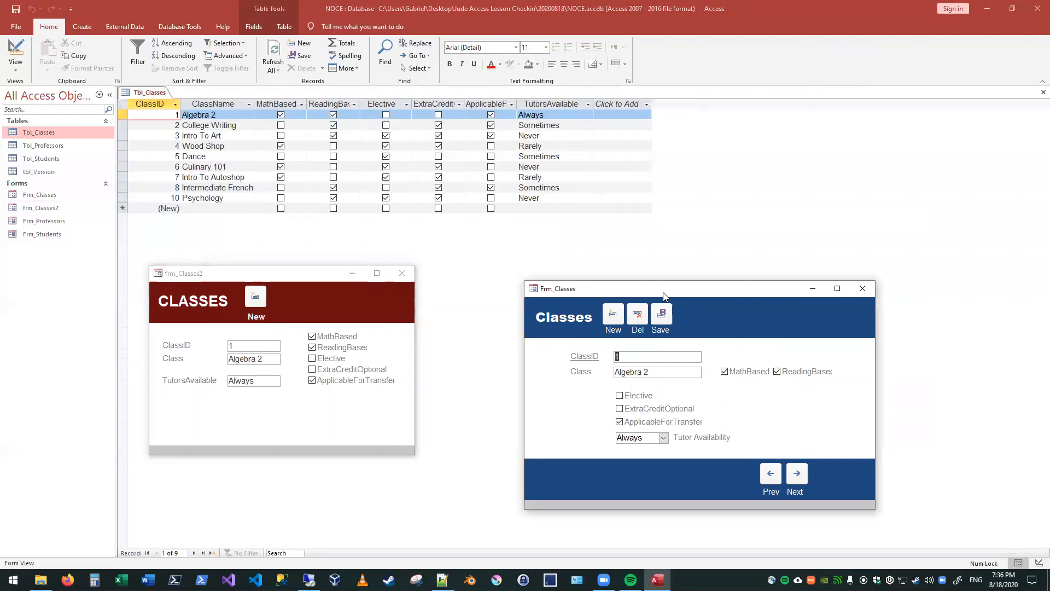
Step: In Frm_Classes, change the class name of record 1 to Algebra 3, save it, and compare the record in frm_Classes2
left_click_drag(665, 295, 684, 297)
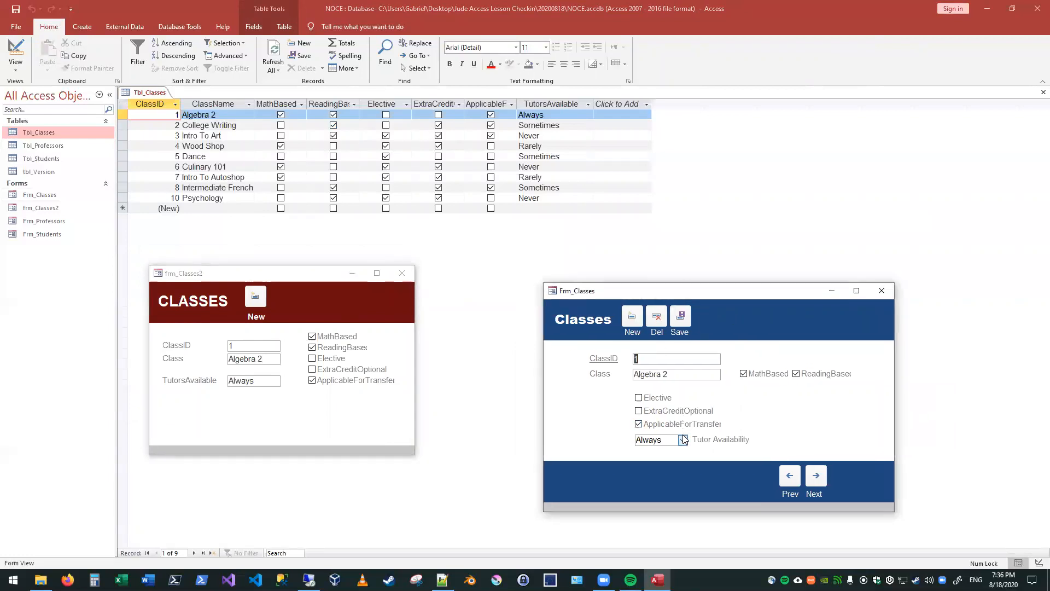
left_click(687, 376)
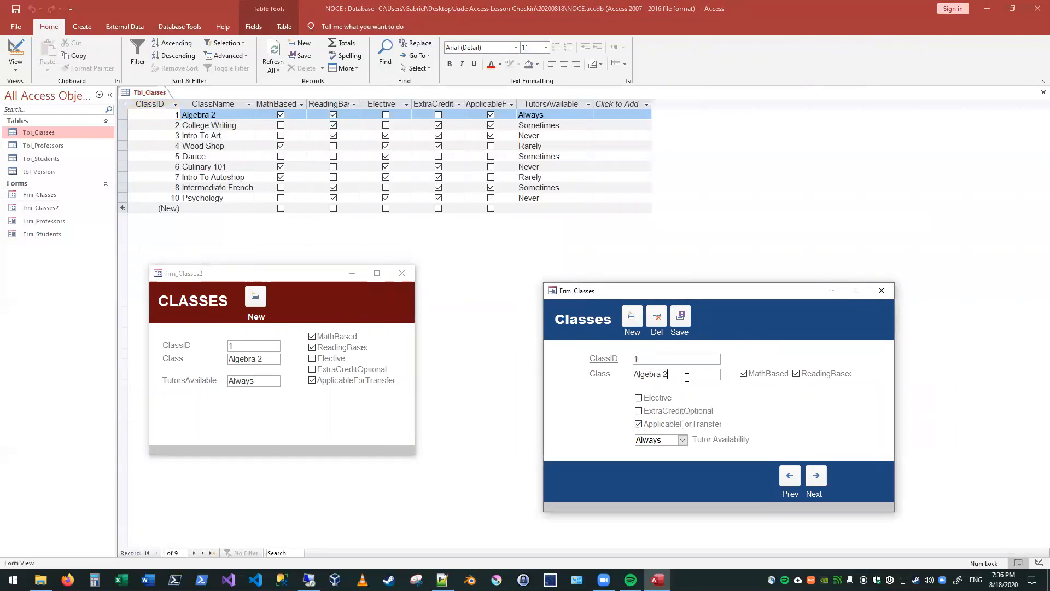
key("BackSpace")
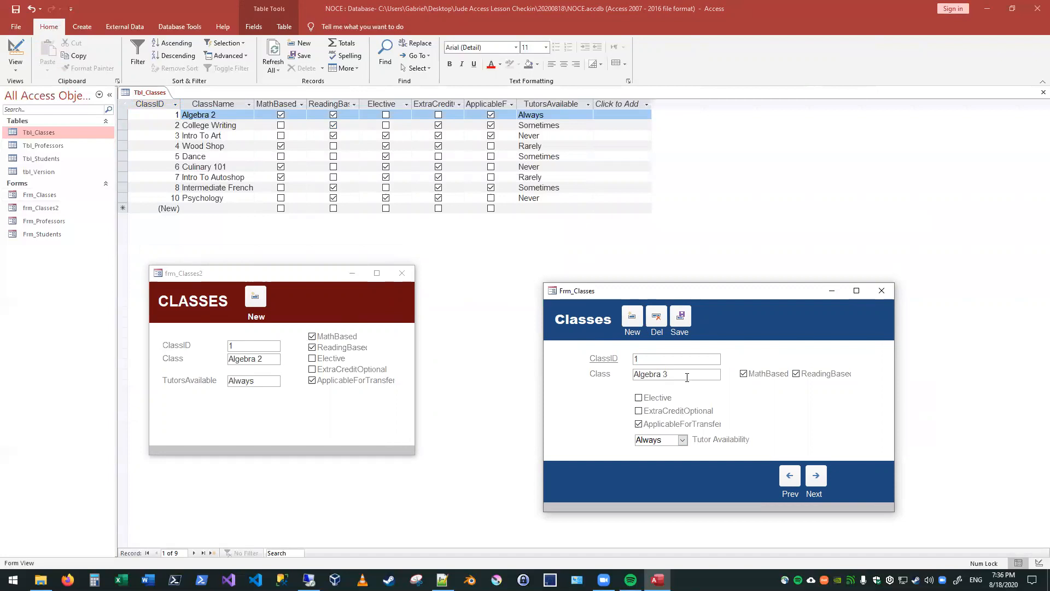
left_click(683, 317)
left_click(306, 290)
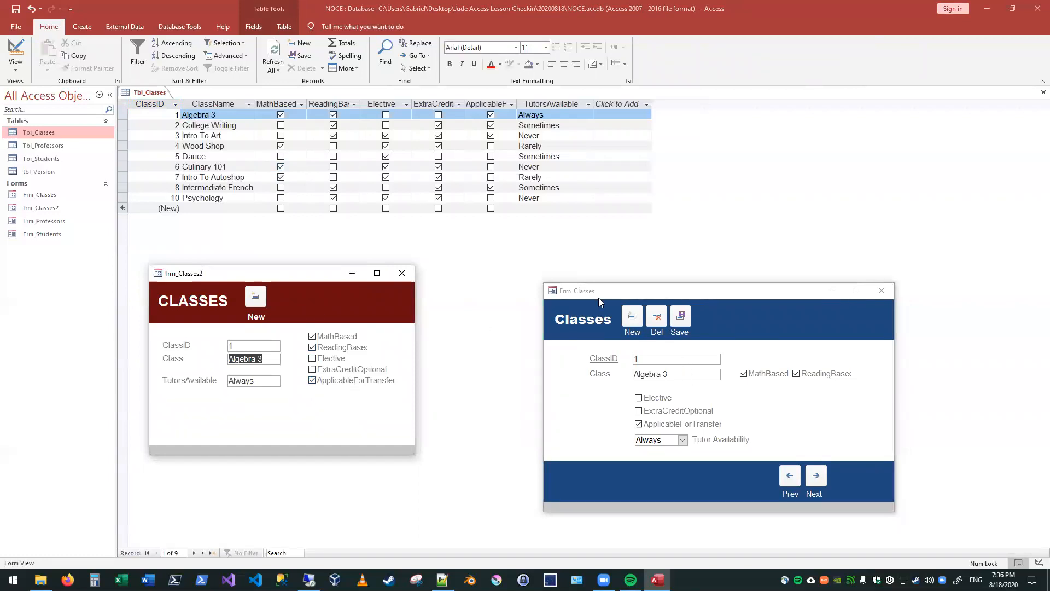
left_click(613, 296)
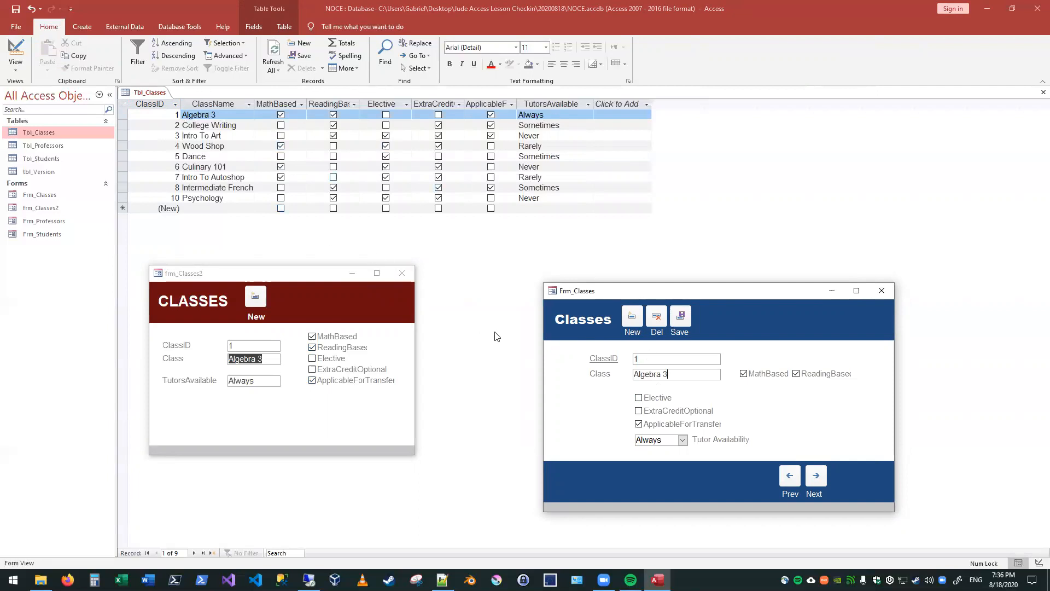
left_click_drag(282, 275, 282, 302)
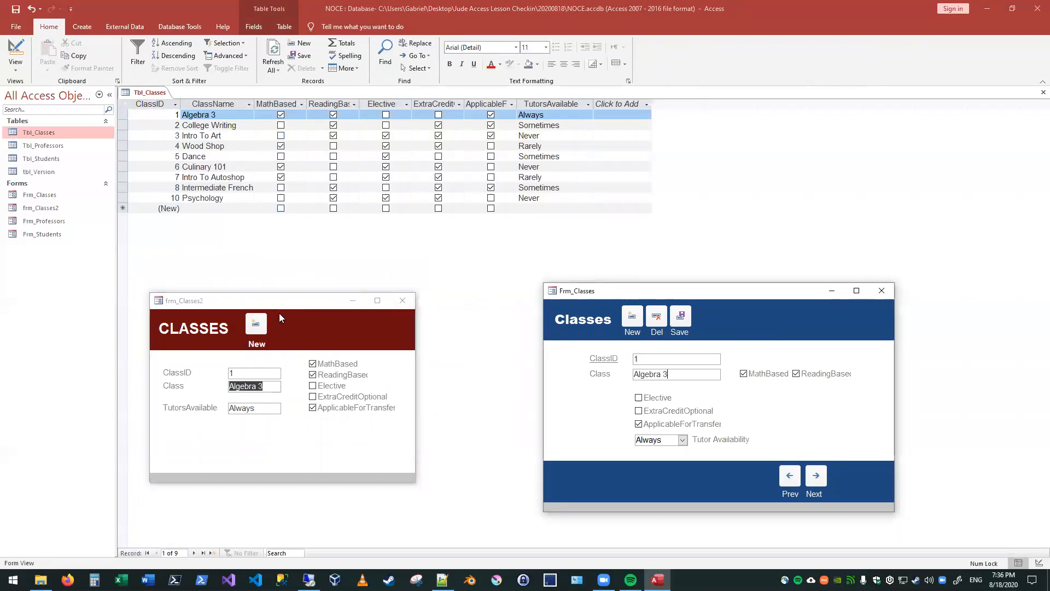
Step: Restore the class name of record 1 to Algebra 2 in Frm_Classes and save the record
left_click(556, 290)
key("BackSpace")
type("2")
left_click(683, 320)
Step: Test saving in Frm_Classes again by storing record 1 as Algebra 3, and resave it as Algebra 2
left_click(689, 376)
type("3")
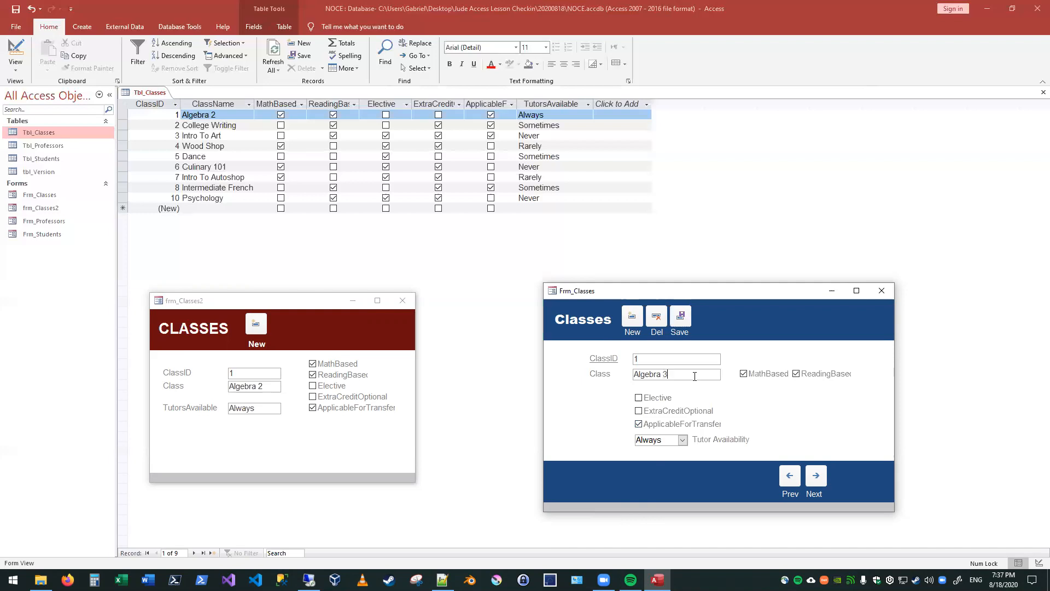
left_click(681, 317)
left_click(676, 374)
type("2")
left_click(681, 318)
Step: Close frm_Classes2 and reopen it in Form View beside Frm_Classes
left_click(401, 300)
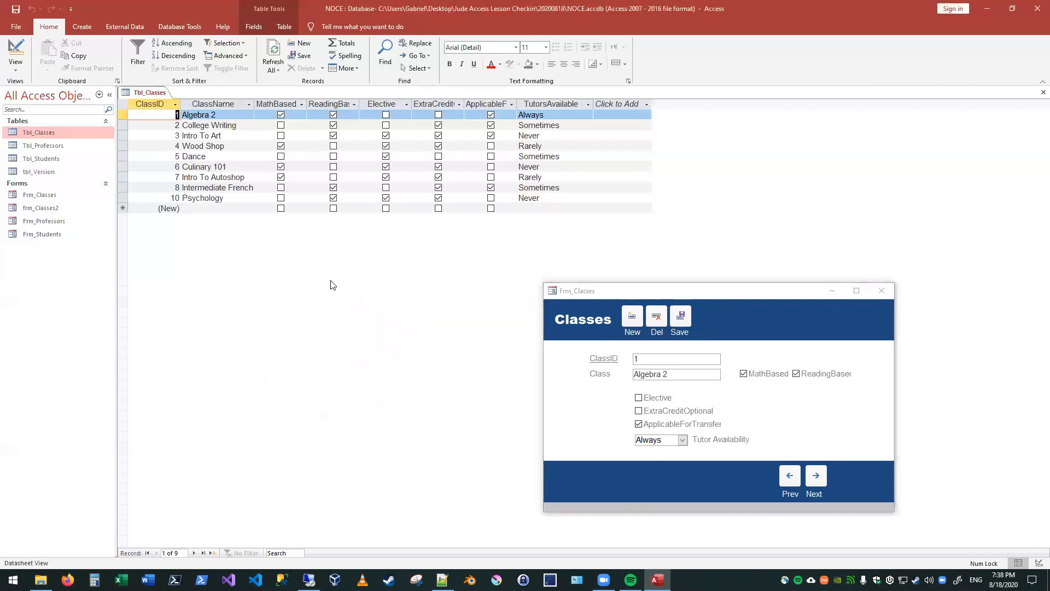
left_click(41, 211)
right_click(42, 211)
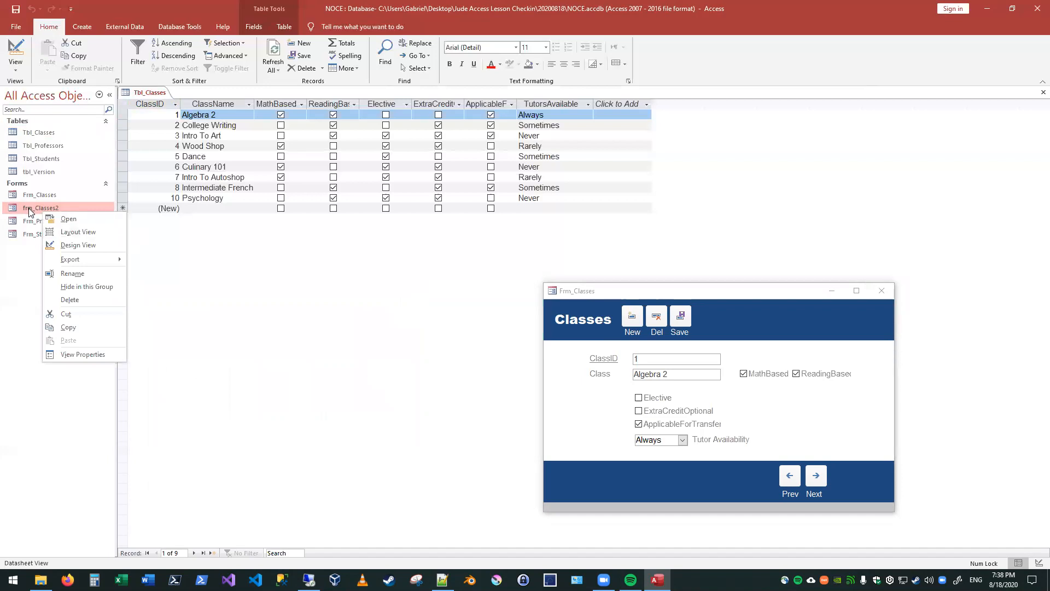
double_click(29, 208)
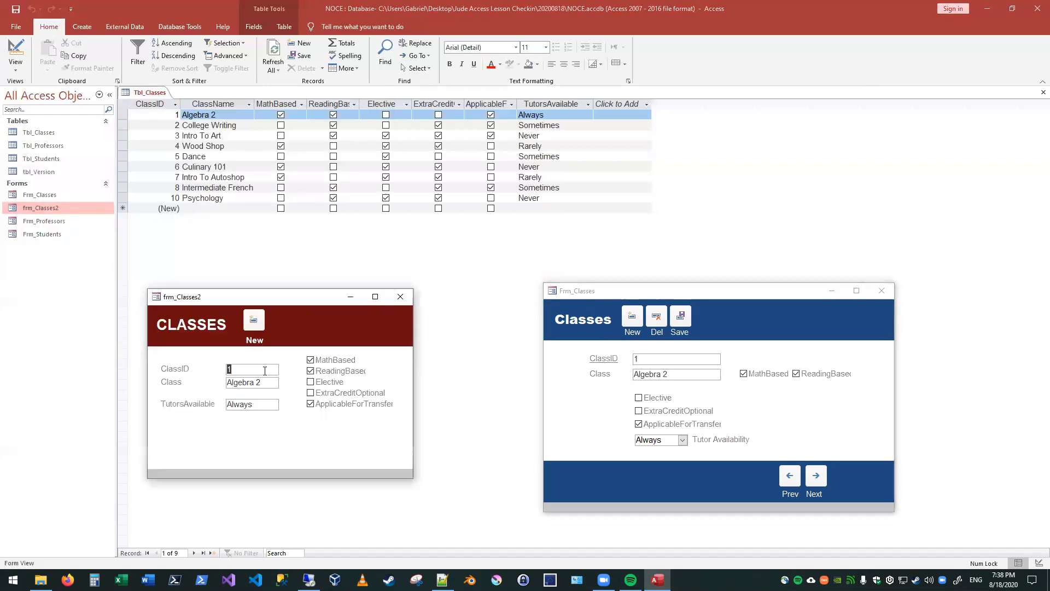
Step: Expand the Tutor Availability list in Frm_Classes to examine its choices
left_click(702, 374)
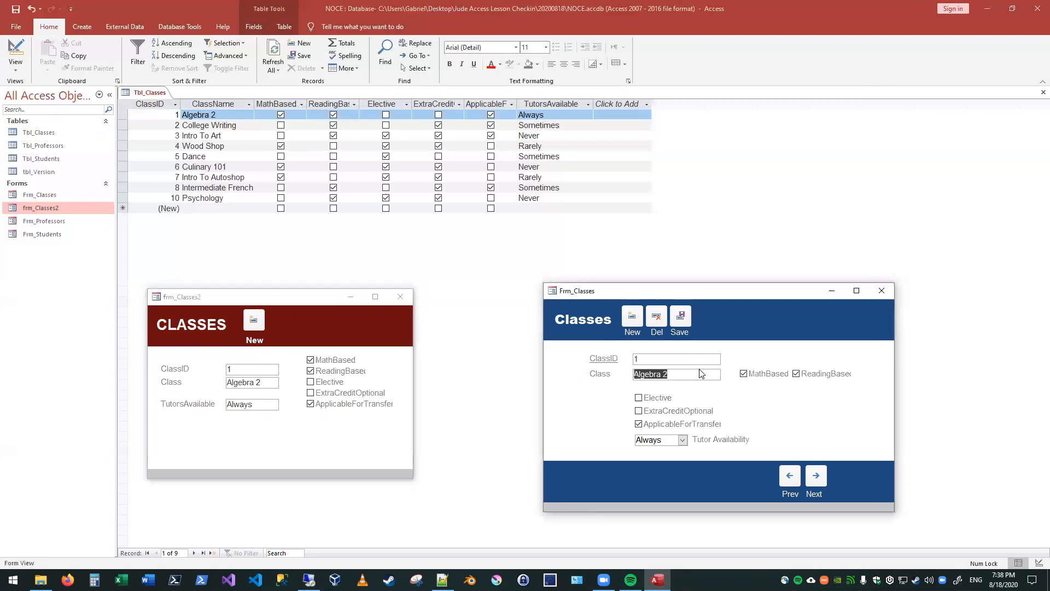
left_click(671, 440)
left_click(682, 440)
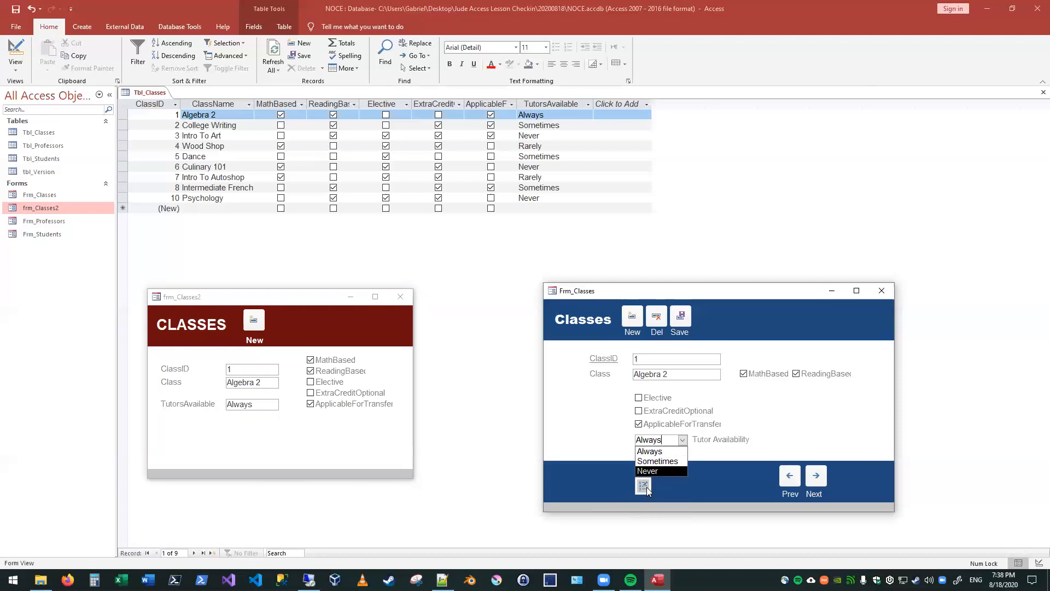
Step: In Design View of Frm_Classes, turn off Allow Value List Edits for the Tutor Availability combo box
right_click(665, 295)
left_click(626, 356)
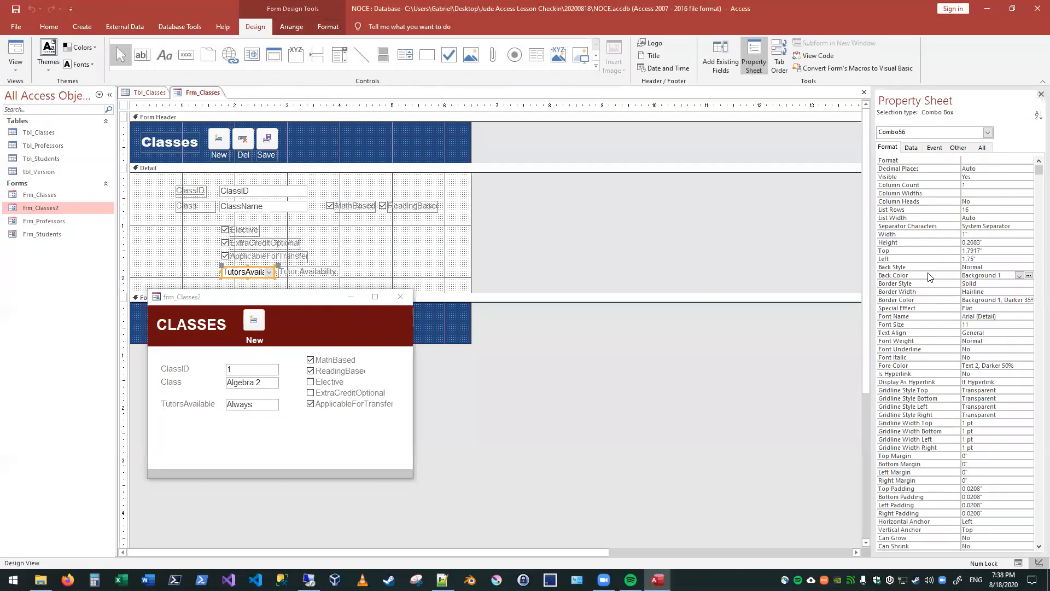
left_click(911, 147)
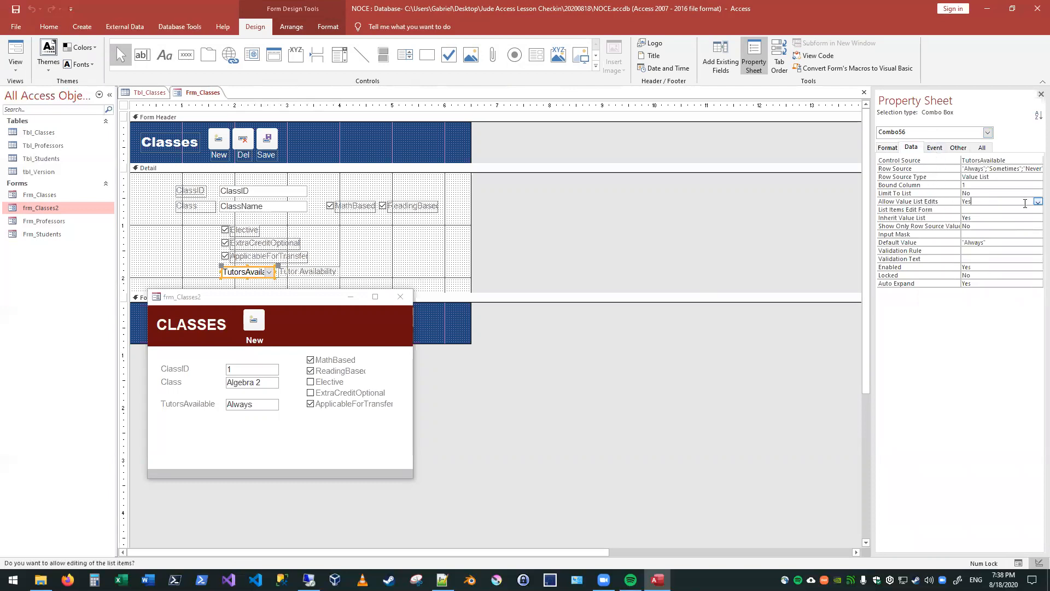
double_click(979, 202)
left_click(539, 201)
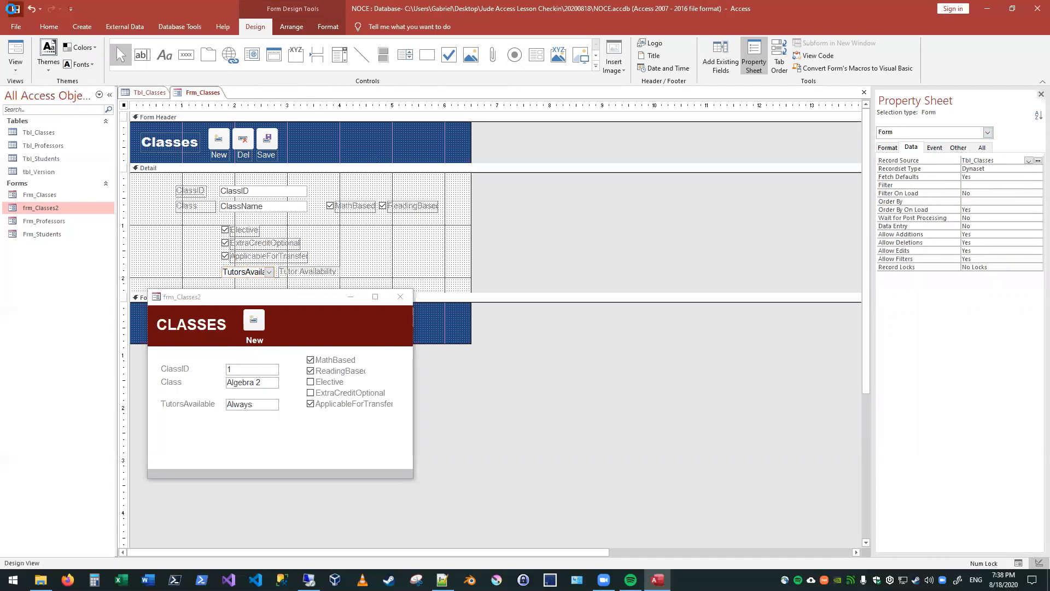
Step: Return Frm_Classes to Form View, check its Tutor Availability list, and place the window beside frm_Classes2
left_click(16, 54)
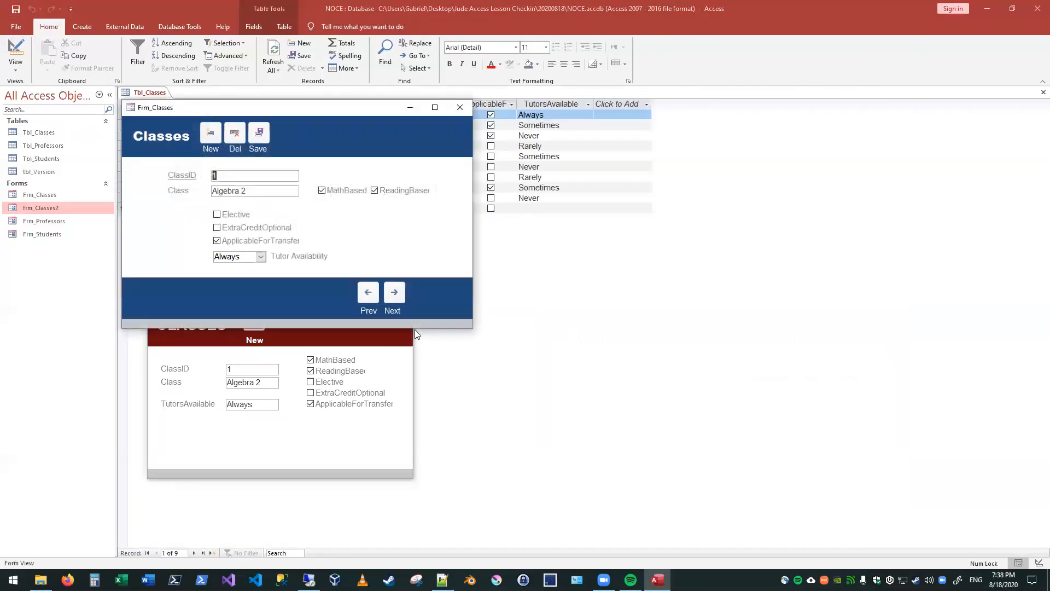
left_click(261, 256)
left_click_drag(286, 113, 760, 271)
left_click(733, 414)
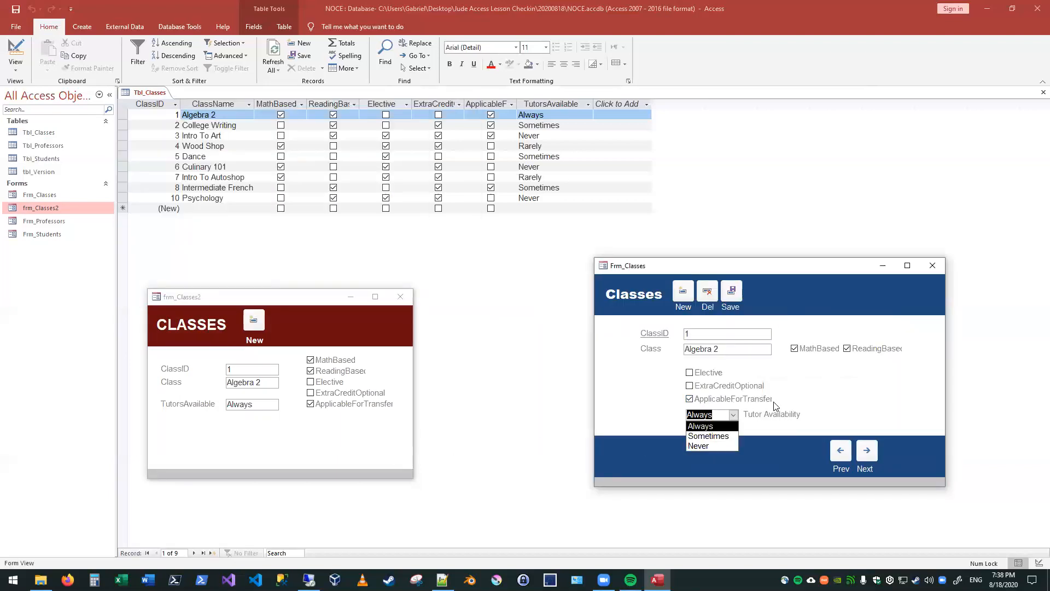
left_click(761, 347)
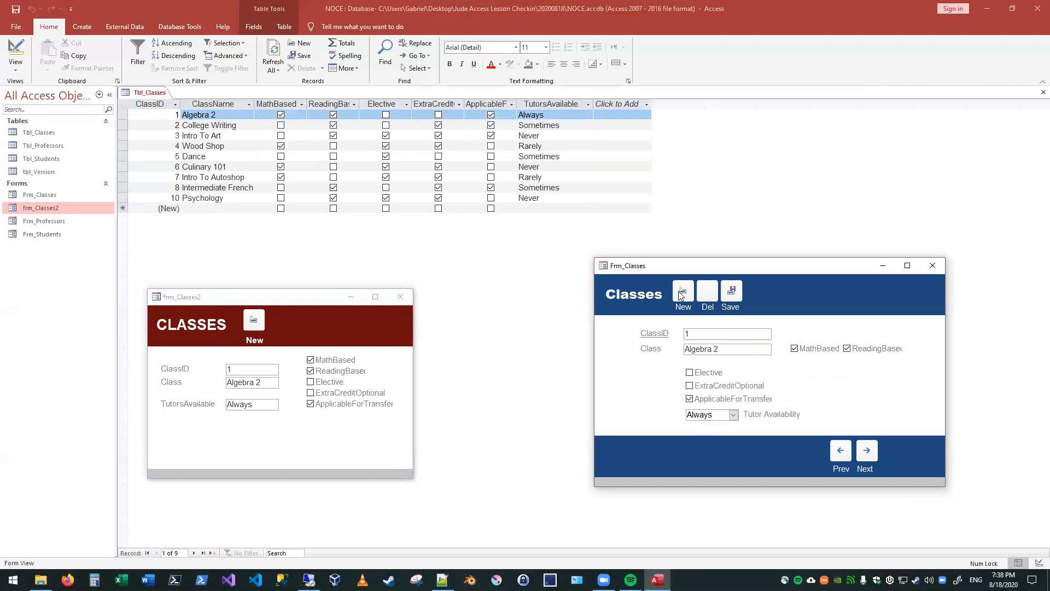
left_click_drag(760, 261, 665, 260)
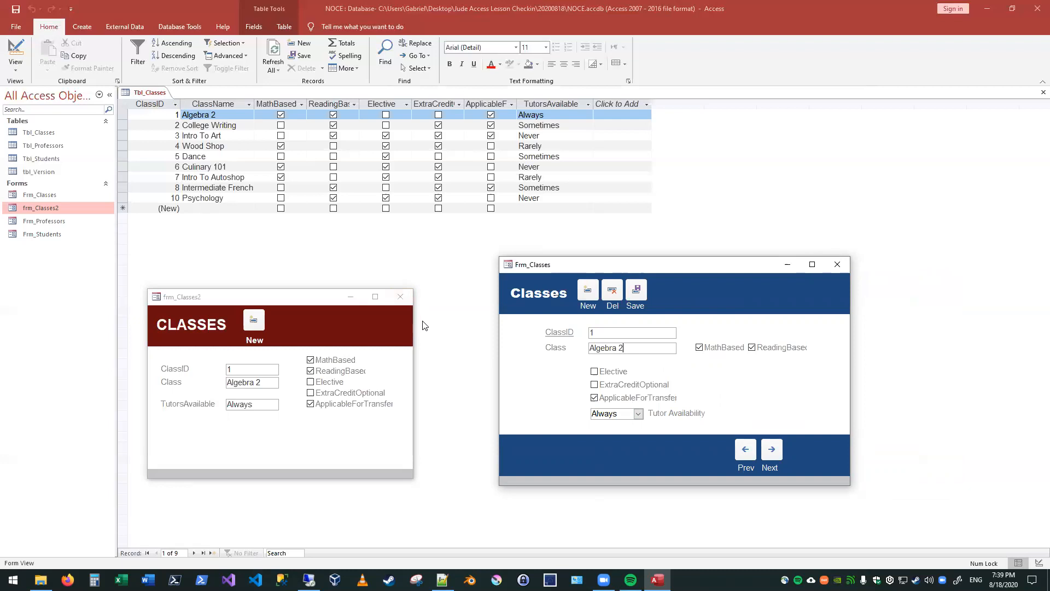
Step: Close frm_Classes2 and permanently delete it from the database
left_click(257, 405)
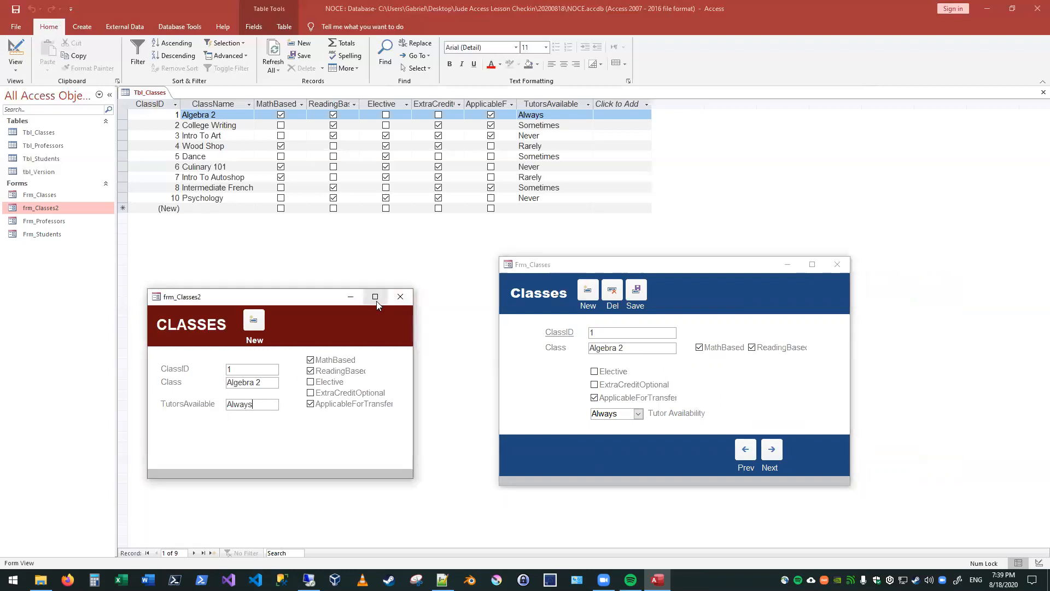
left_click(400, 297)
right_click(55, 208)
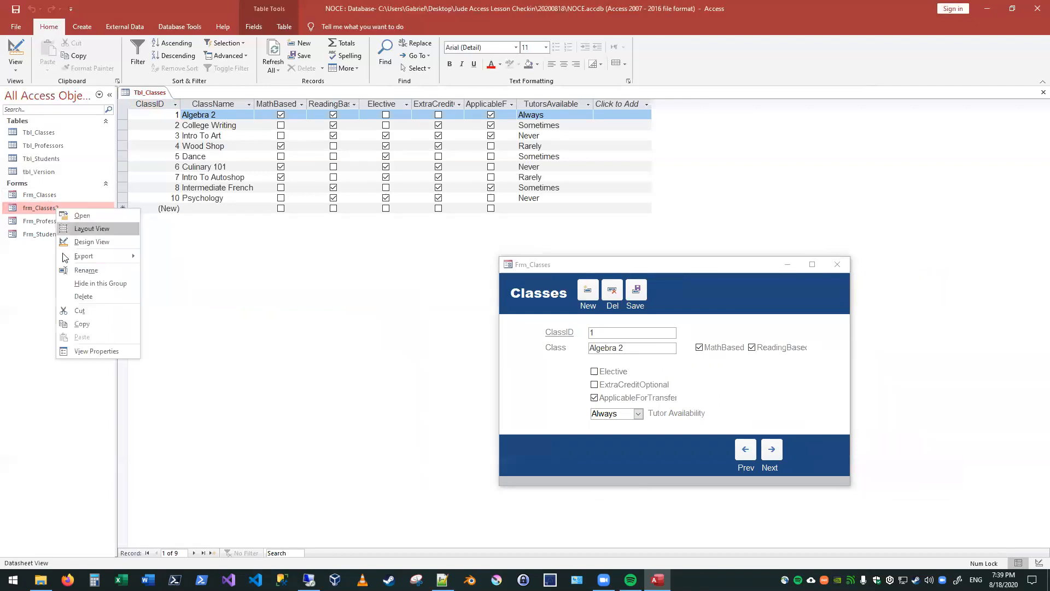
left_click(100, 296)
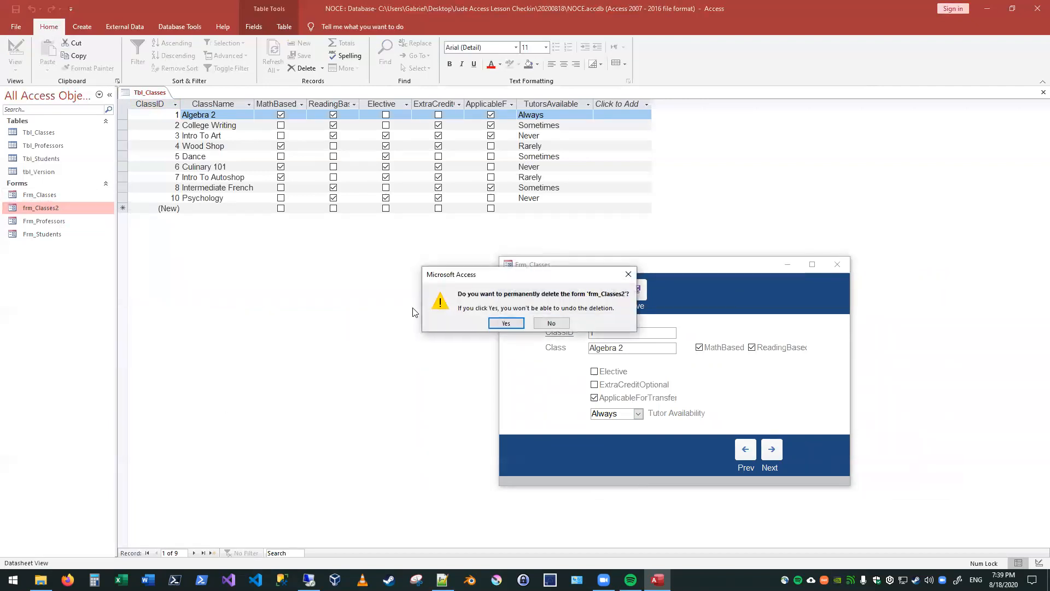
left_click(508, 323)
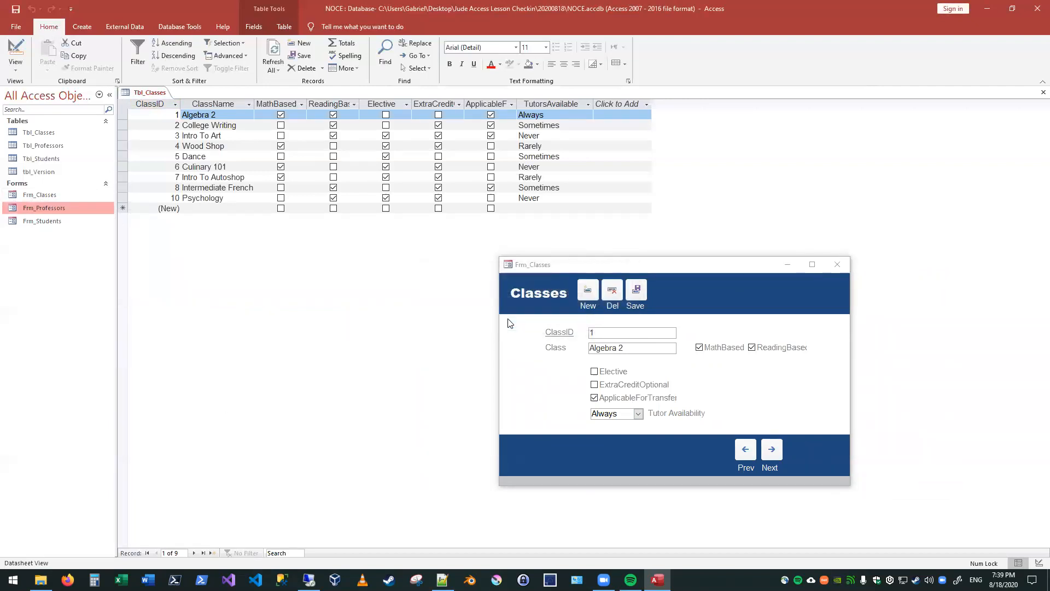
Step: Open Frm_Professors beside Frm_Classes to compare their layouts, and close both forms
left_click(599, 267)
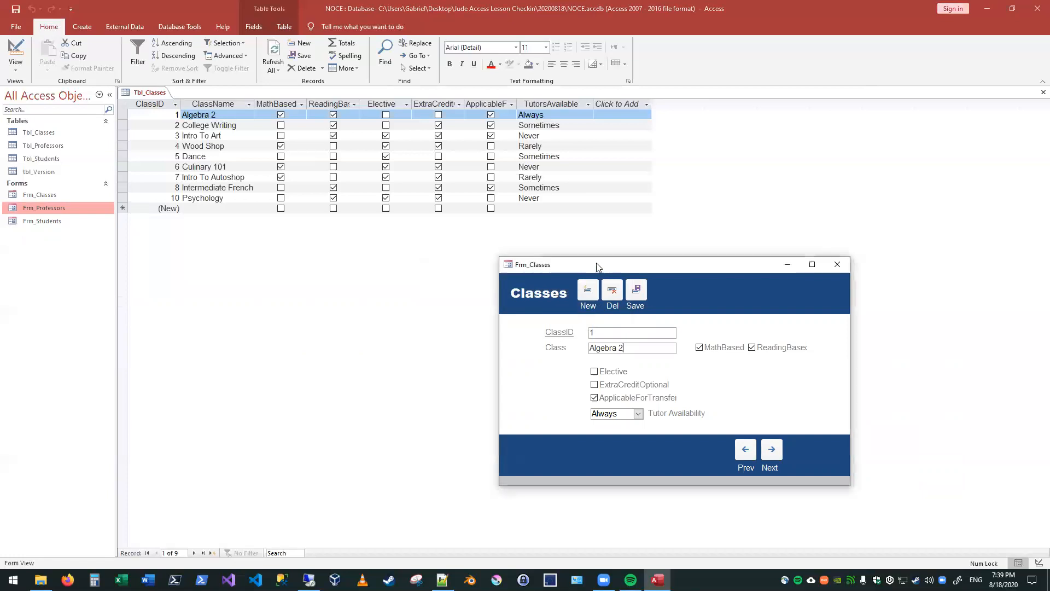
left_click_drag(599, 267, 308, 255)
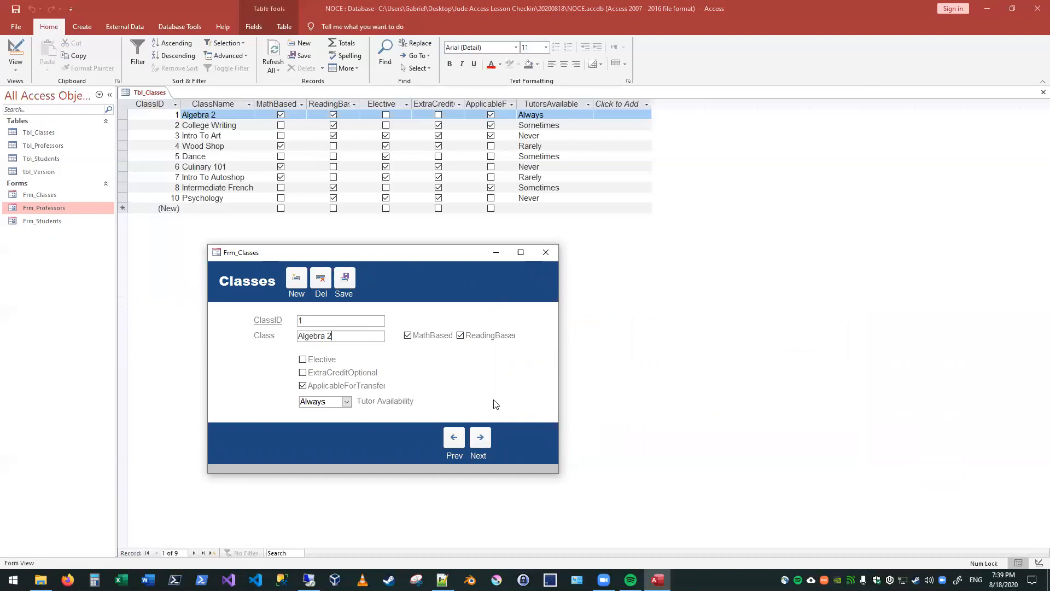
double_click(59, 202)
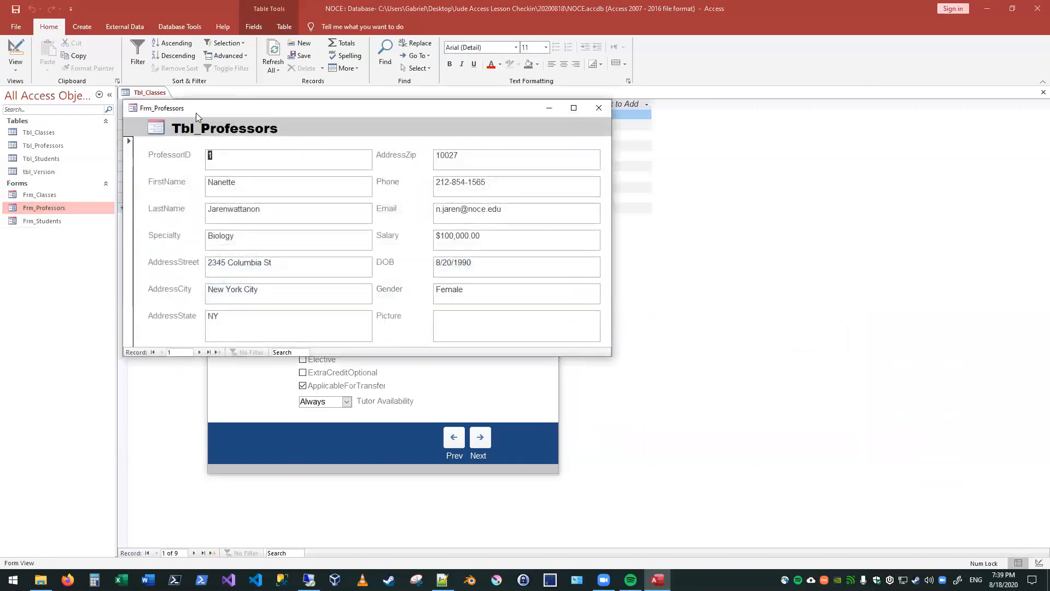
left_click_drag(361, 248, 297, 286)
left_click_drag(713, 177, 822, 250)
left_click_drag(312, 288, 319, 244)
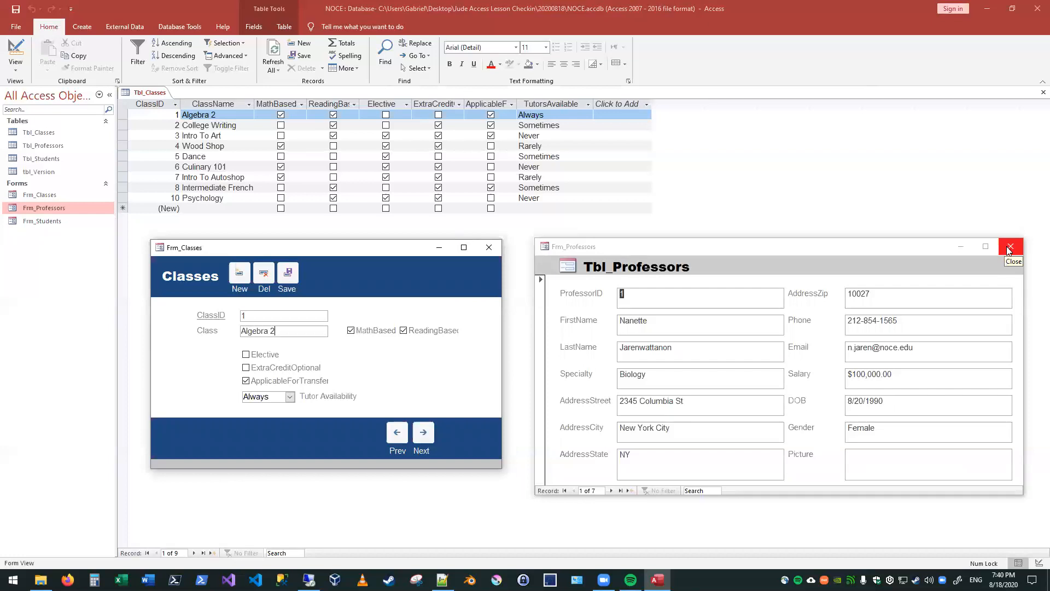
left_click(1010, 247)
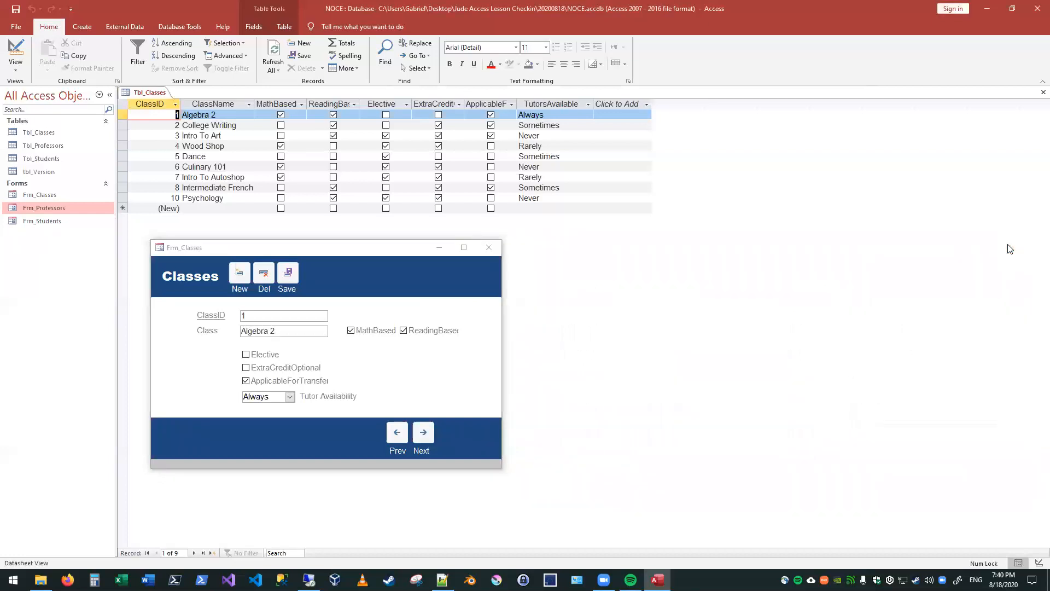
left_click(488, 250)
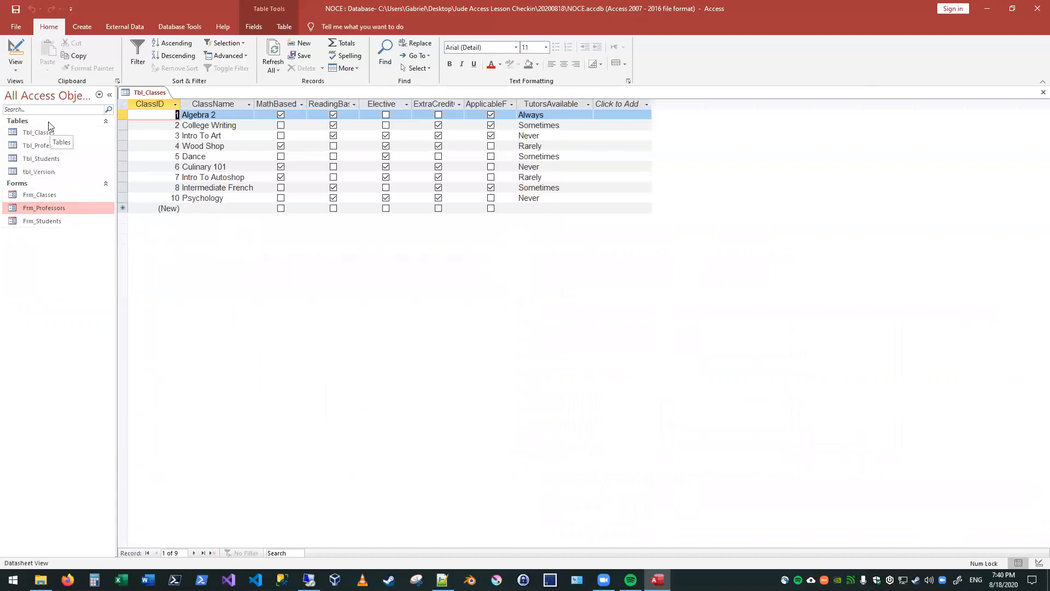
Step: View the Tbl_Professors and Tbl_Students datasheets, and close all open tables
left_click(59, 147)
double_click(58, 146)
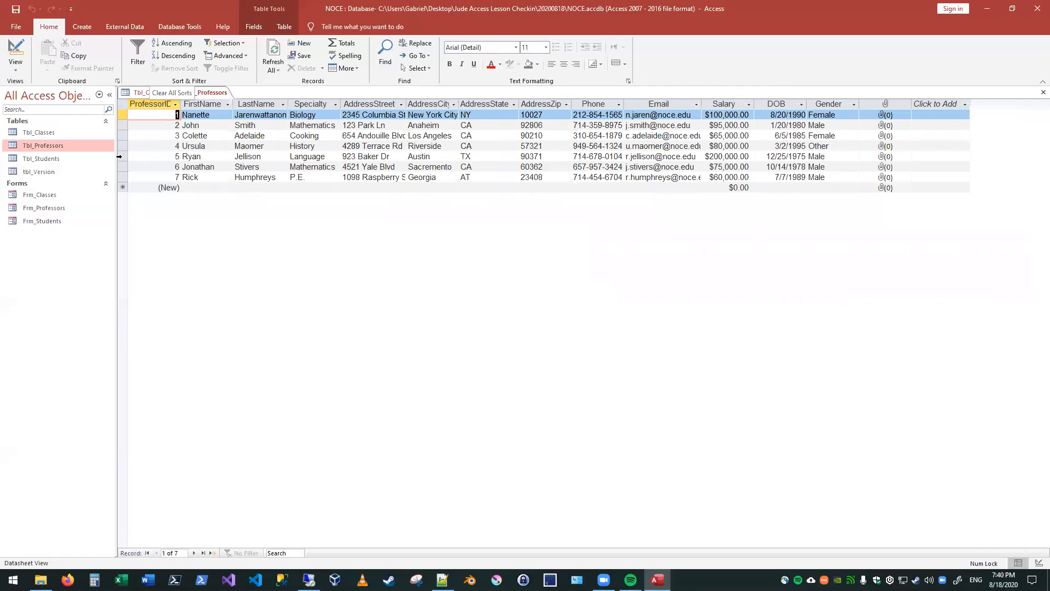
left_click(57, 162)
double_click(57, 163)
middle_click(134, 91)
middle_click(135, 91)
middle_click(134, 92)
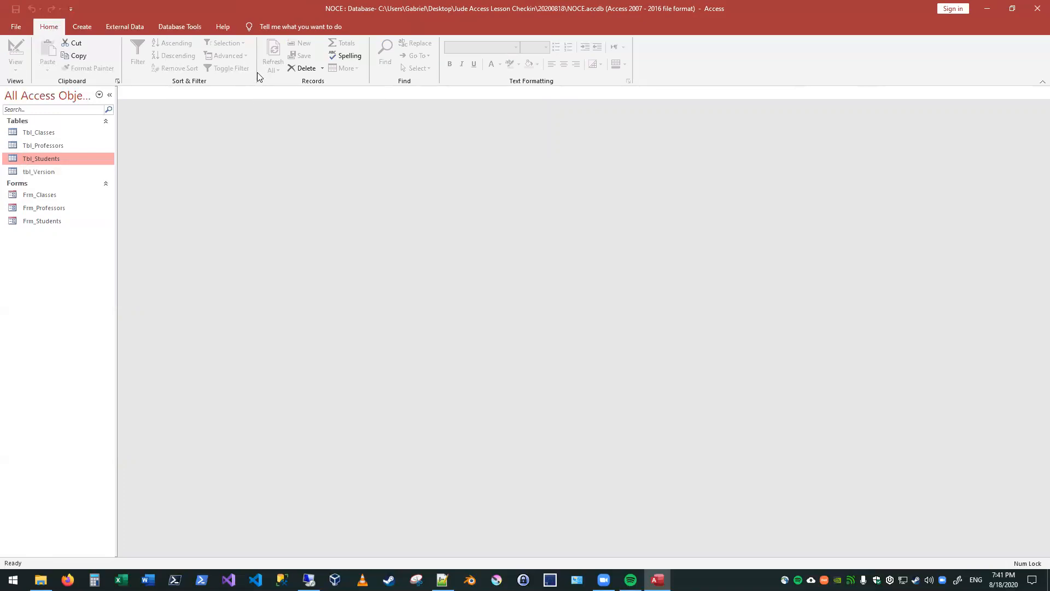
Step: Open Frm_Classes, place its window near the middle of the workspace, and check which views it offers
left_click(13, 184)
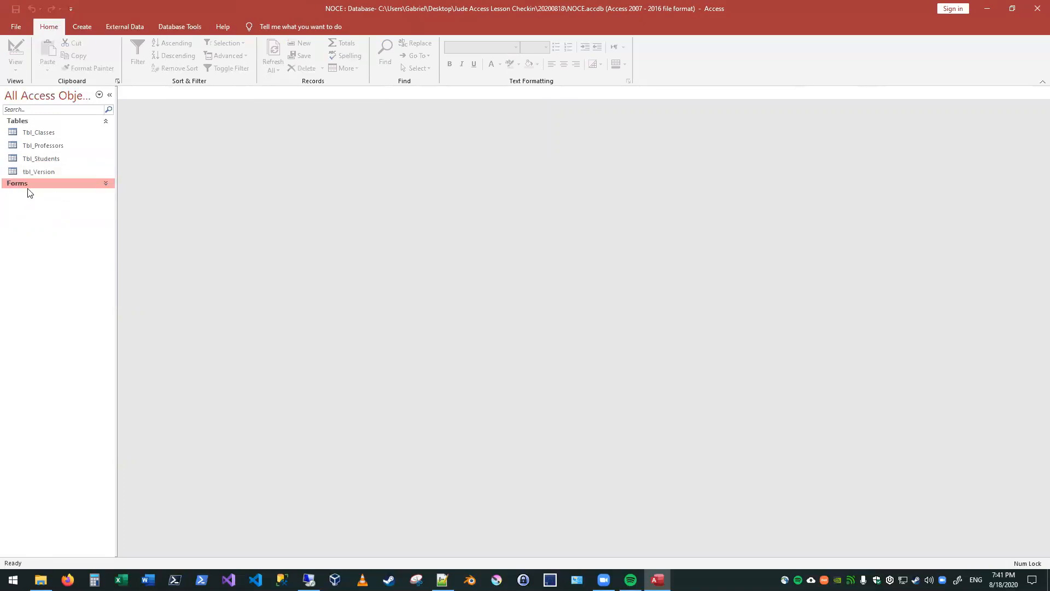
double_click(56, 195)
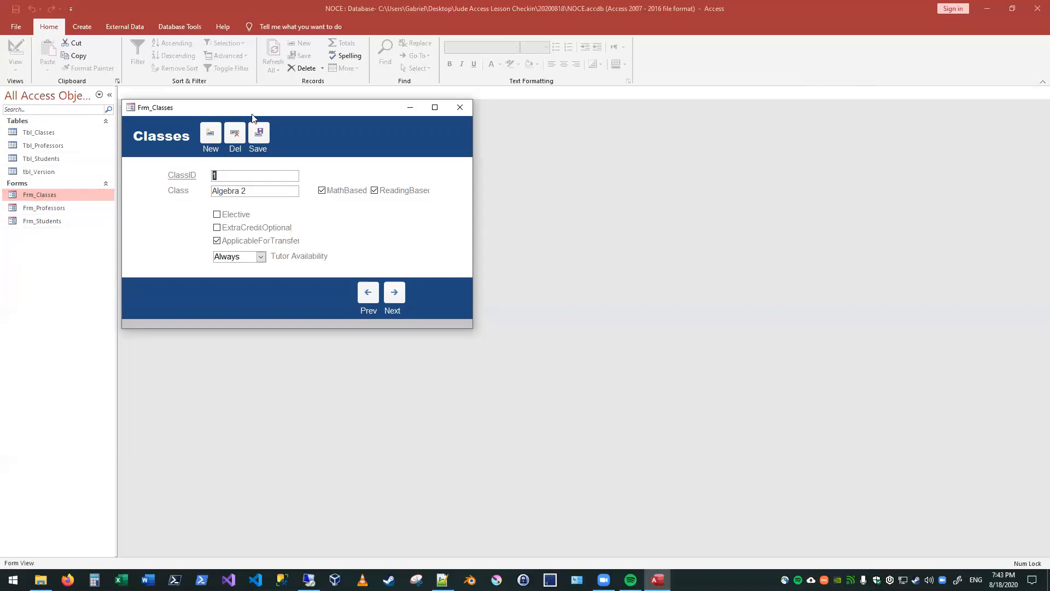
left_click_drag(273, 112, 432, 191)
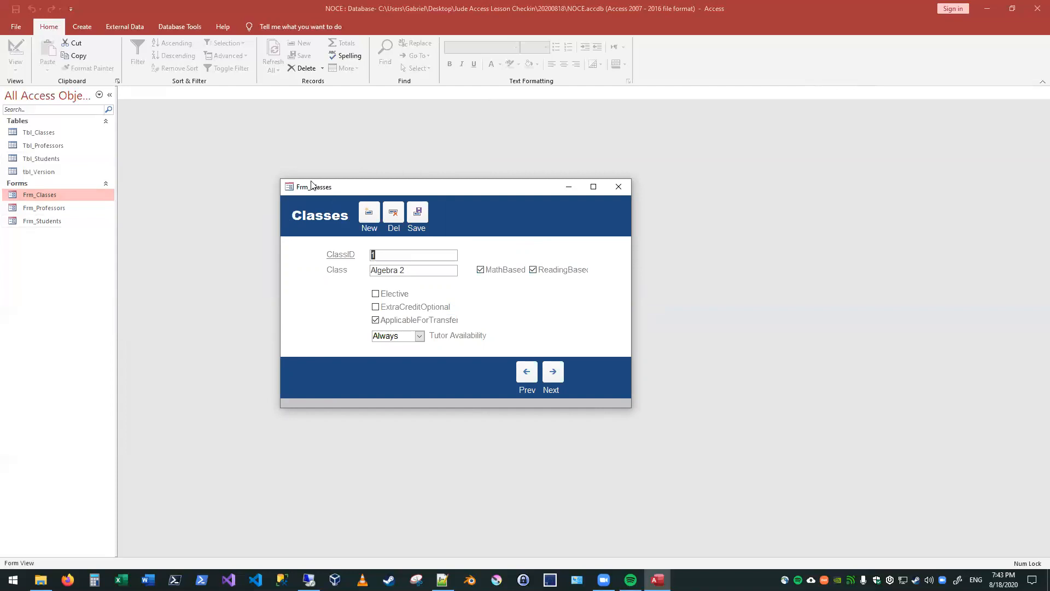
right_click(356, 186)
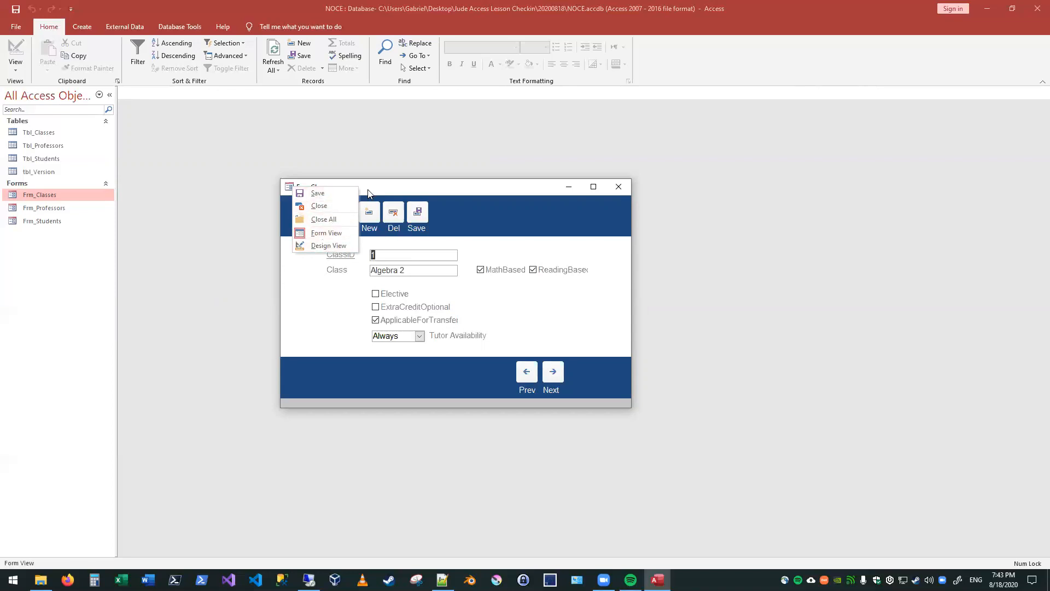
left_click(388, 190)
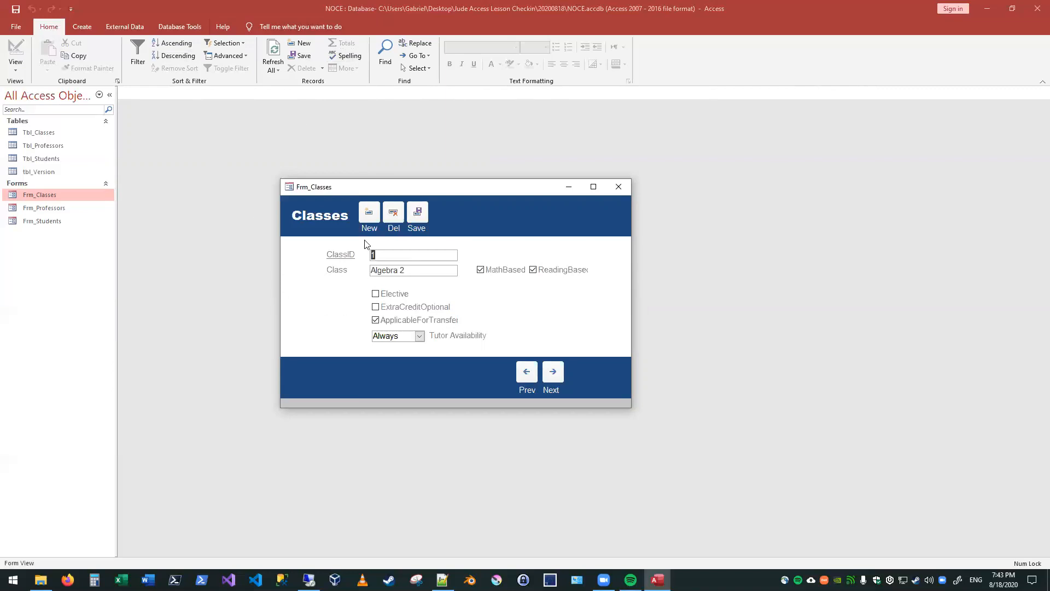
left_click(356, 5)
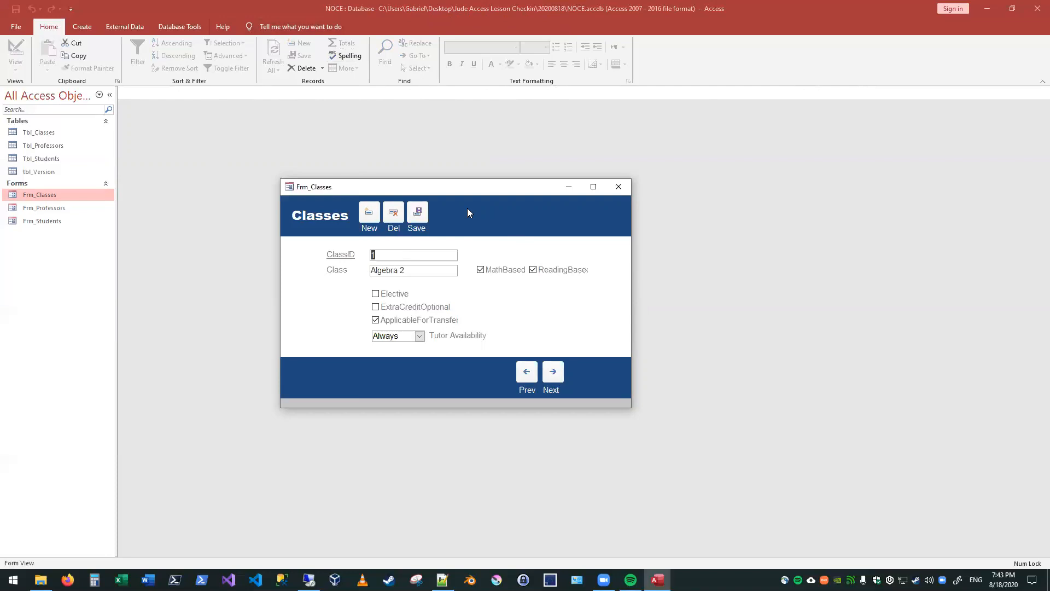
Step: Examine the Make ACCDE option among the database save formats, and return to the database without saving
left_click(186, 35)
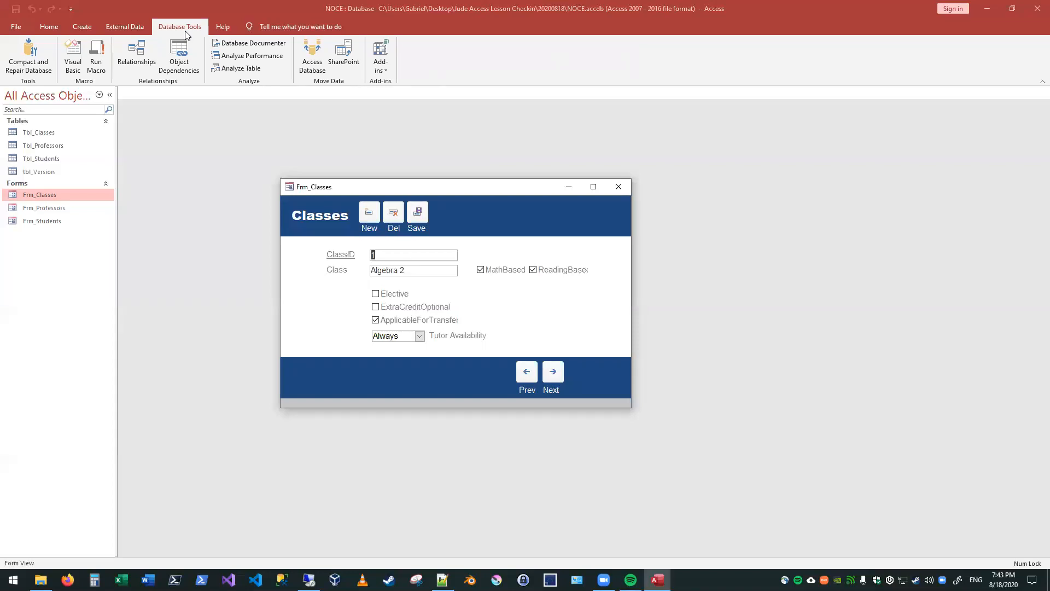
left_click(24, 31)
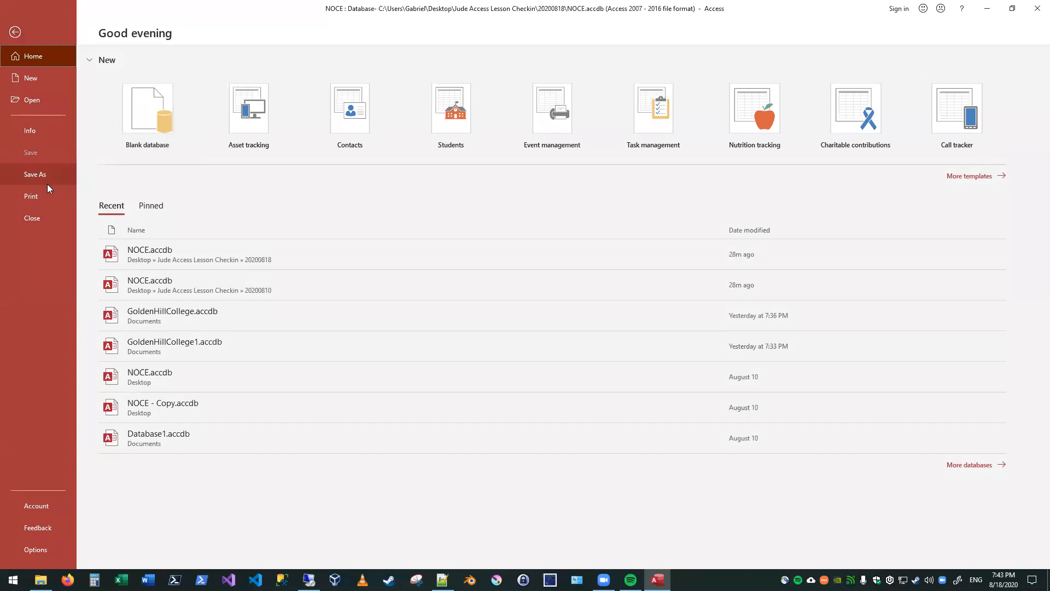
left_click(47, 181)
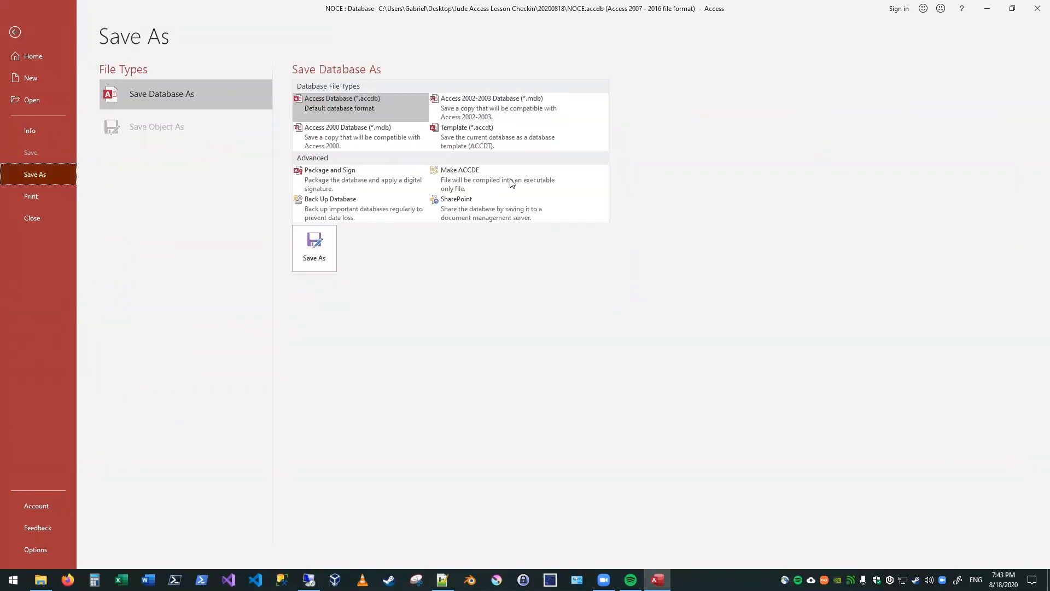
left_click(479, 188)
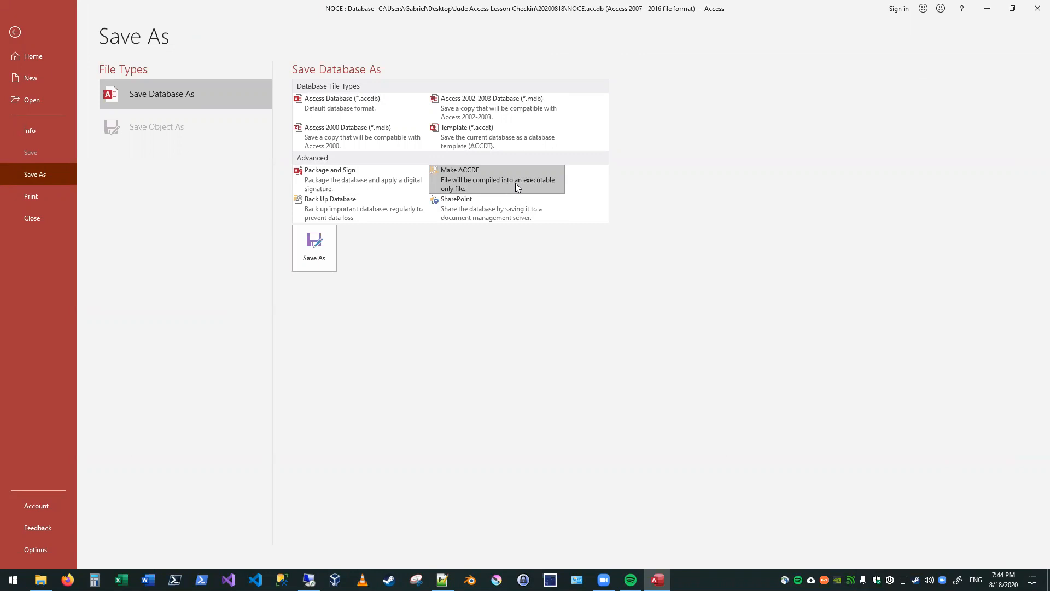
left_click(18, 35)
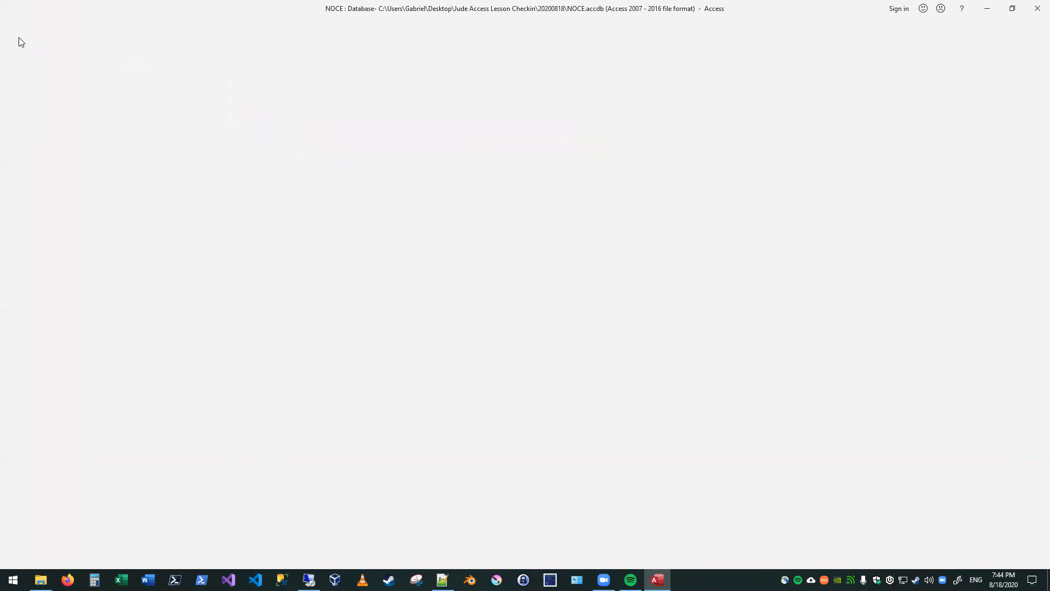
Step: Check that Design View is offered for Frm_Classes, keep it in Form View, and shift its window slightly upward
right_click(340, 187)
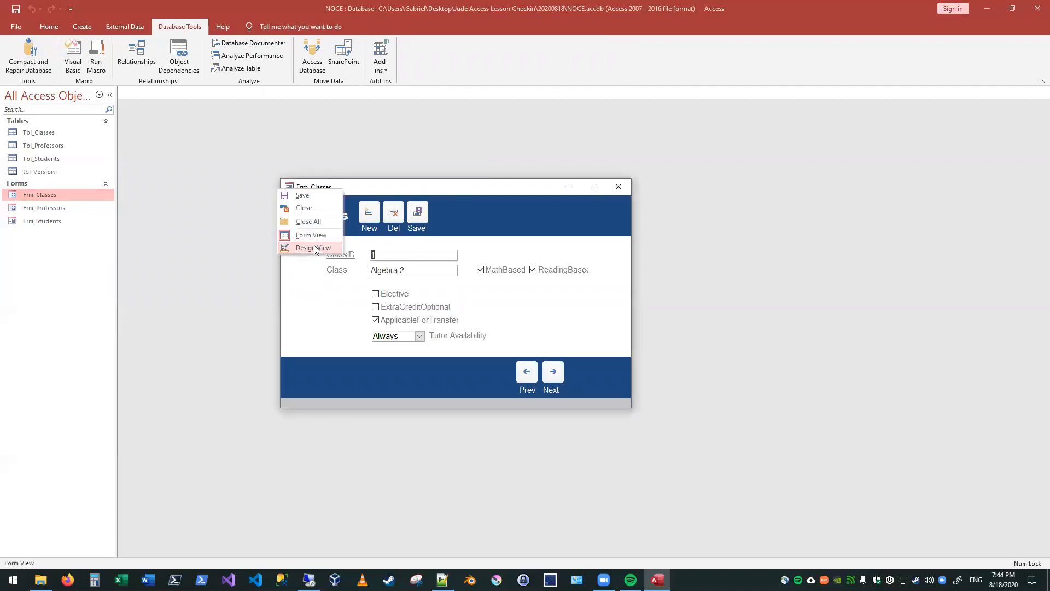
left_click(442, 189)
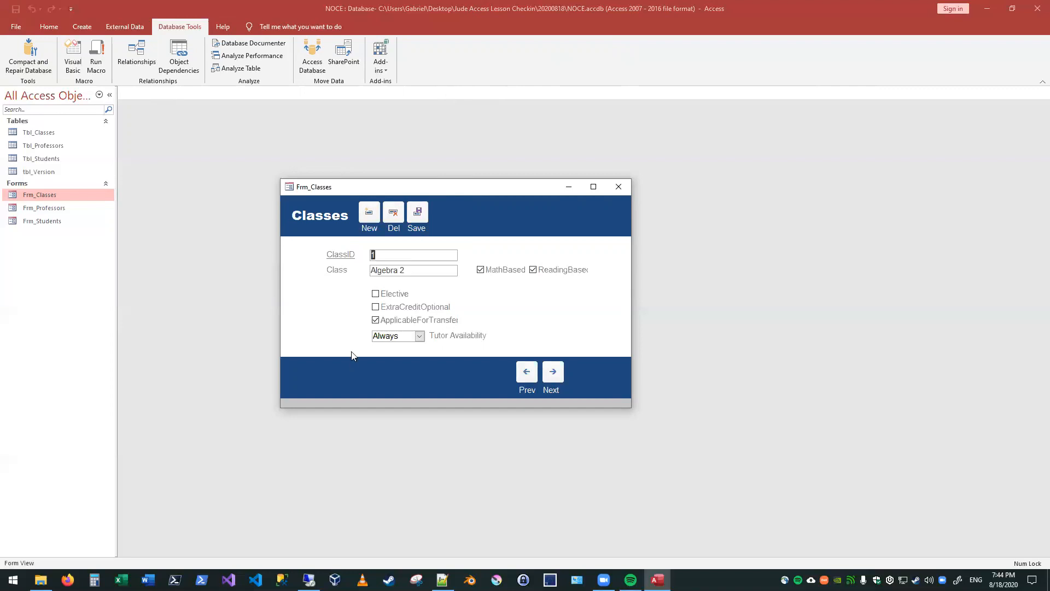
left_click_drag(443, 181, 432, 164)
Step: Hide the Navigation Pane, and preview Frm_Classes maximized before restoring its window size
double_click(116, 132)
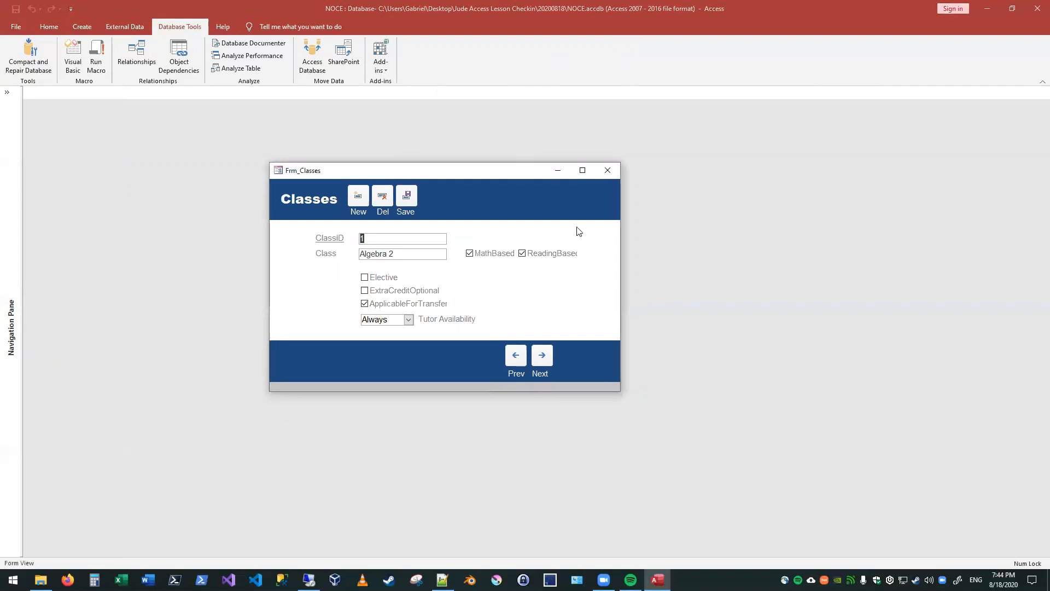
double_click(520, 171)
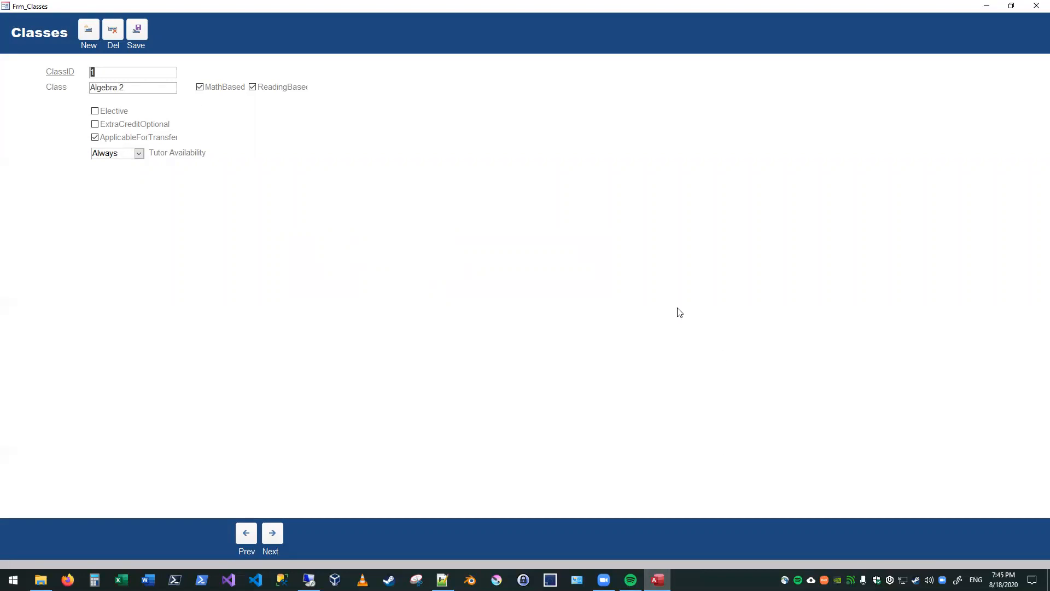
double_click(299, 7)
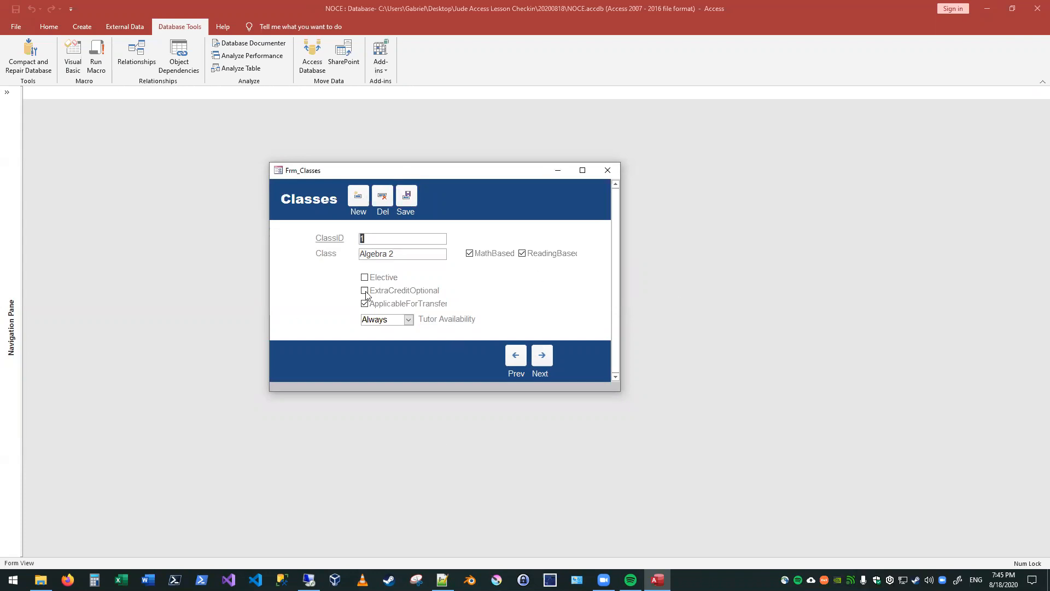
Step: Show the Navigation Pane, and open the Tbl_Classes datasheet with Frm_Classes moved clear of its records for comparison
left_click(7, 92)
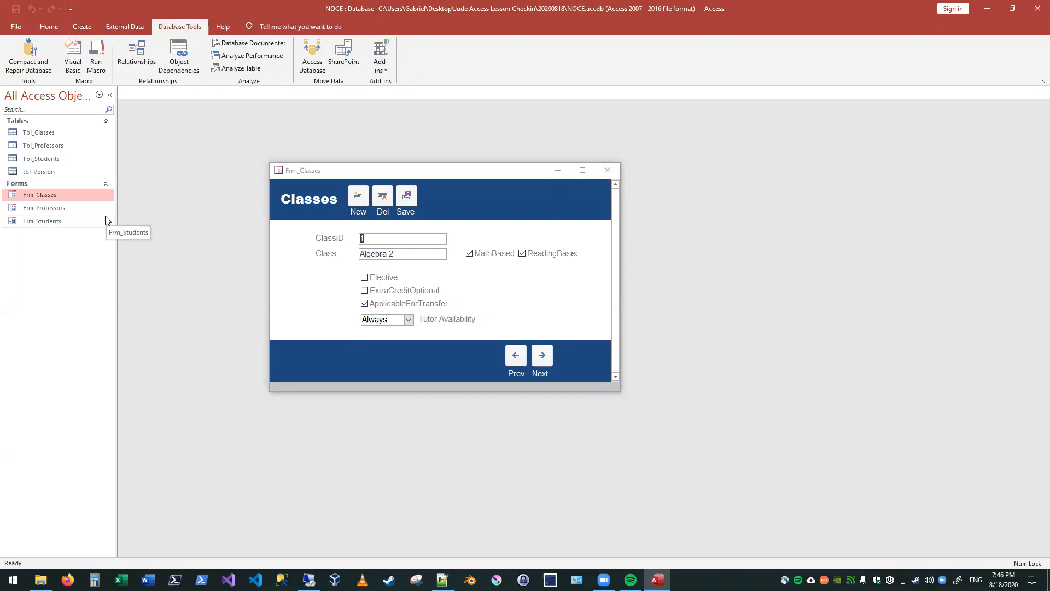
left_click(34, 133)
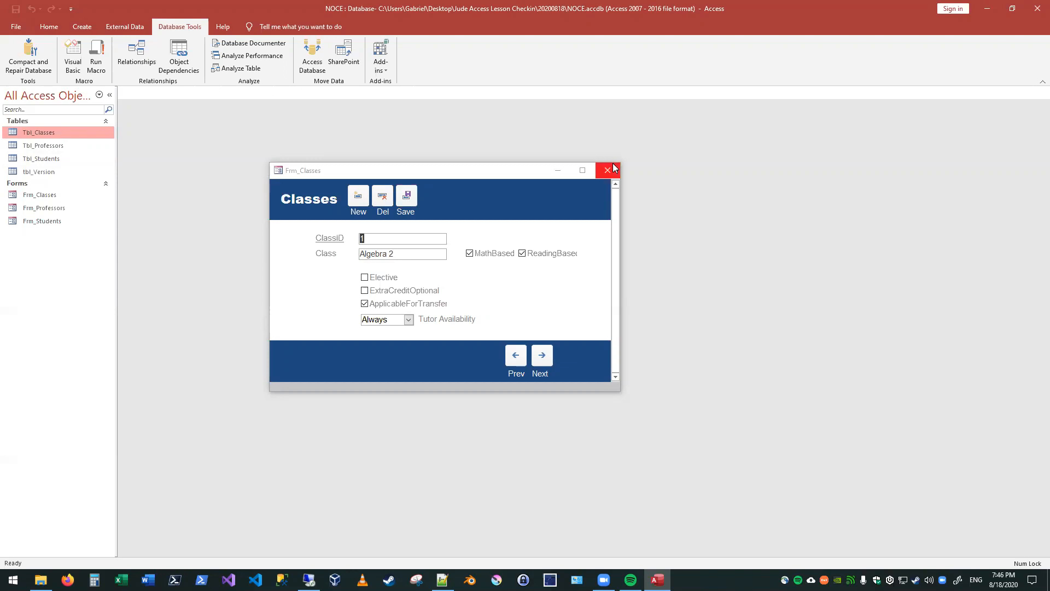
left_click(501, 173)
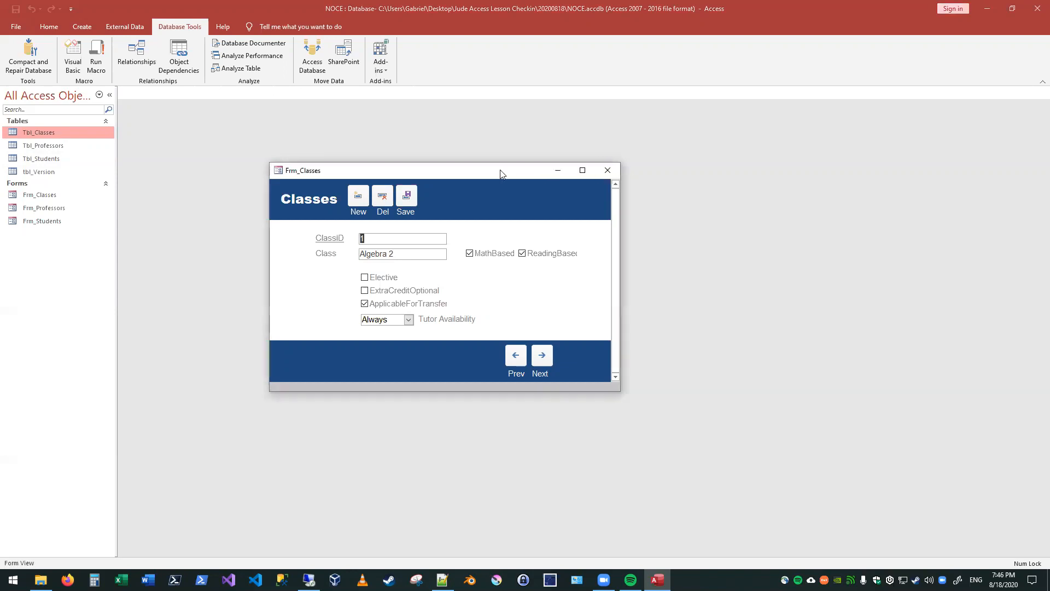
left_click_drag(500, 173, 669, 244)
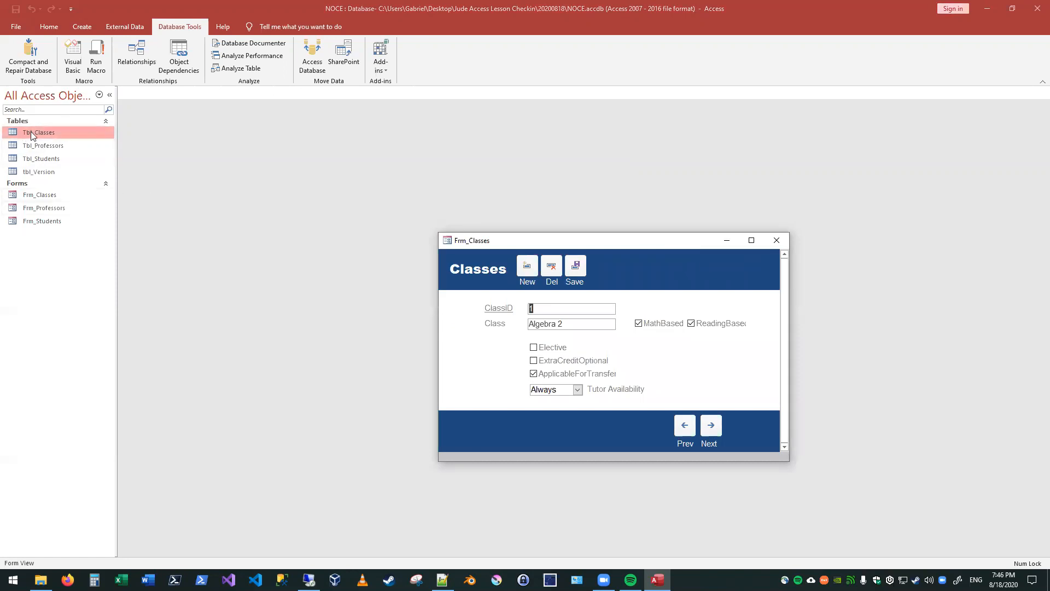
double_click(48, 134)
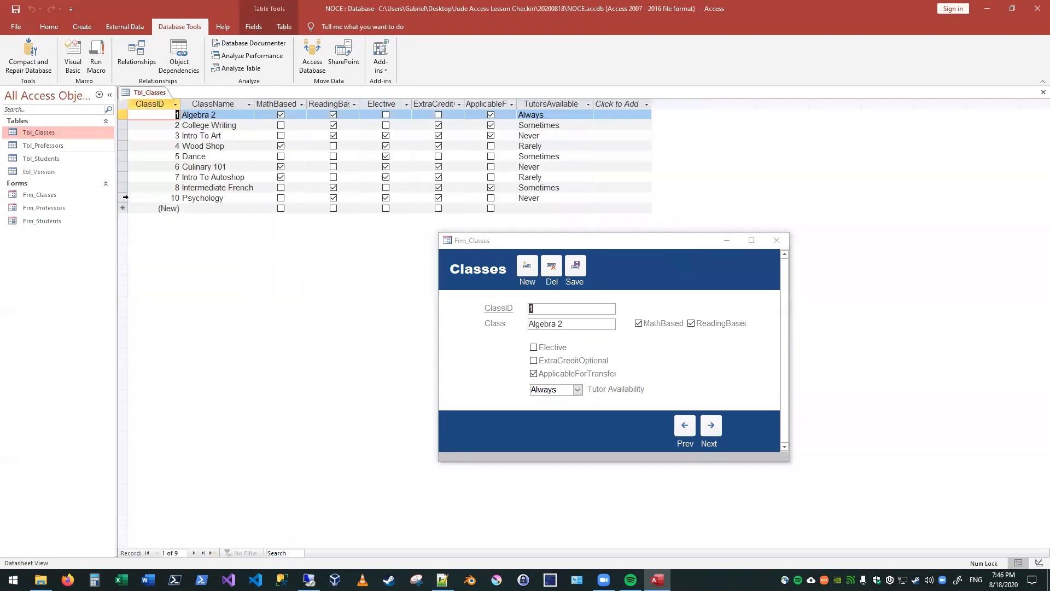